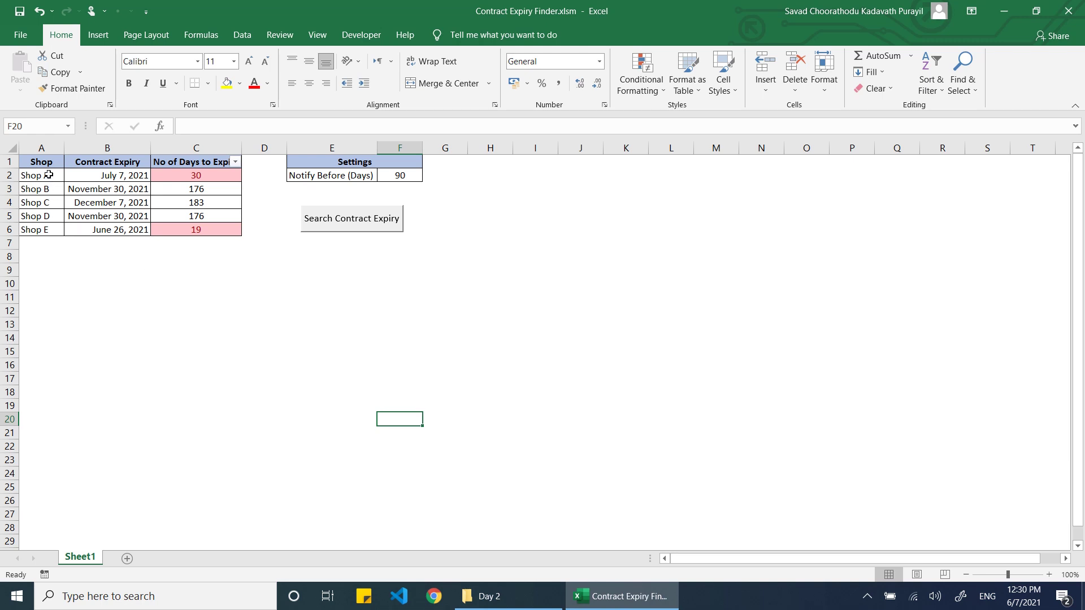
# - Examine the Shop, Contract Expiry and No of Days to Expire columns and the Notify Before (Days) setting
pyautogui.moveTo(46, 176); pyautogui.dragTo(43, 225)
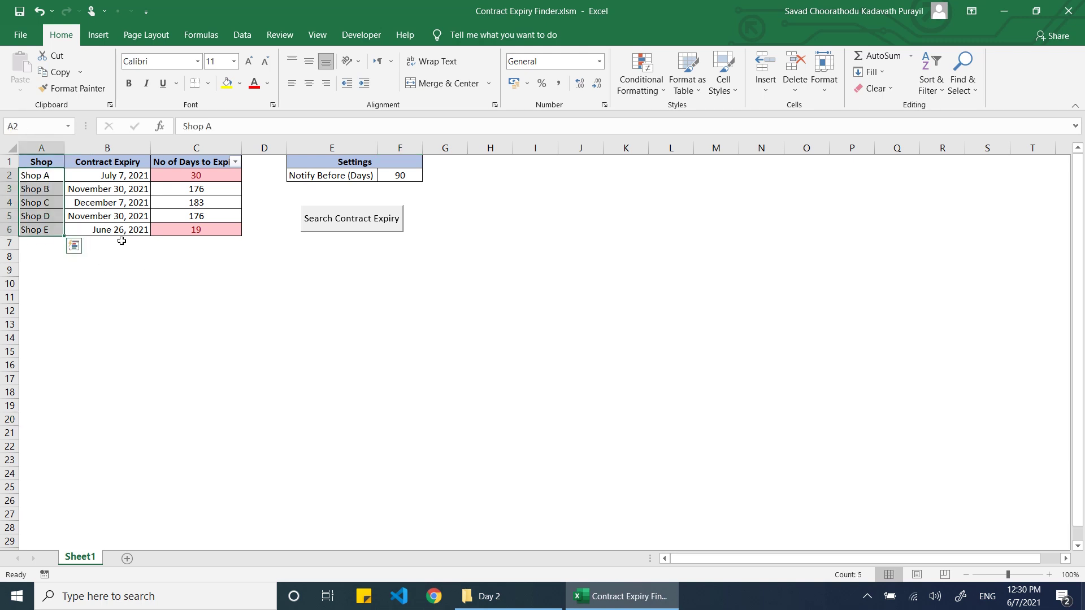
pyautogui.moveTo(142, 176); pyautogui.dragTo(137, 230)
pyautogui.moveTo(222, 172); pyautogui.dragTo(223, 228)
pyautogui.click(241, 277)
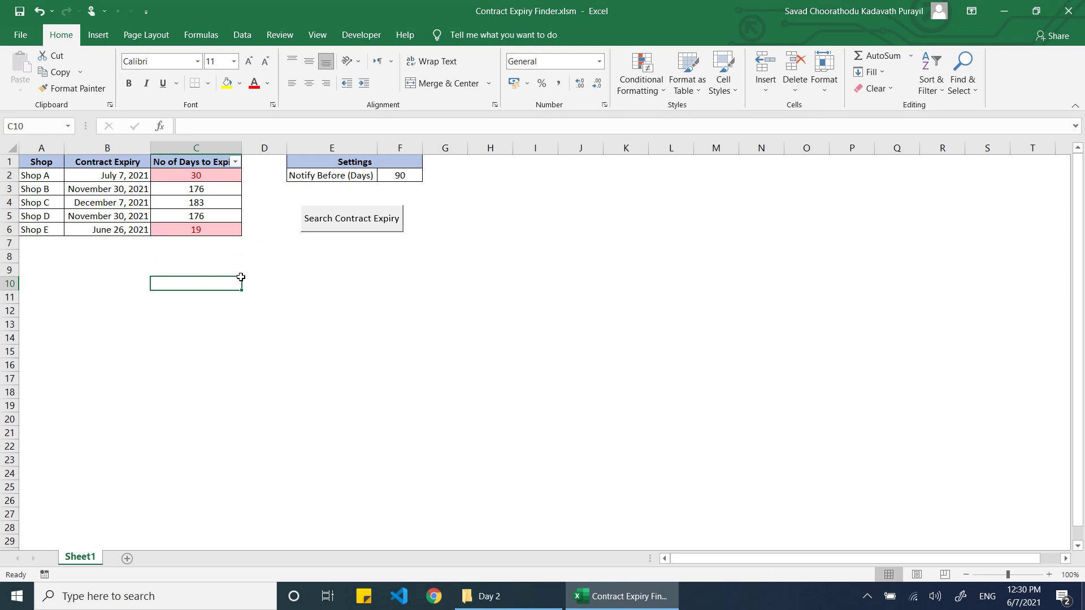
pyautogui.moveTo(209, 173); pyautogui.dragTo(213, 224)
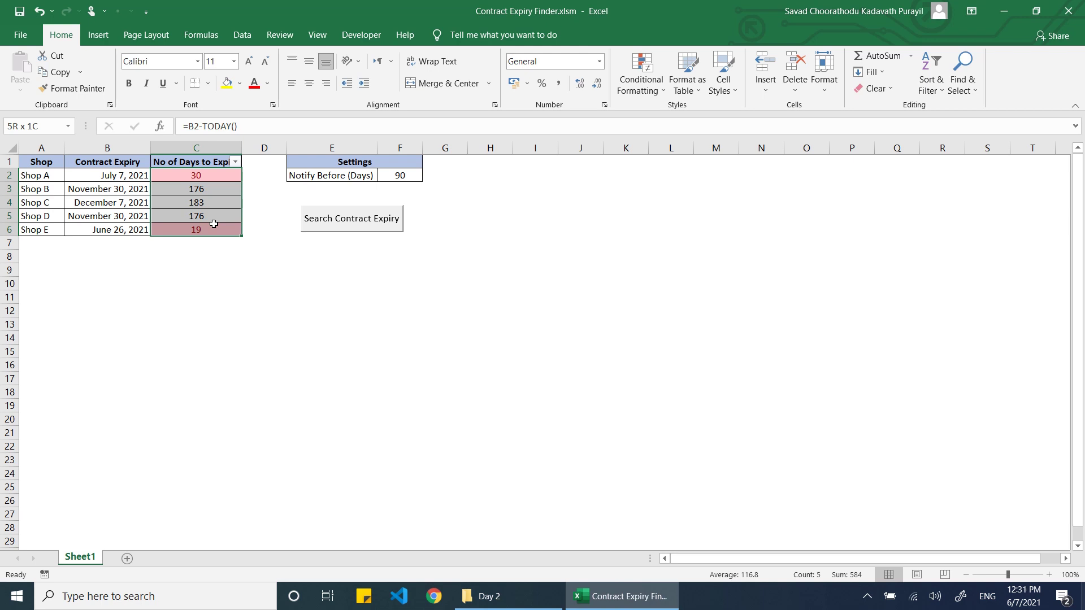
pyautogui.moveTo(214, 224); pyautogui.dragTo(213, 224)
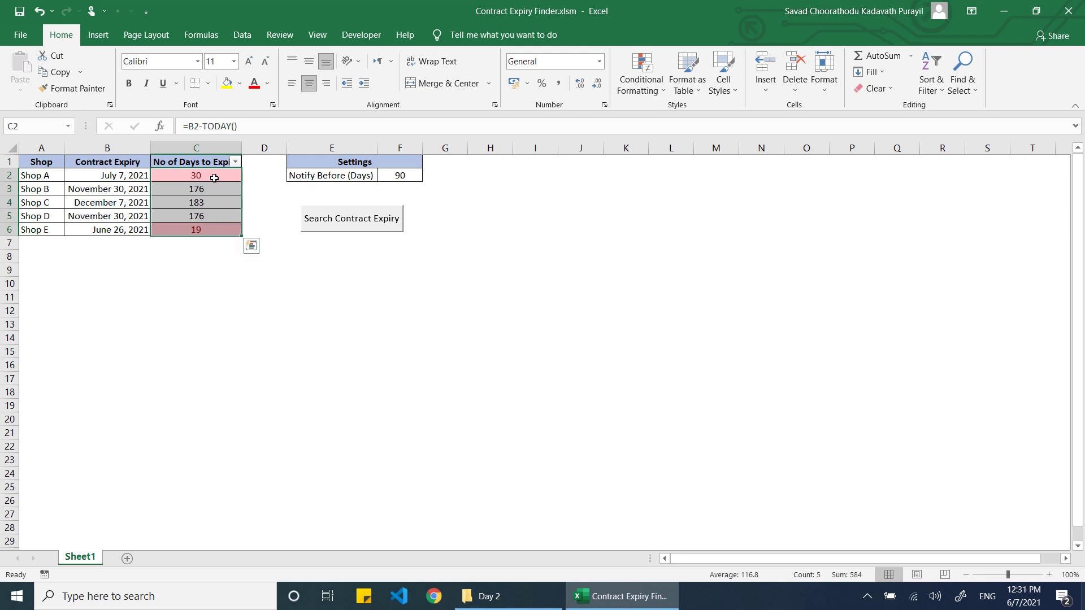
pyautogui.moveTo(213, 175); pyautogui.dragTo(50, 175)
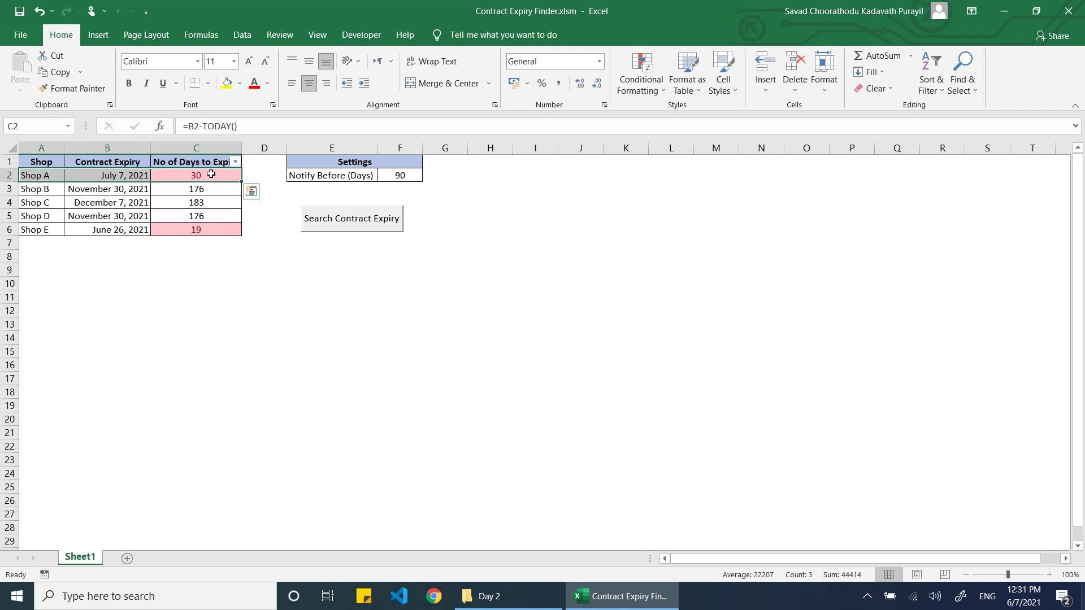
pyautogui.click(411, 177)
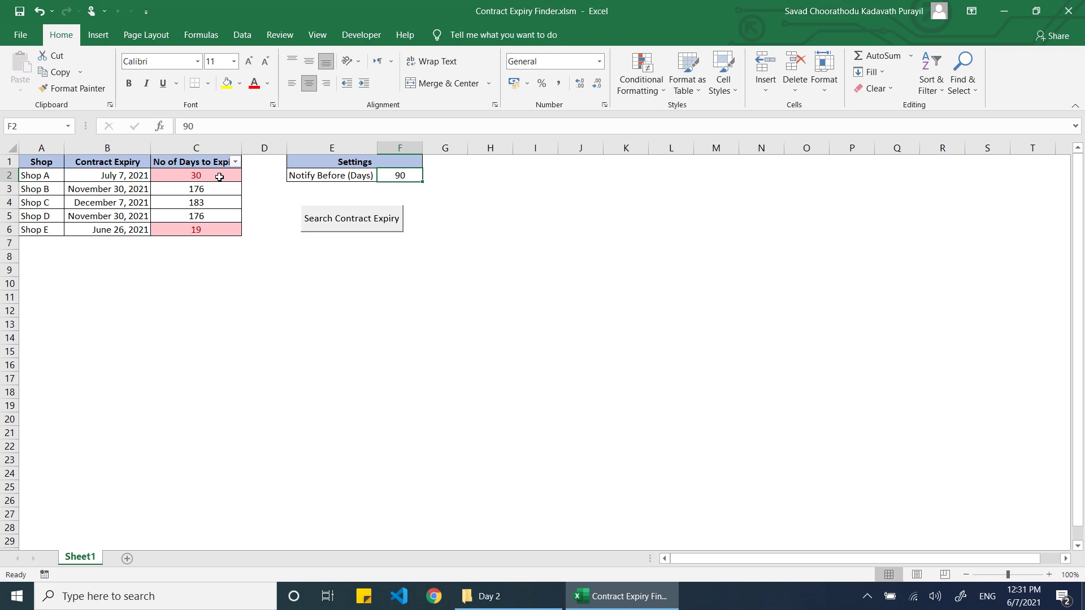
pyautogui.moveTo(223, 175); pyautogui.dragTo(223, 230)
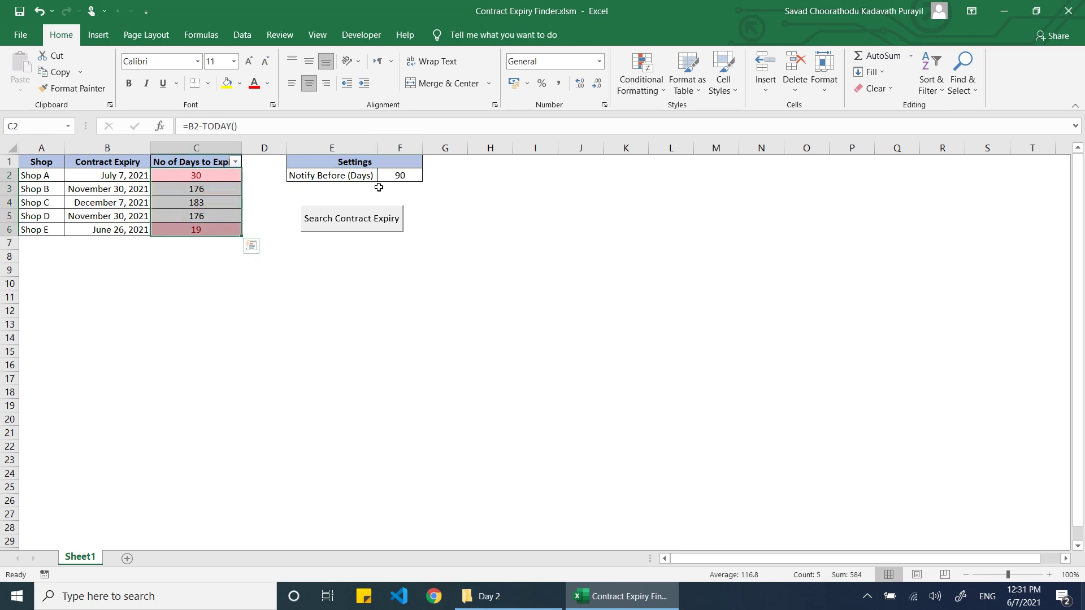
# - Set Notify Before (Days) in F2 to 10 and check the highlighting in the No of Days to Expire column
pyautogui.click(397, 177)
pyautogui.write('10')
pyautogui.press('Return')
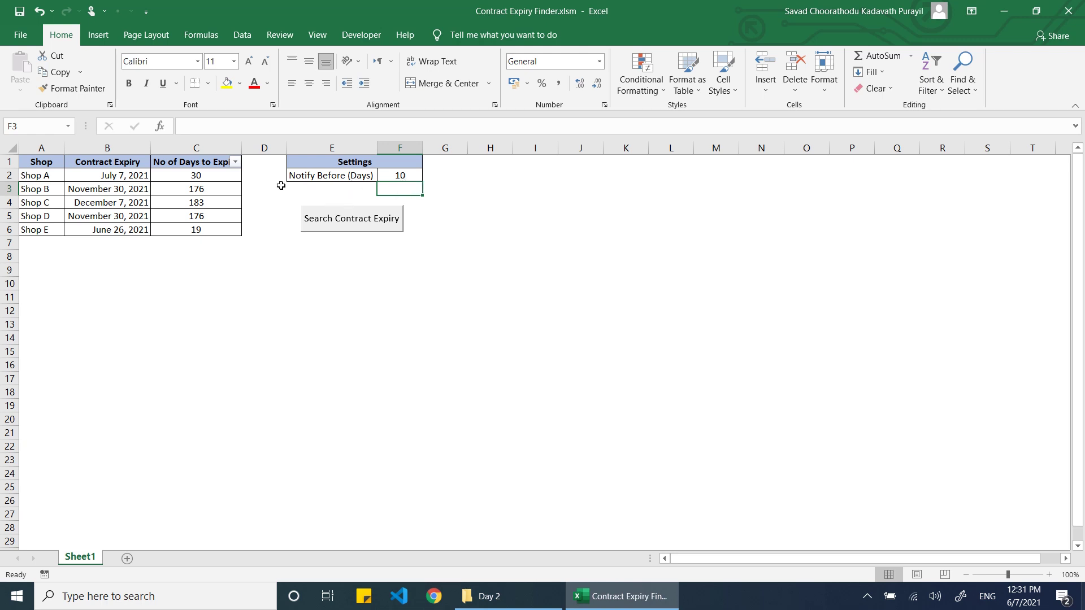
pyautogui.moveTo(210, 177); pyautogui.dragTo(216, 228)
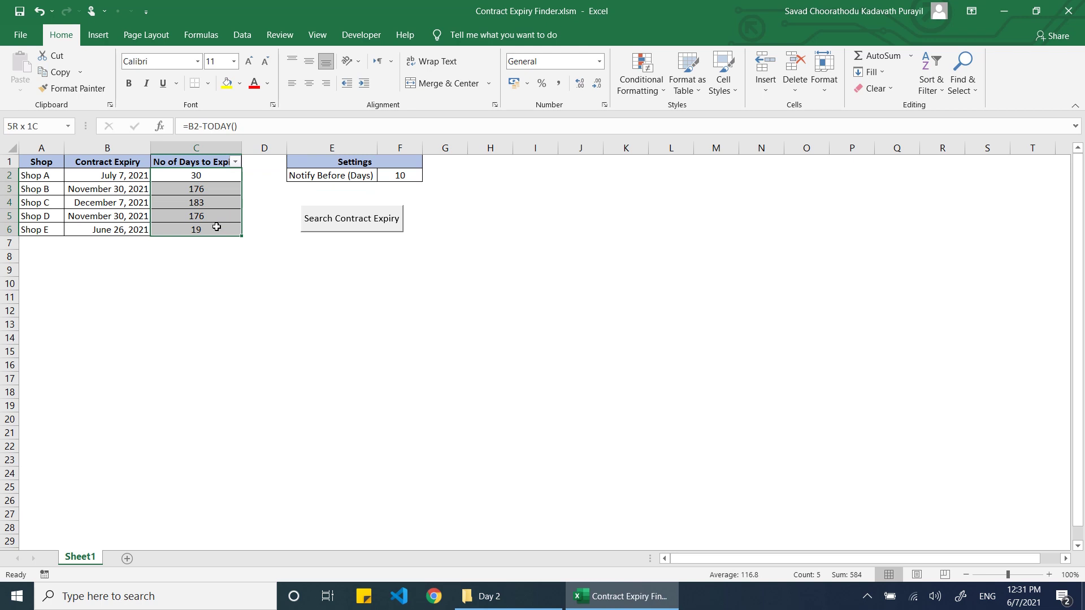
# - Set Notify Before (Days) in F2 to 20 and check the highlighted cell in the Shop E row
pyautogui.click(400, 176)
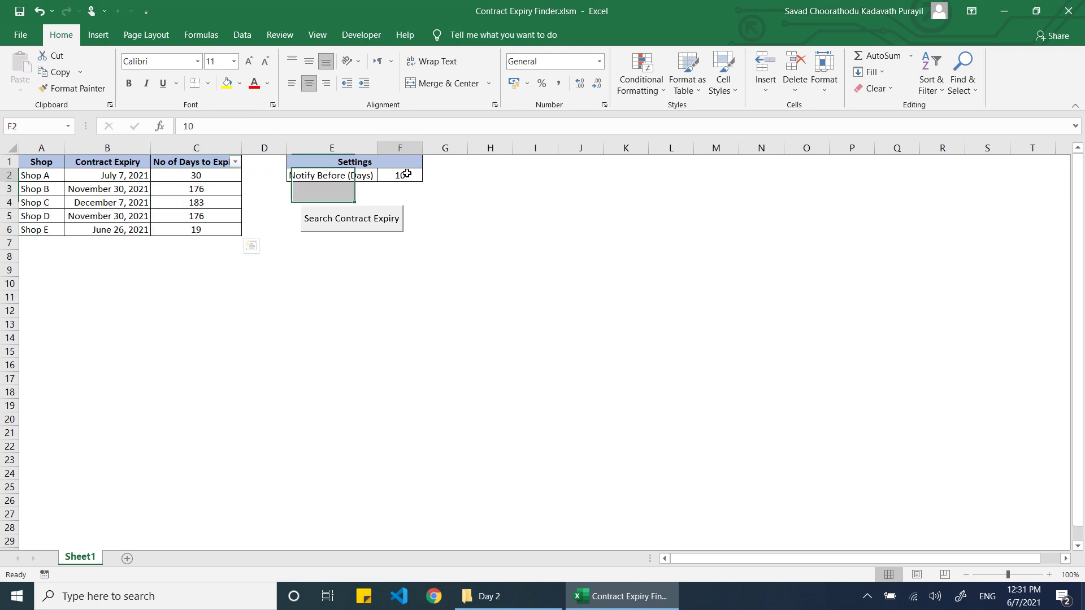
pyautogui.write('20')
pyautogui.press('Return')
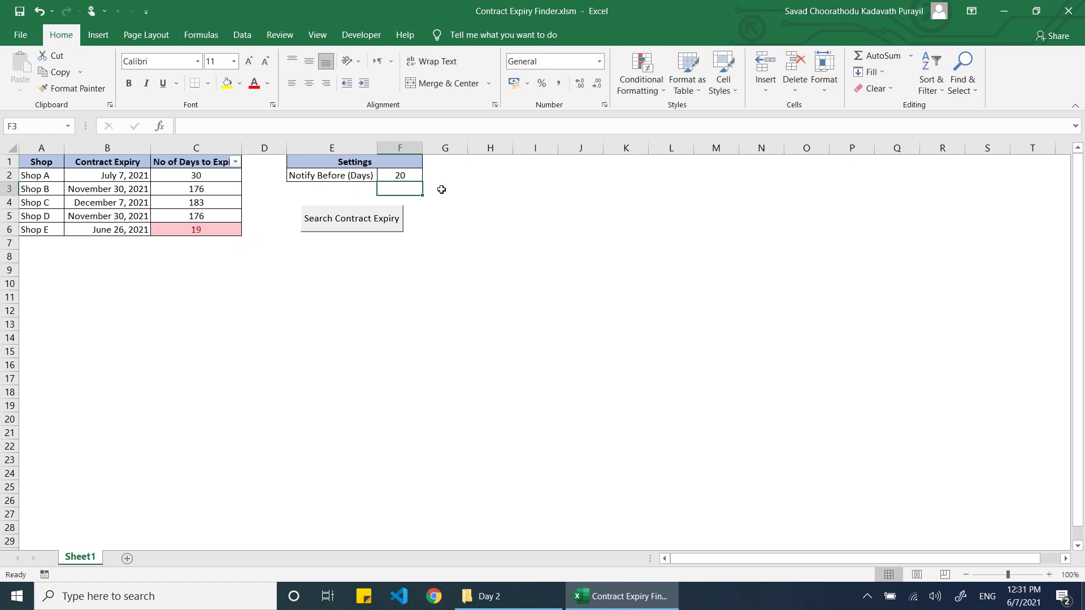
pyautogui.click(207, 228)
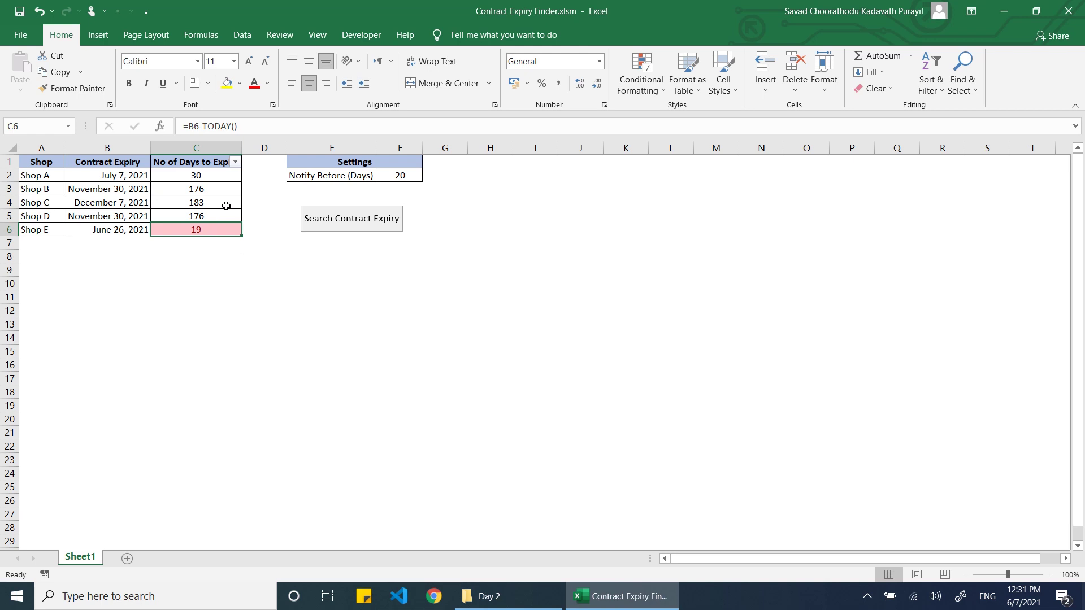
# - Set Notify Before (Days) in F2 to 90 and look over the contract list
pyautogui.click(399, 177)
pyautogui.write('90')
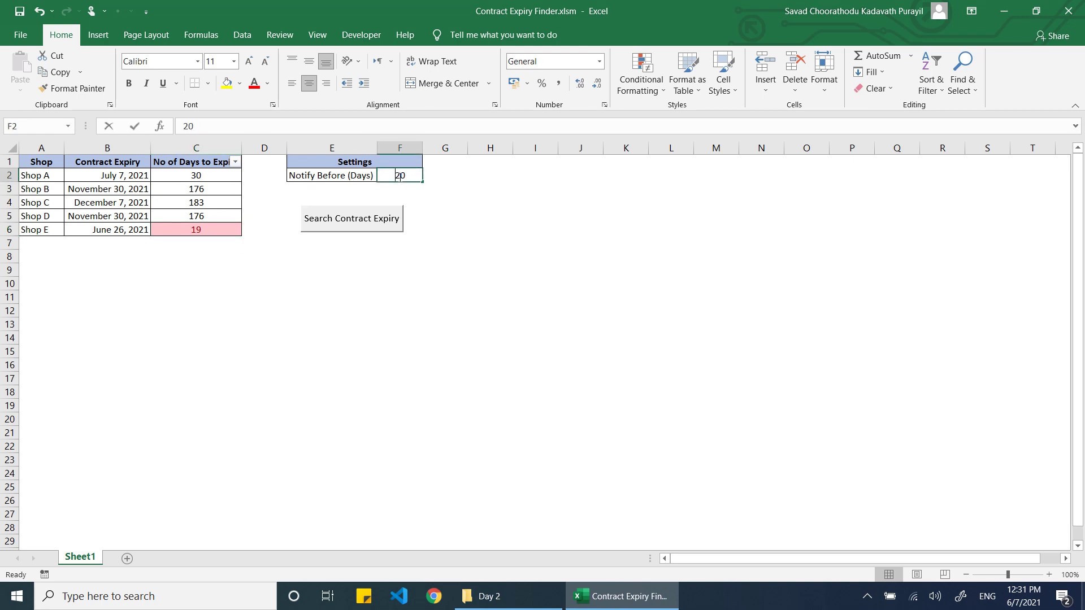
pyautogui.press('Return')
pyautogui.scroll(-8, 167, 237)
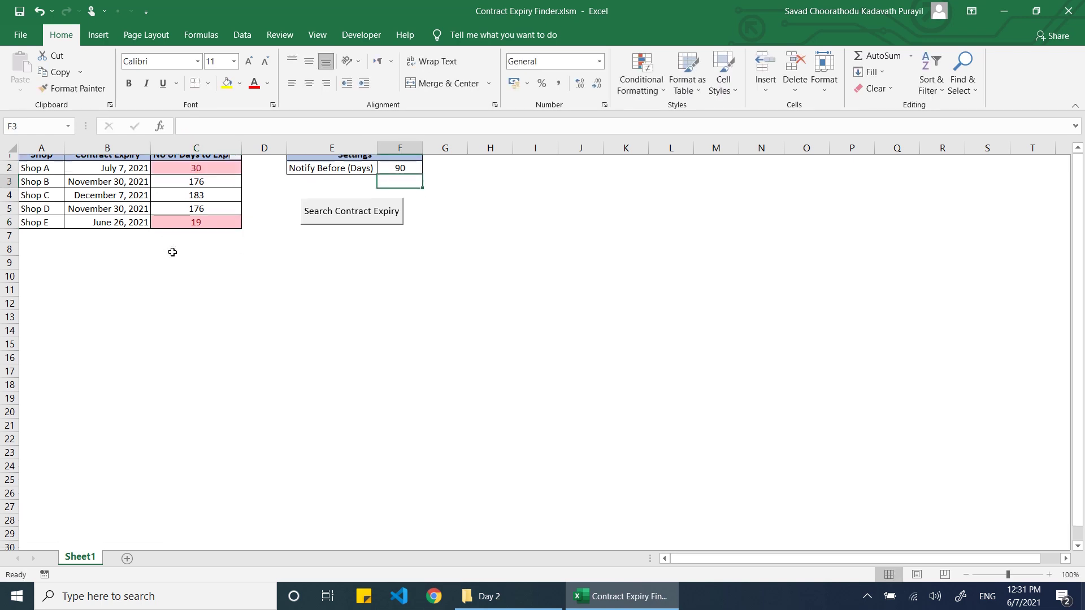
pyautogui.scroll(-5, 165, 295)
pyautogui.scroll(13, 165, 295)
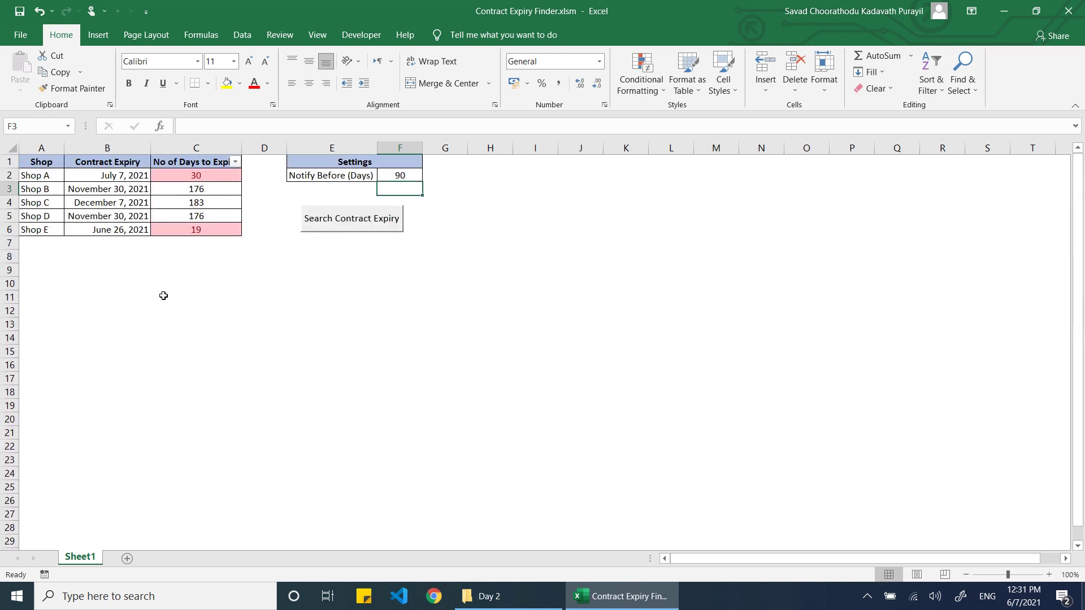
# - Filter the No of Days to Expire column by the pink cell color
pyautogui.moveTo(39, 162); pyautogui.dragTo(237, 450)
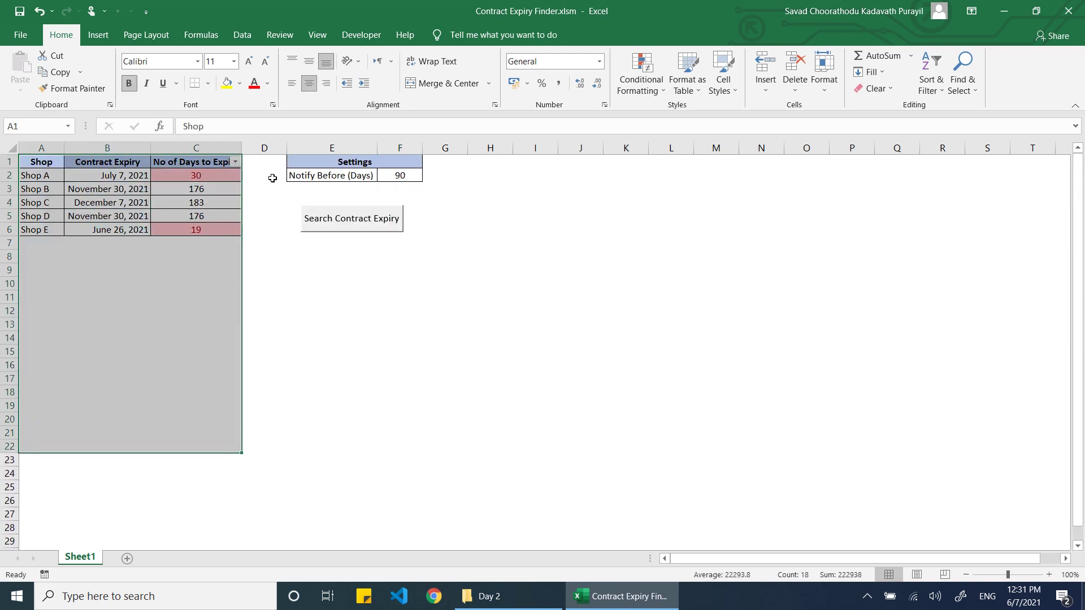
pyautogui.click(235, 163)
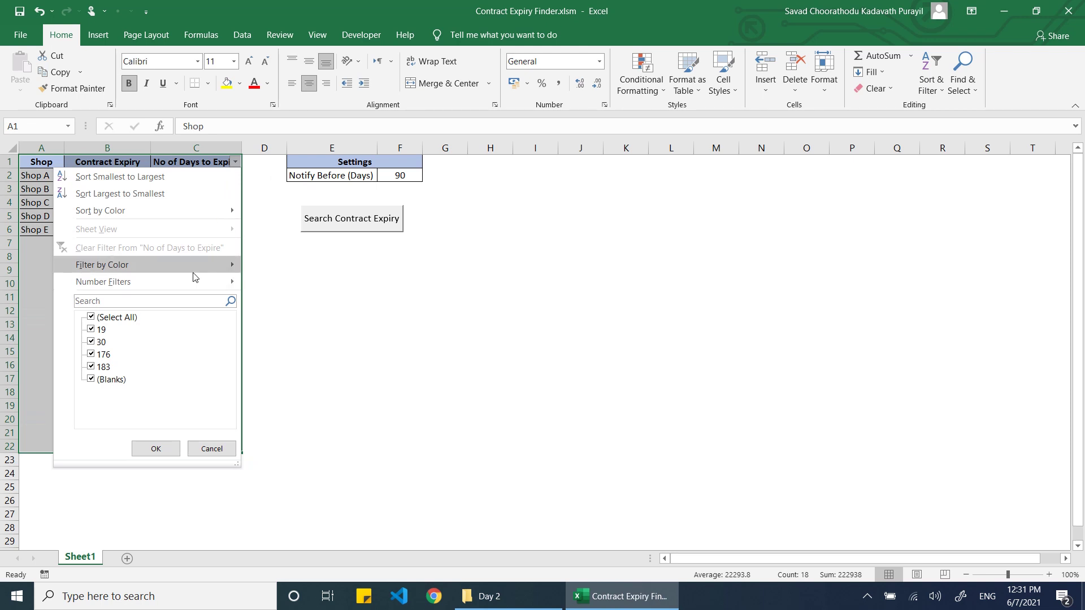
pyautogui.moveTo(198, 269)
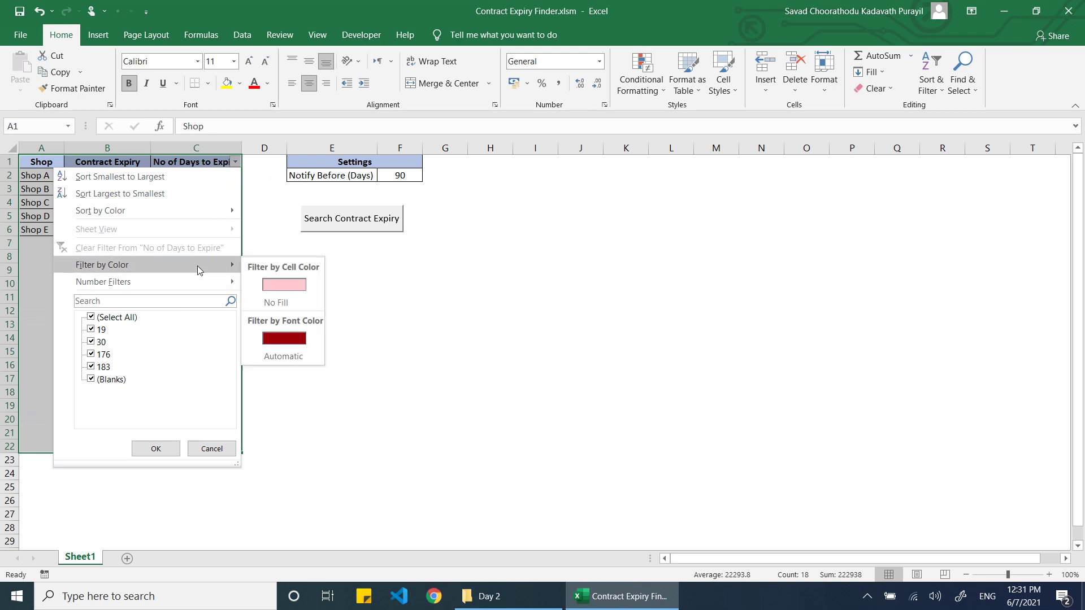
pyautogui.click(288, 286)
pyautogui.click(248, 242)
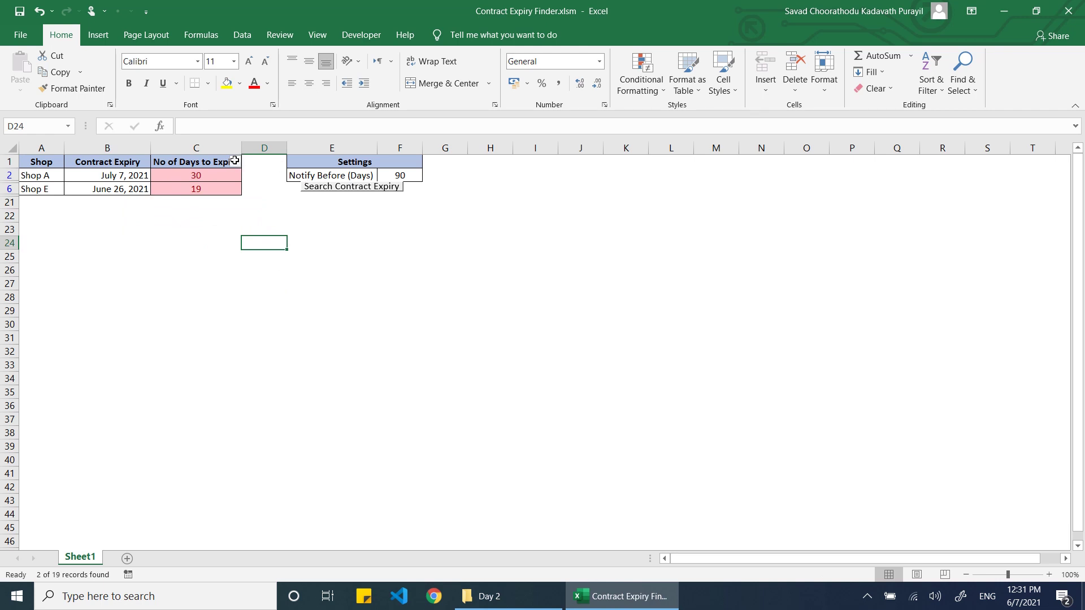
# - Remove the color filter from the No of Days to Expire column by including all values
pyautogui.click(235, 162)
pyautogui.click(90, 317)
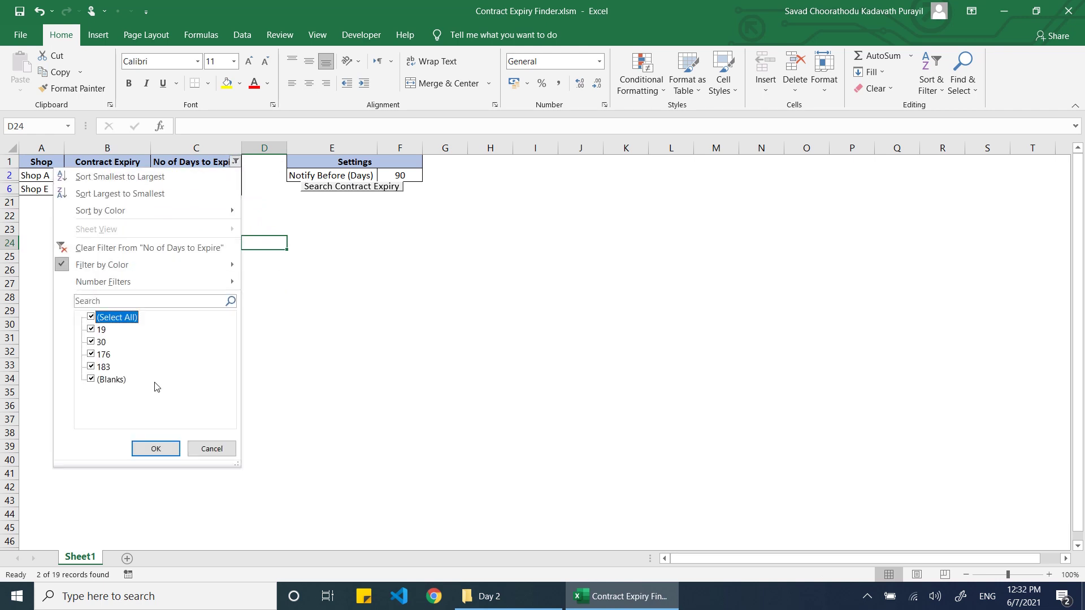
pyautogui.click(157, 449)
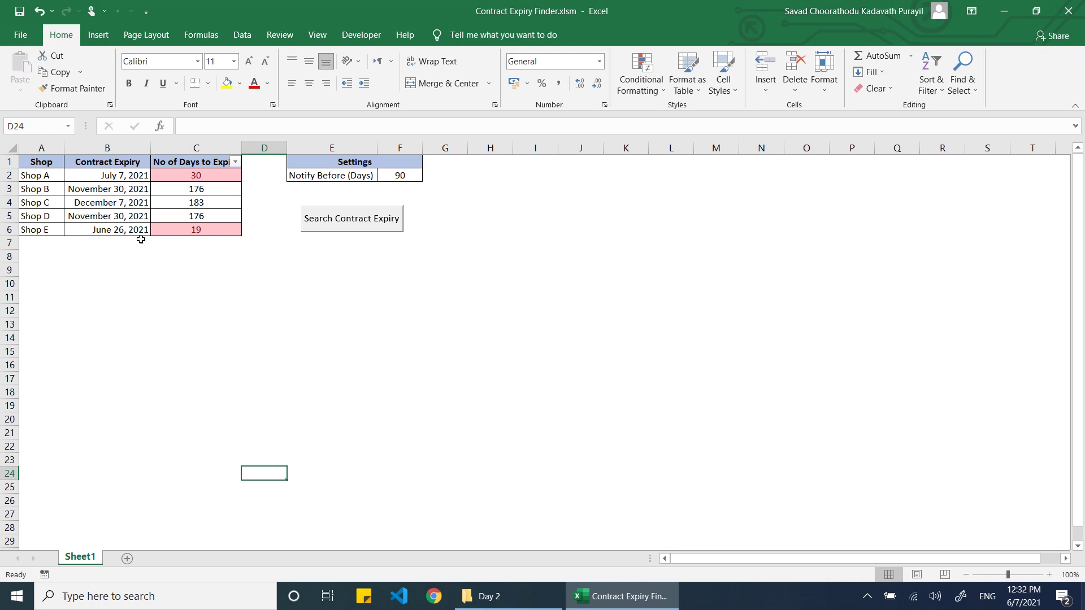
pyautogui.click(235, 162)
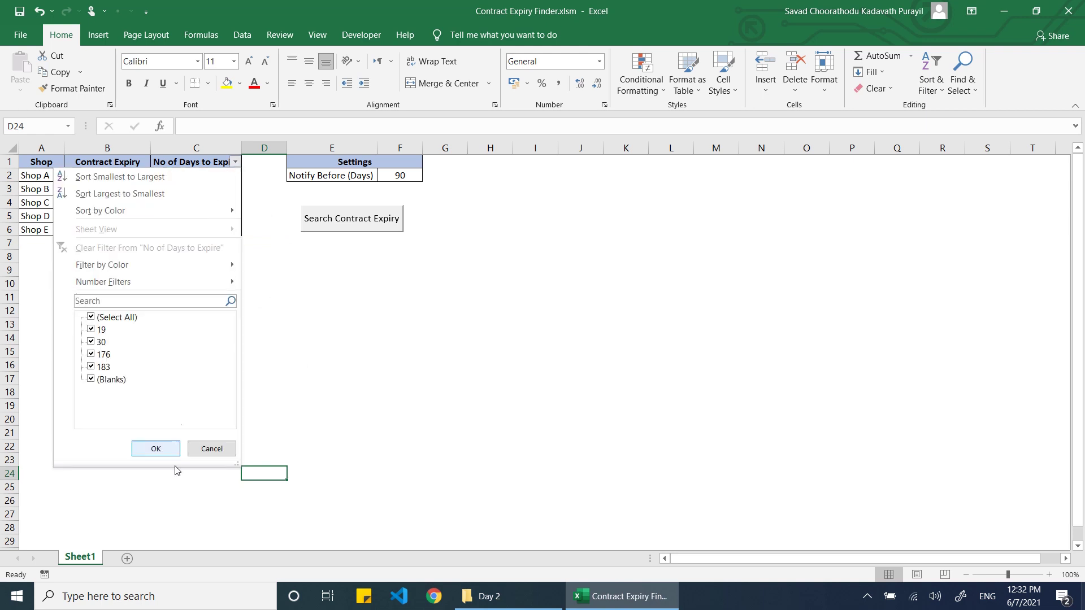
pyautogui.click(212, 449)
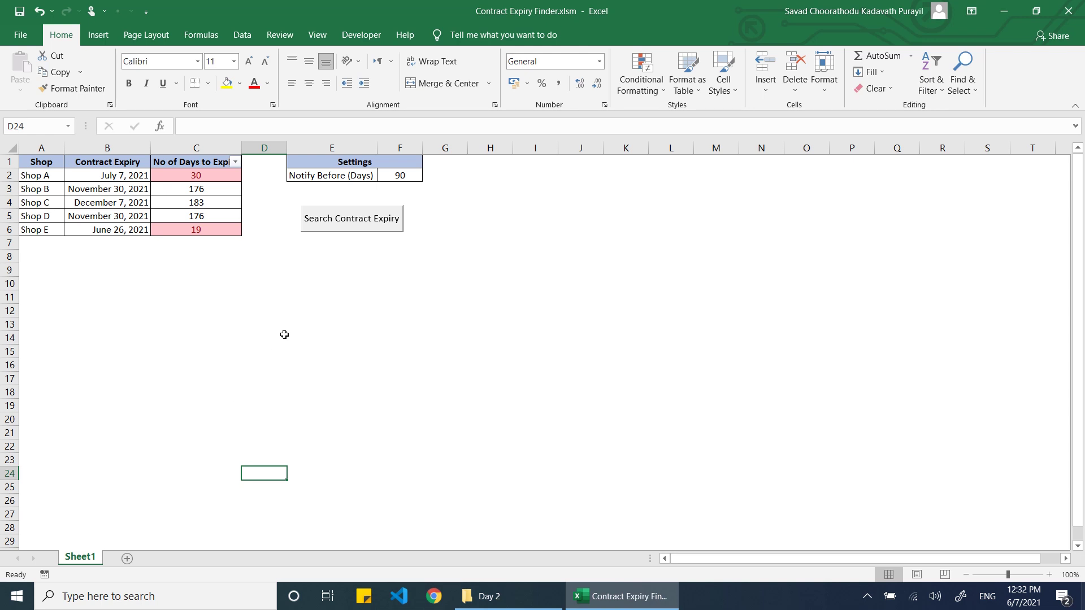
# - Run Search Contract Expiry with the current notification setting and dismiss the result message
pyautogui.click(350, 227)
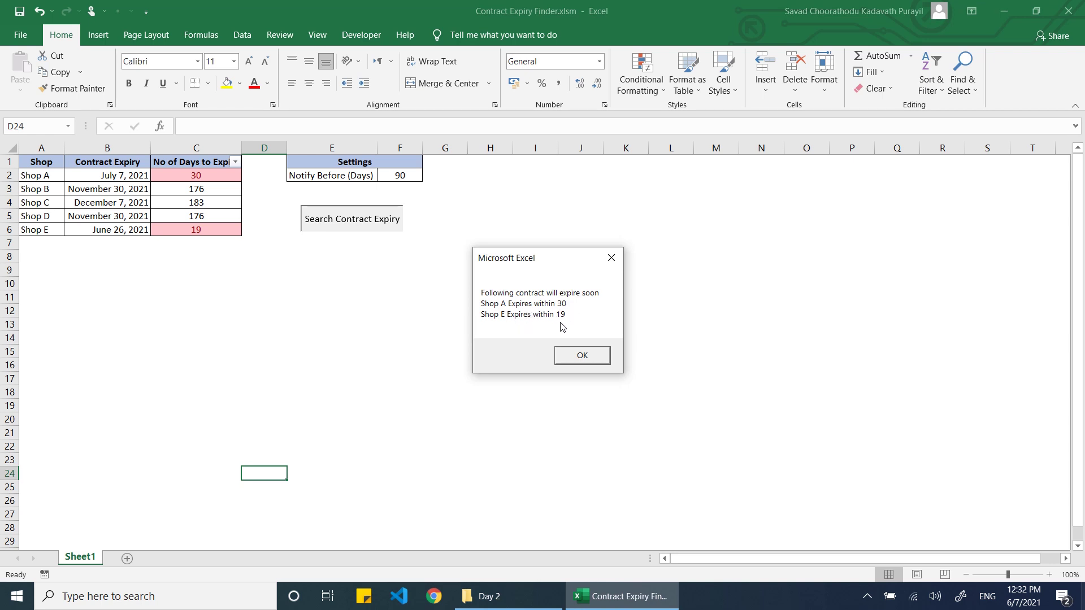
pyautogui.click(582, 359)
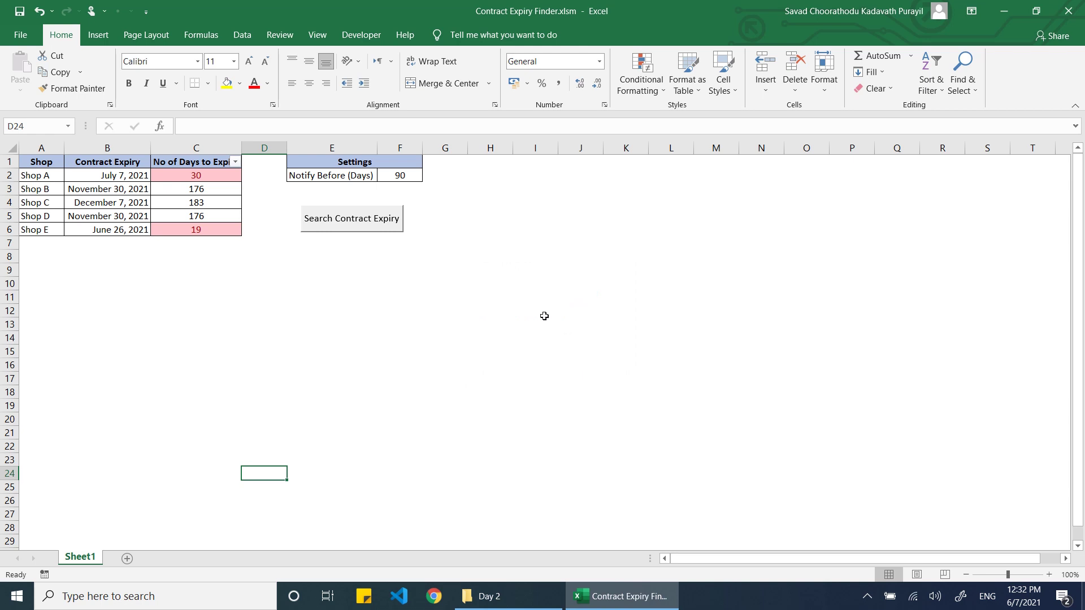
# - Set Notify Before (Days) in F2 to 10, run Search Contract Expiry, and dismiss the result message
pyautogui.click(405, 180)
pyautogui.write('10')
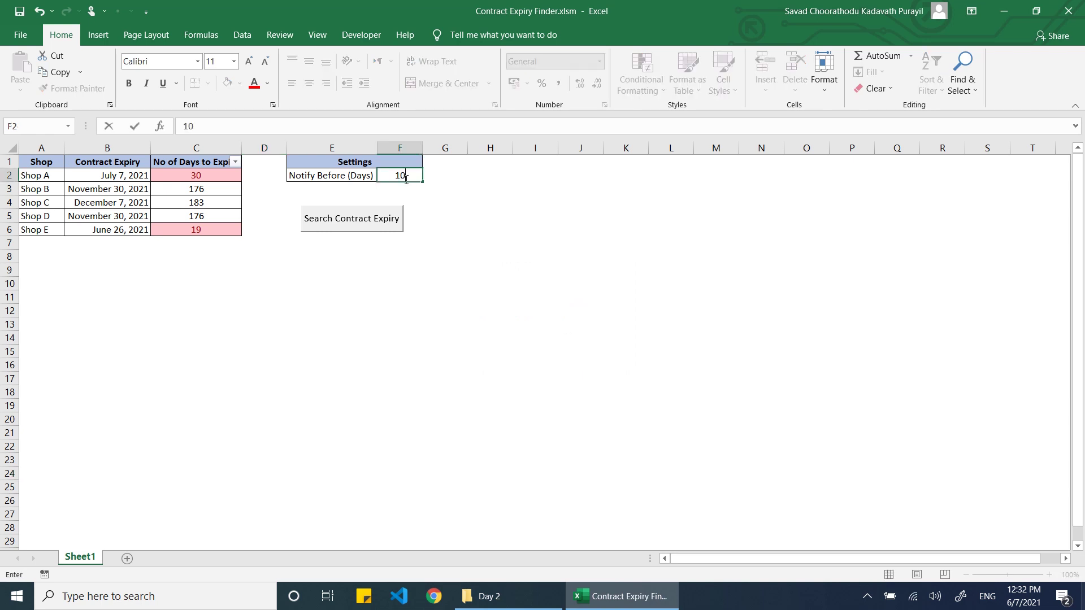
pyautogui.press('Return')
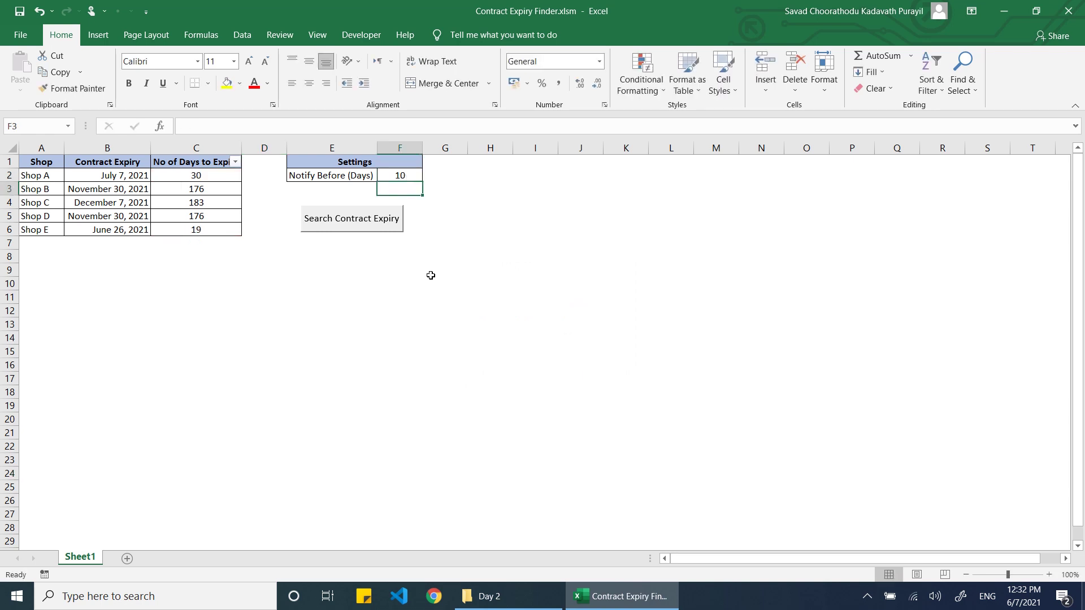
pyautogui.click(378, 225)
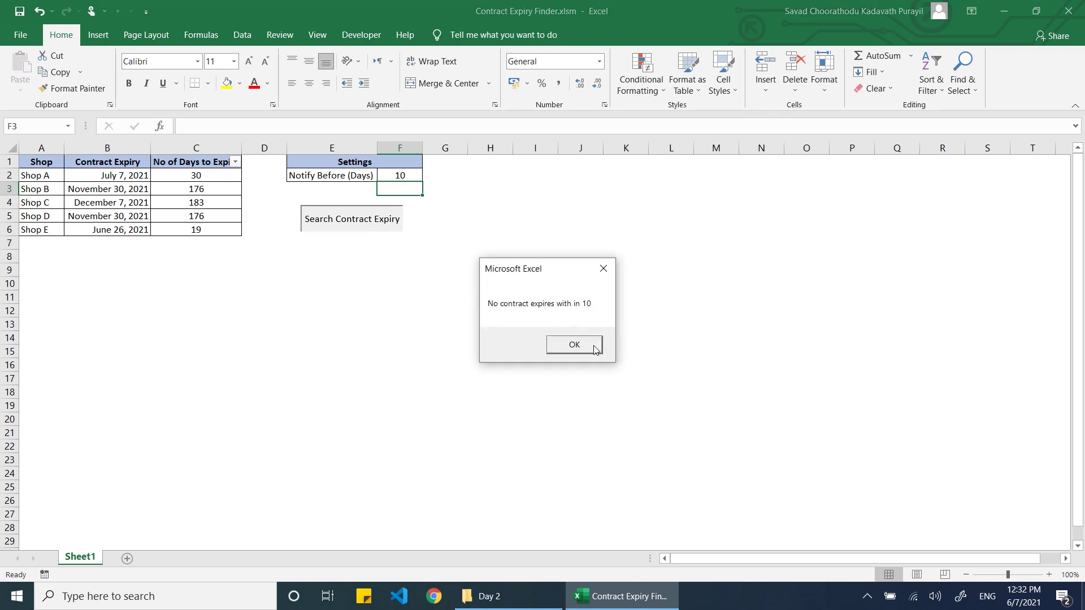
pyautogui.click(574, 345)
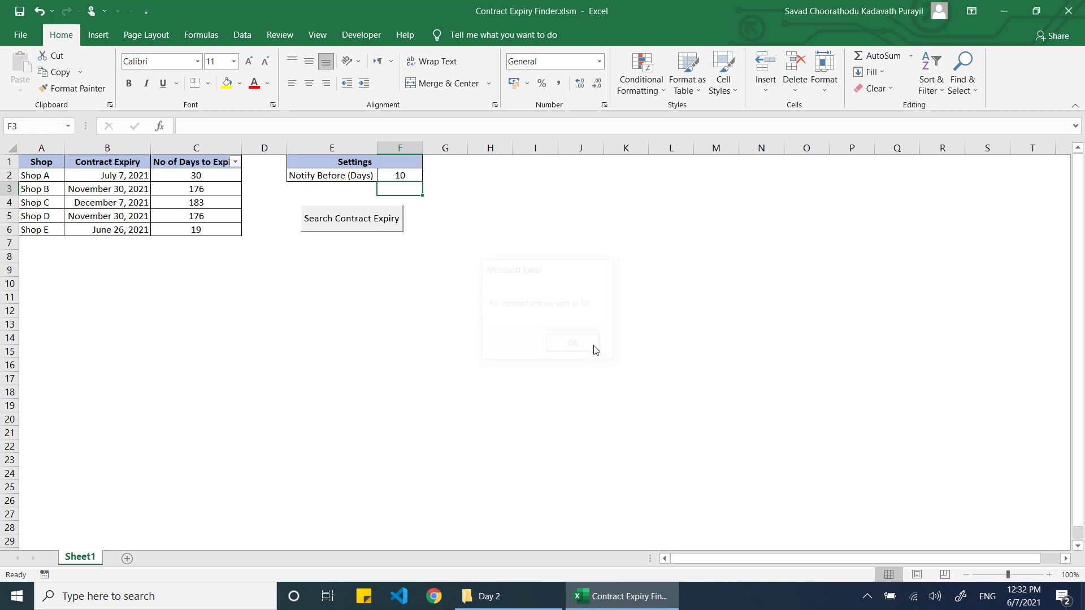
# - Create a new blank workbook and enter the headers Shop Name, Expiry Date and No of Days to Expire in A1:C1
pyautogui.hotkey('ctrl', 'n')
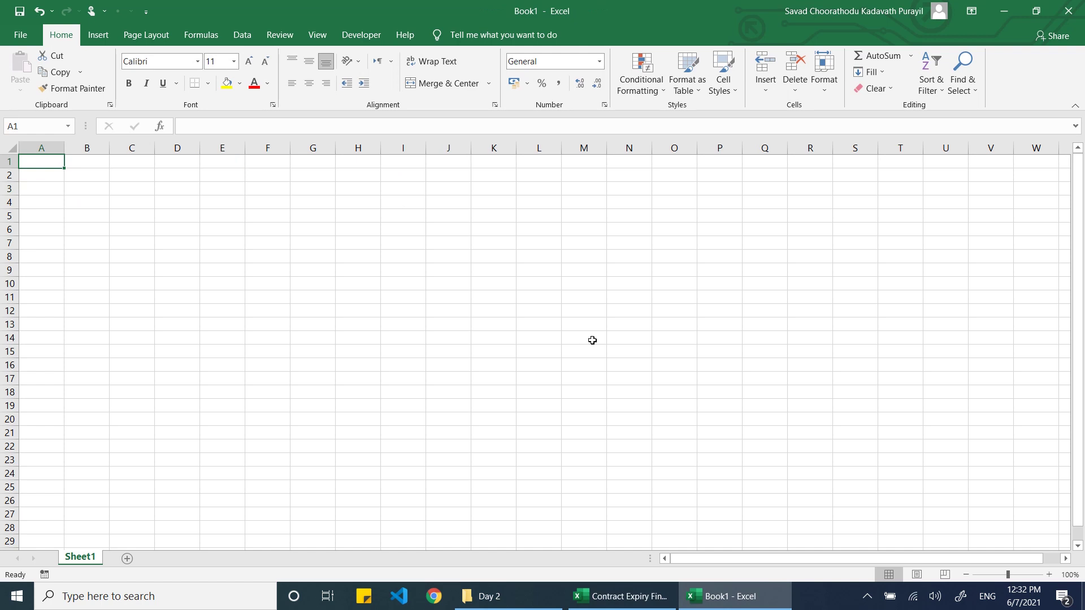
pyautogui.write('Shop Name')
pyautogui.press('Tab')
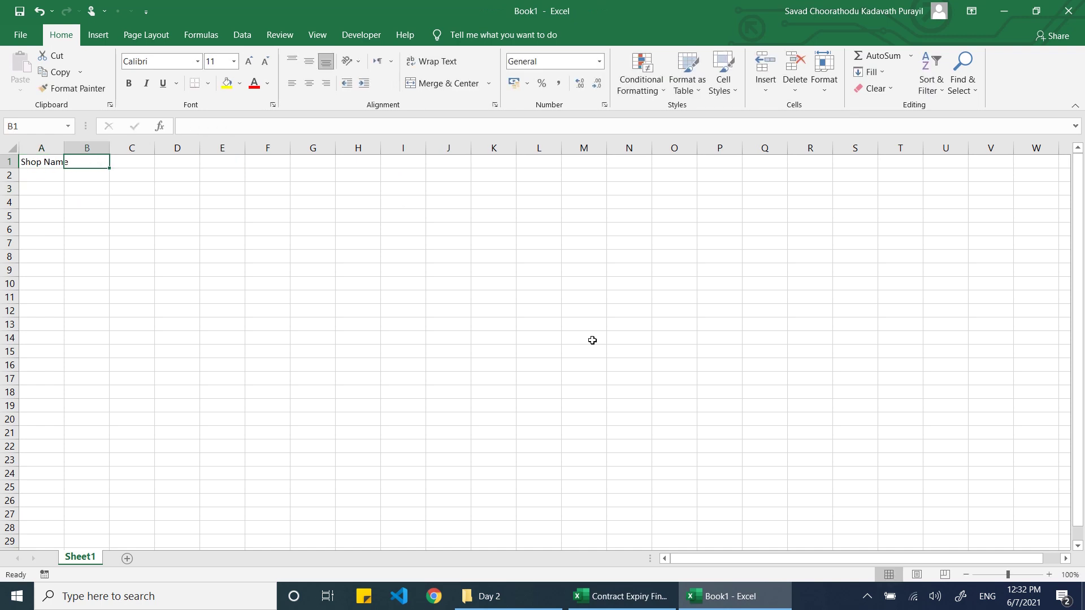
pyautogui.write('Expiry D')
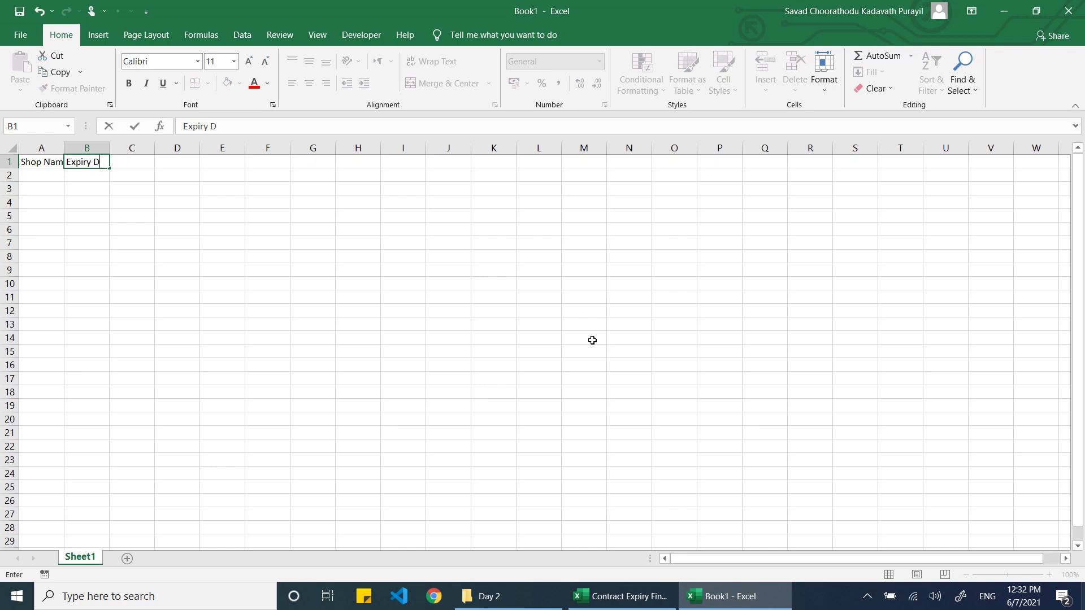
pyautogui.write('ate')
pyautogui.press('Tab')
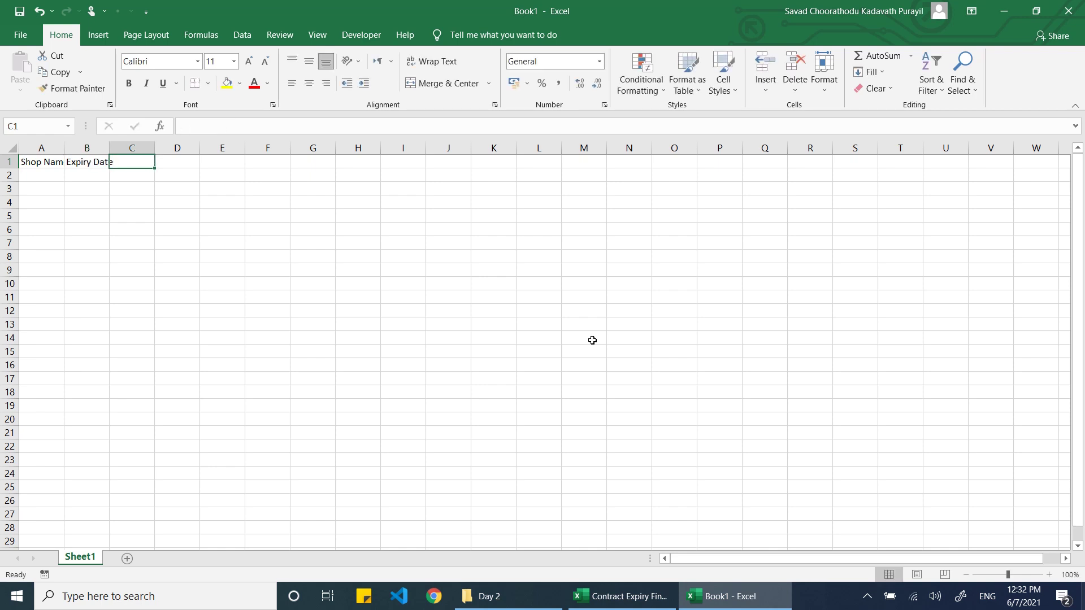
pyautogui.write('No of Days')
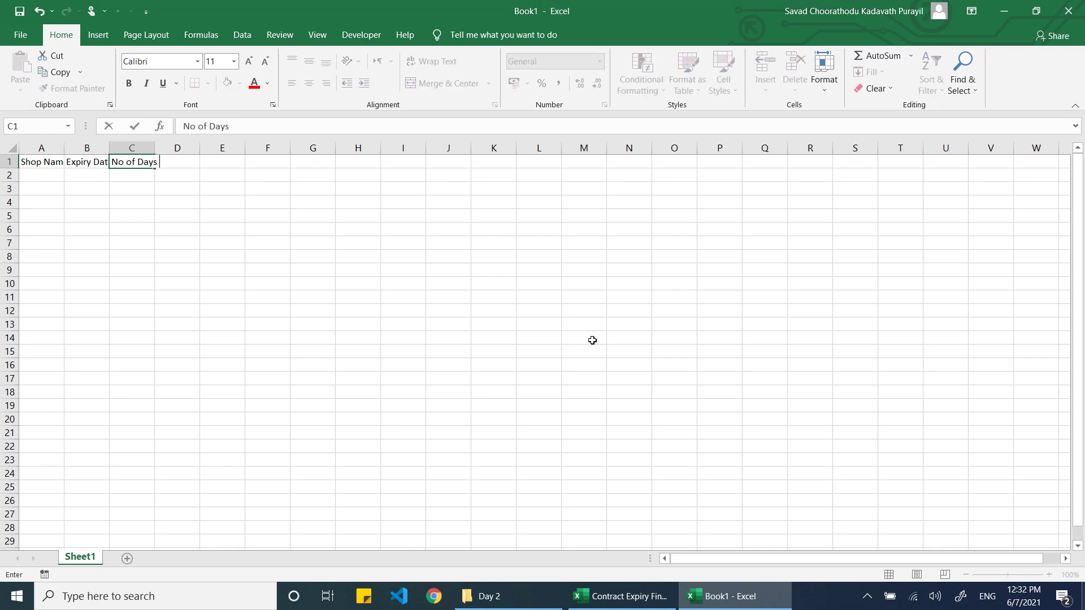
pyautogui.write(' to Expire')
pyautogui.press('Return')
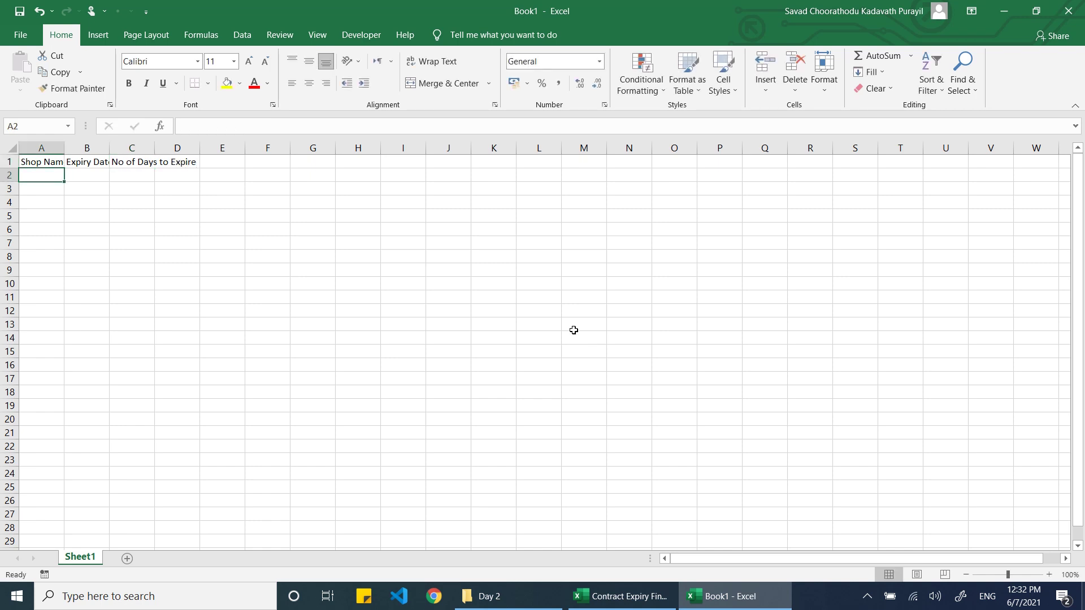
# - Widen columns A to C so the headers Shop Name, Expiry Date and No of Days to Expire fit
pyautogui.moveTo(64, 148); pyautogui.dragTo(296, 148)
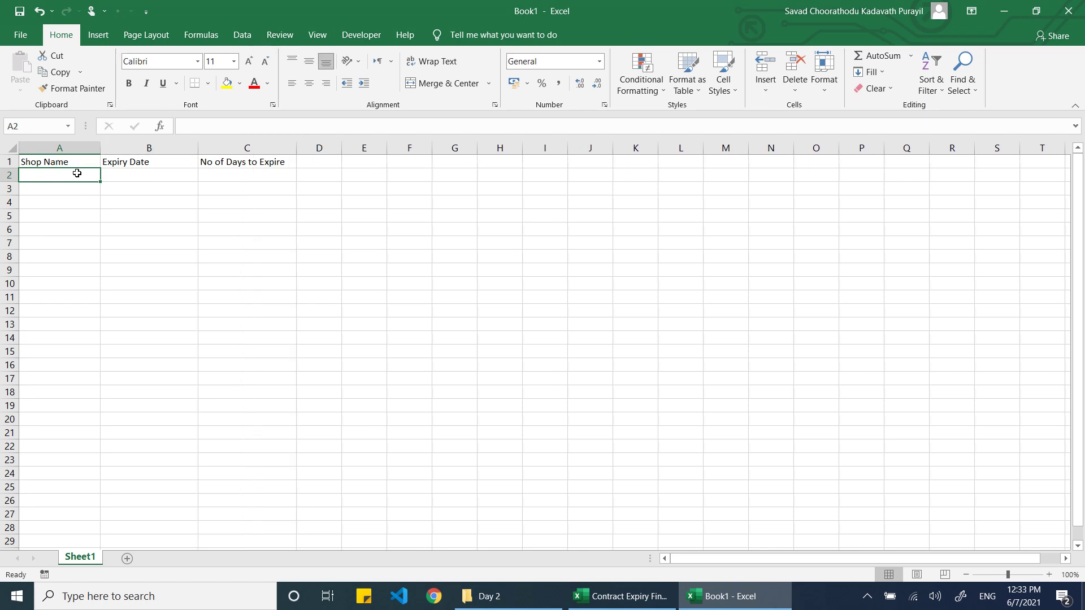
pyautogui.write('Sho')
pyautogui.press('BackSpace')
pyautogui.press('BackSpace')
pyautogui.press('BackSpace')
pyautogui.press('BackSpace')
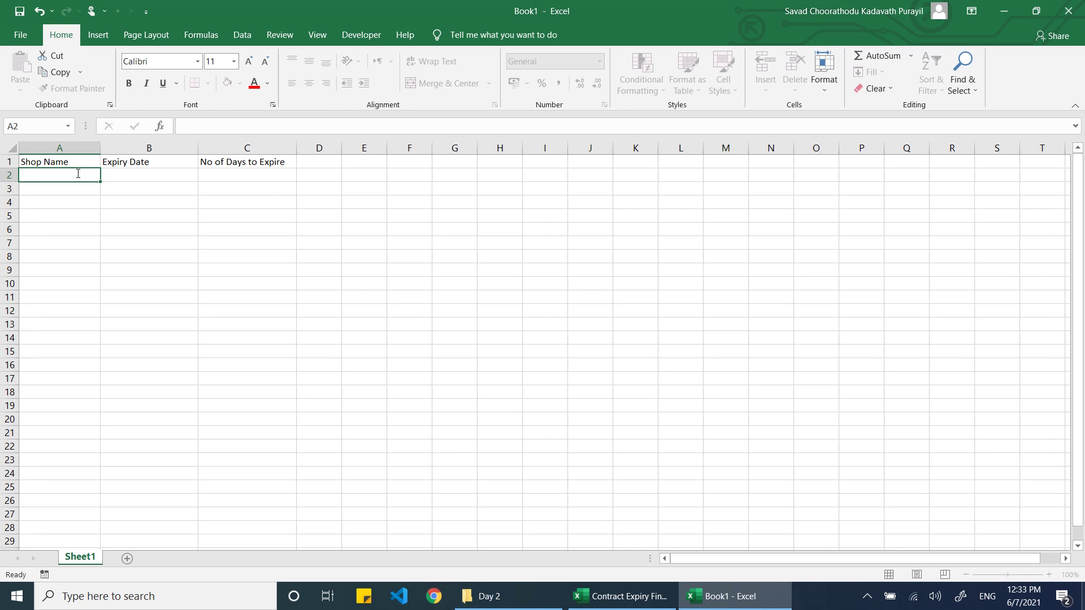
pyautogui.press('Escape')
# - Copy the shop names and expiry dates in A2:B6 of Contract Expiry Finder.xlsm into the new workbook starting at A2
pyautogui.hotkey('alt', 'Tab')
pyautogui.moveTo(37, 177); pyautogui.dragTo(189, 238)
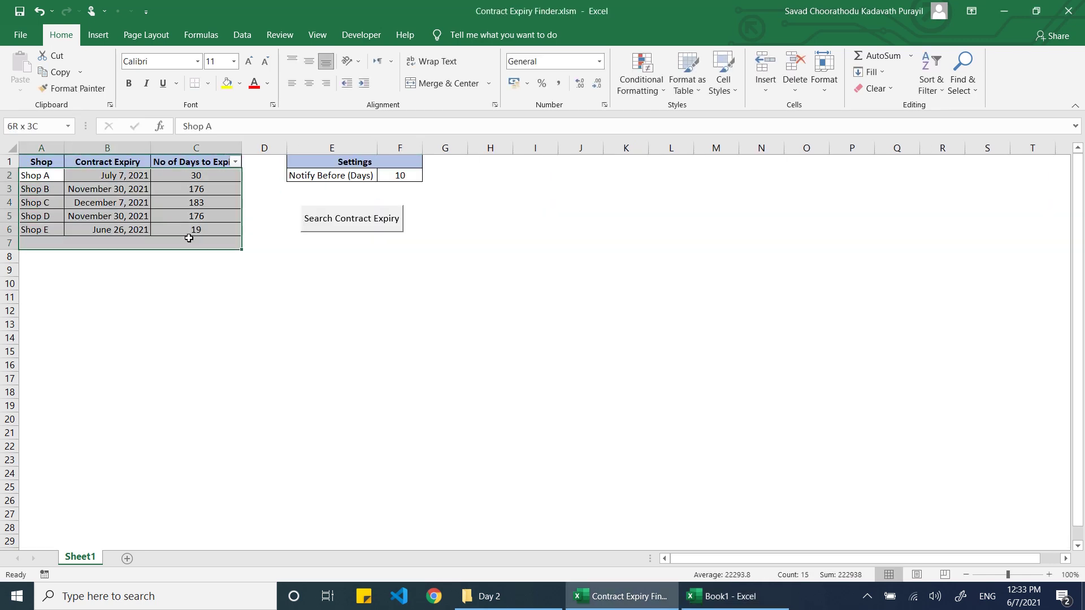
pyautogui.moveTo(35, 175); pyautogui.dragTo(143, 227)
pyautogui.hotkey('ctrl', 'c')
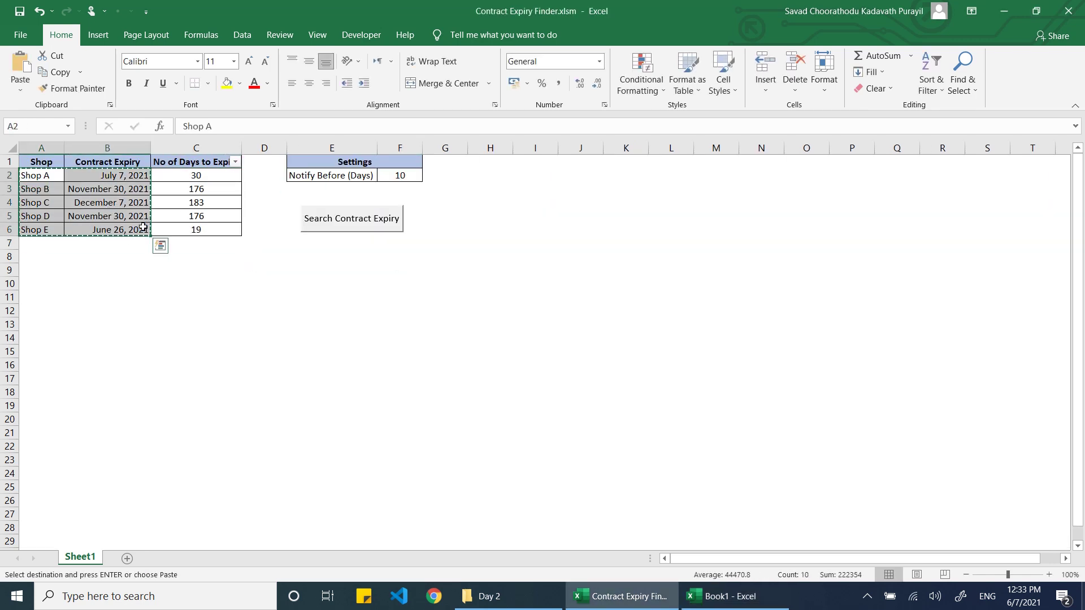
pyautogui.hotkey('alt', 'Tab')
pyautogui.hotkey('ctrl', 'v')
pyautogui.click(192, 301)
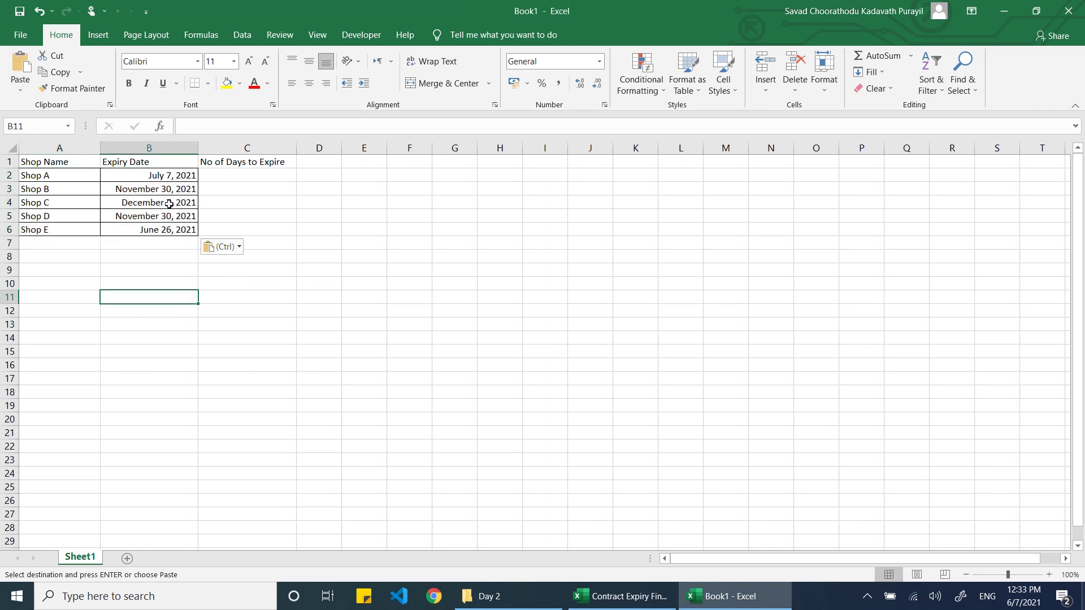
# - Format the Expiry Date column B as a date of the type March 14, 2012
pyautogui.click(178, 147)
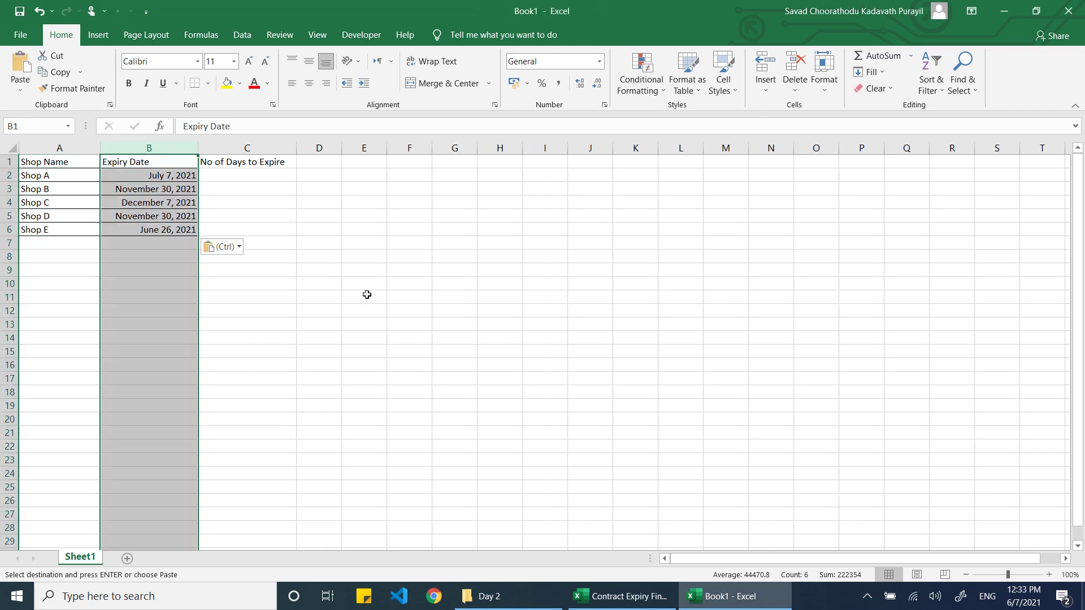
pyautogui.hotkey('ctrl', '1')
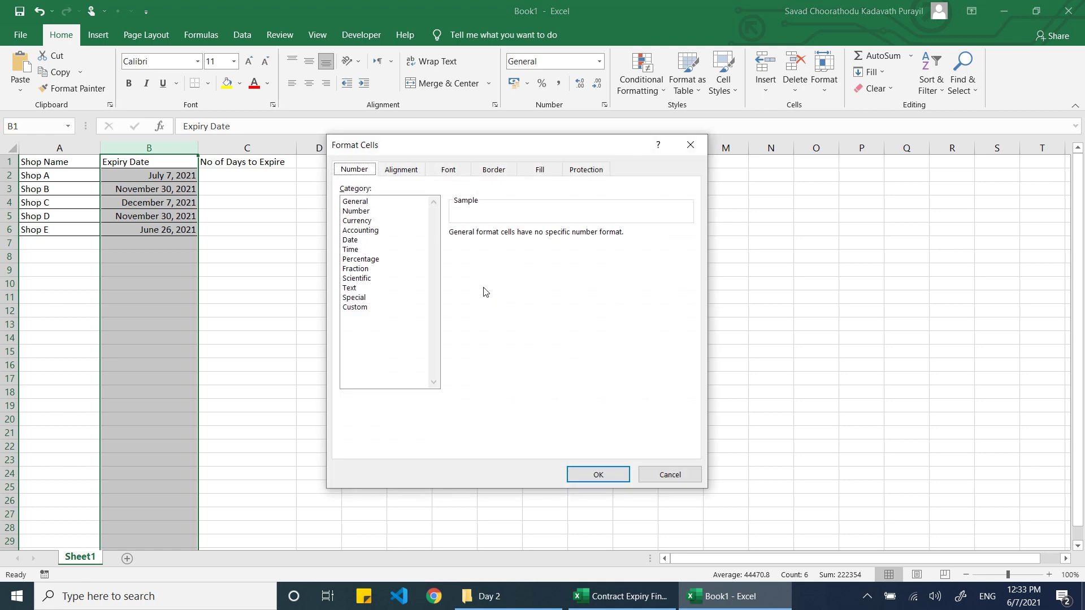
pyautogui.click(373, 242)
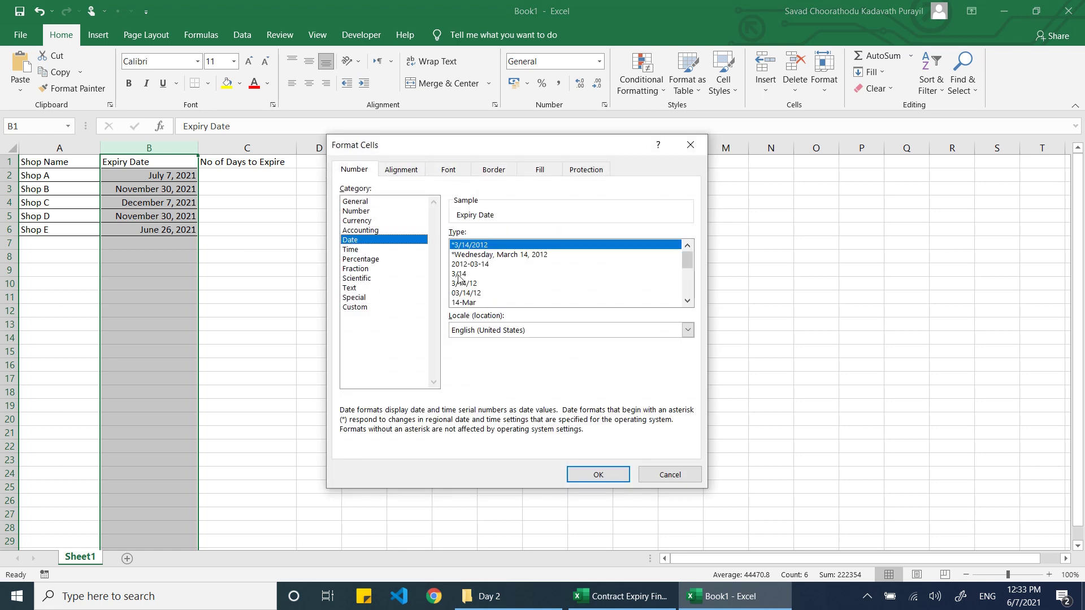
pyautogui.moveTo(687, 263); pyautogui.dragTo(691, 284)
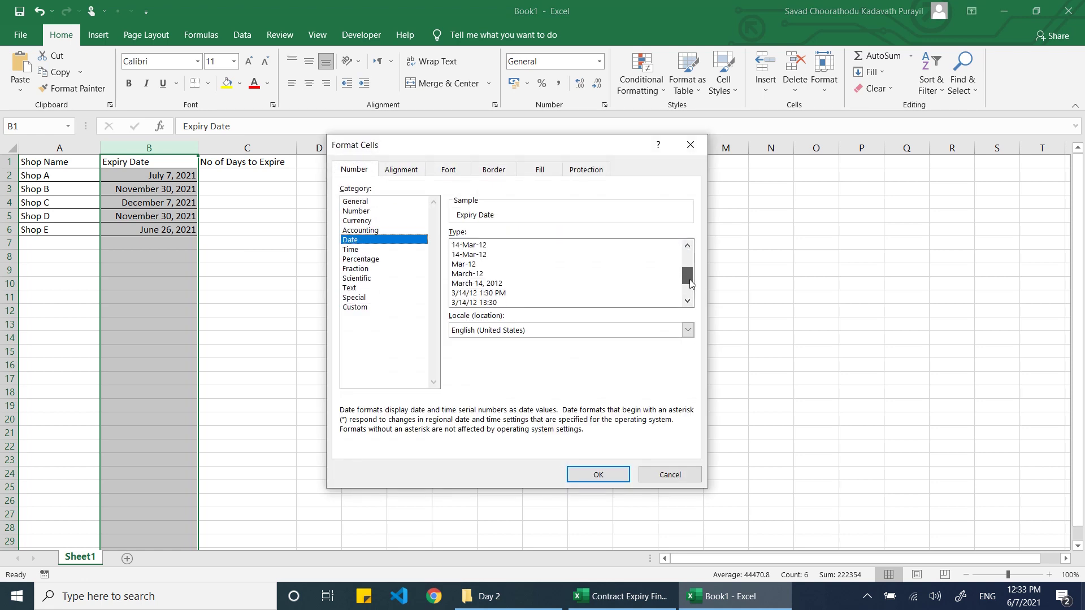
pyautogui.click(521, 283)
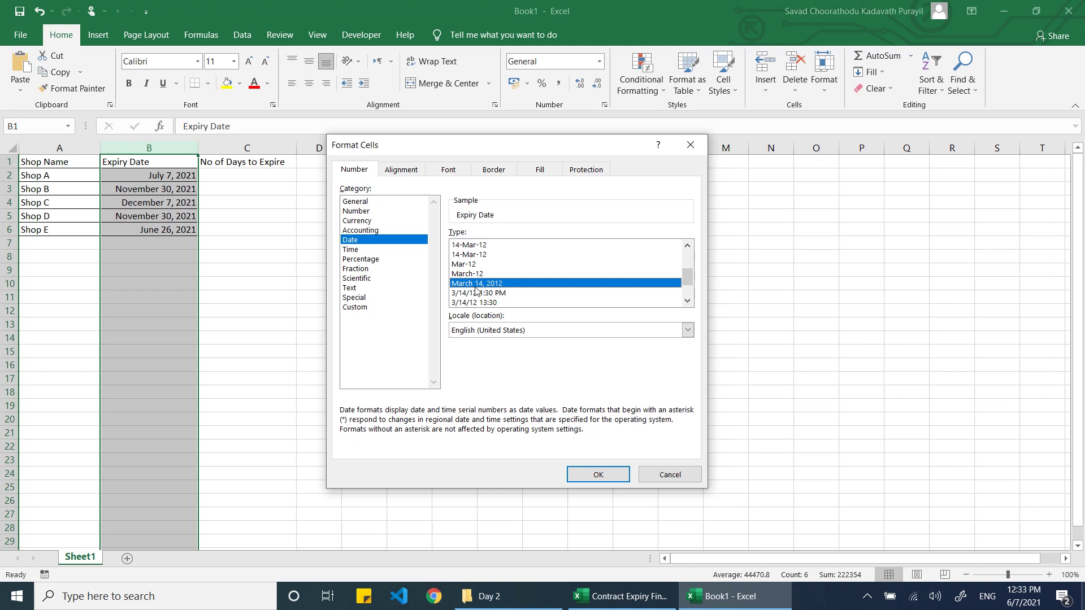
pyautogui.click(609, 472)
pyautogui.click(243, 325)
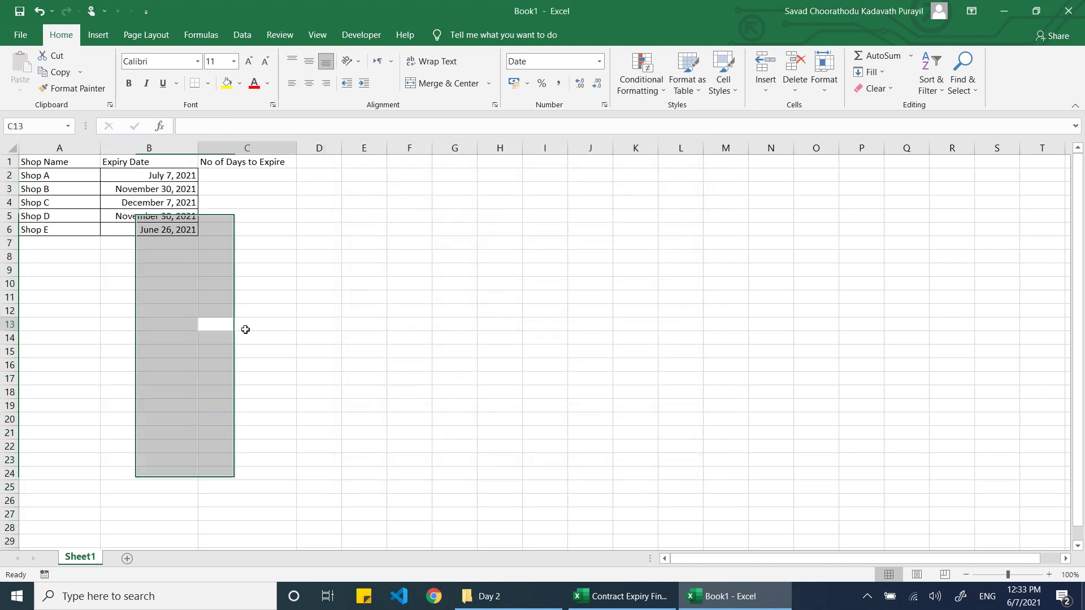
# - Test the date format by entering today's date in B7, and clear the cell
pyautogui.click(182, 242)
pyautogui.hotkey('ctrl', ';')
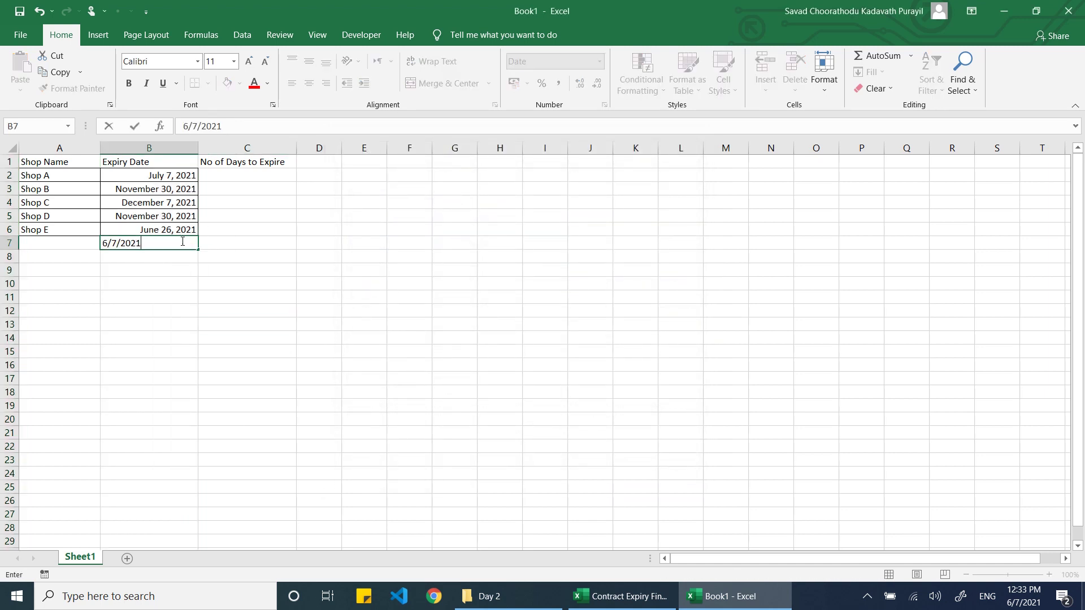
pyautogui.press('Return')
pyautogui.click(182, 242)
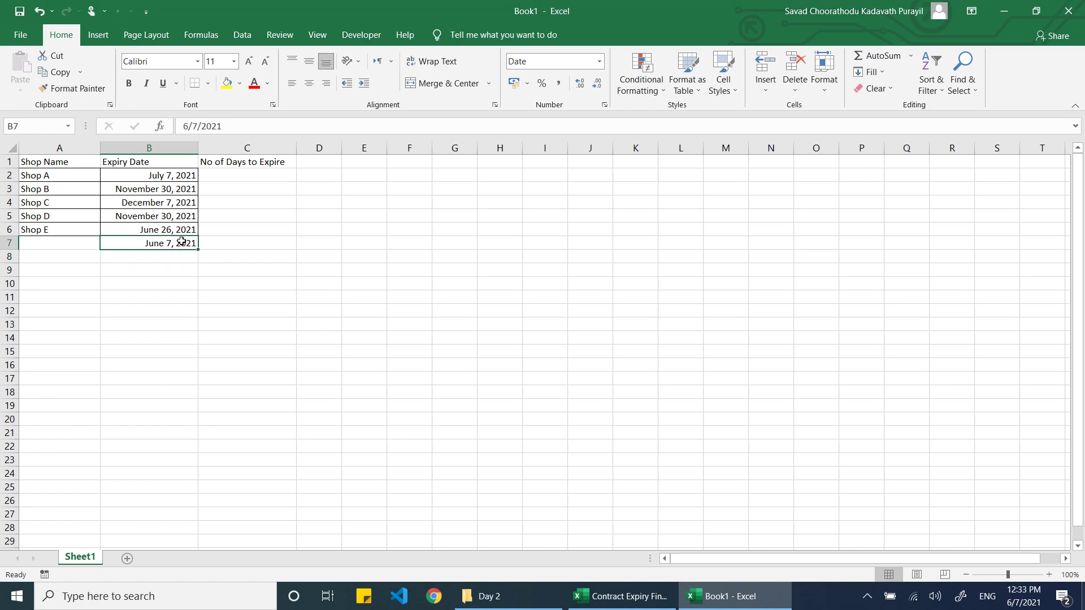
pyautogui.press('Delete')
# - Enter the formula =B2-TODAY() in C2 to calculate the days until the contract expires
pyautogui.click(231, 172)
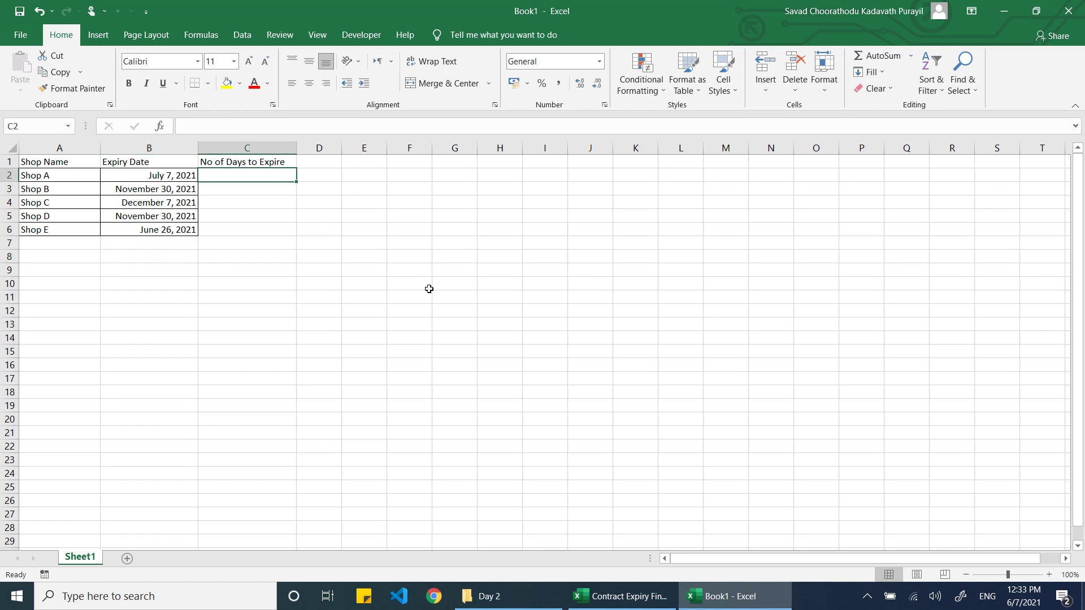
pyautogui.write('=')
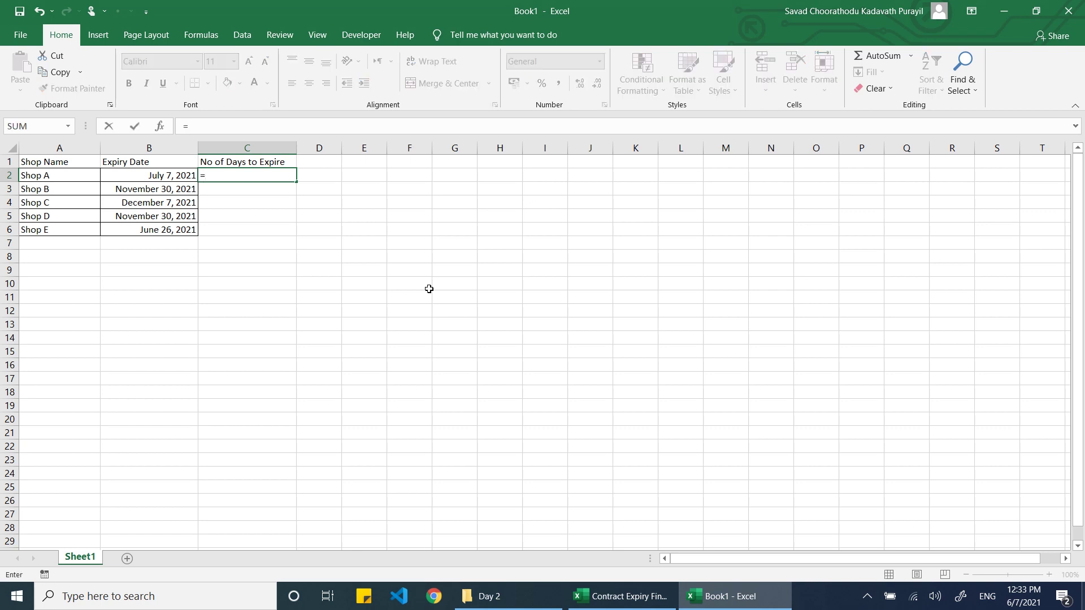
pyautogui.press('Left')
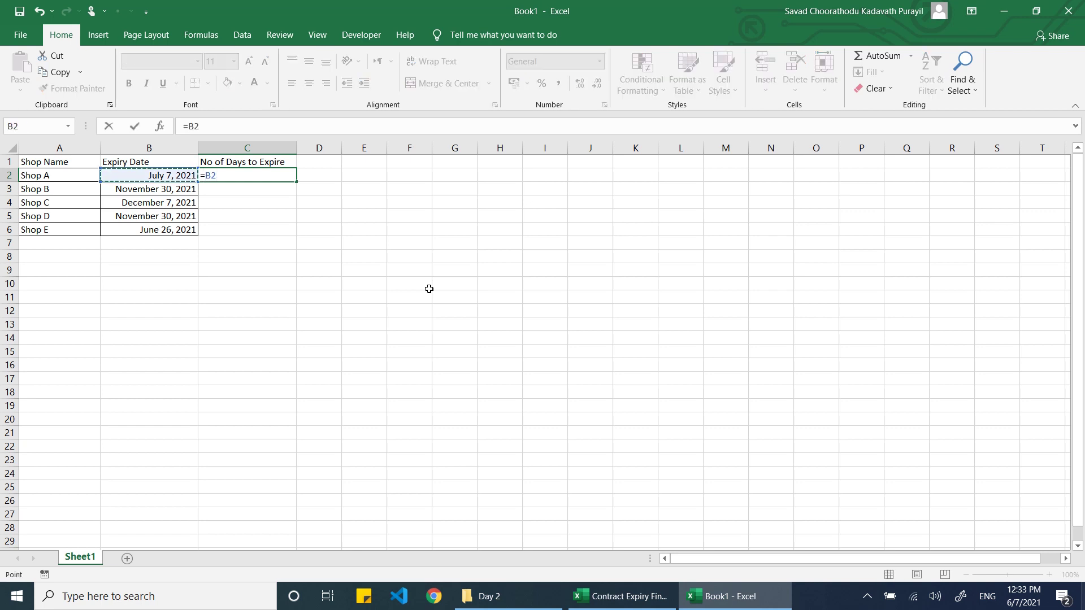
pyautogui.write('-today()')
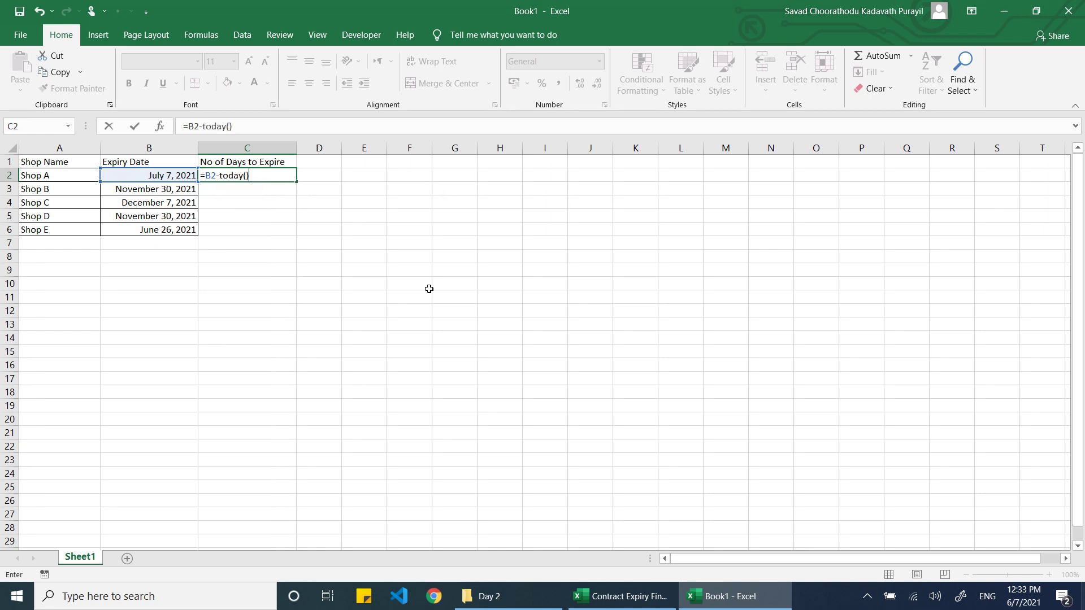
pyautogui.hotkey('ctrl', 'Return')
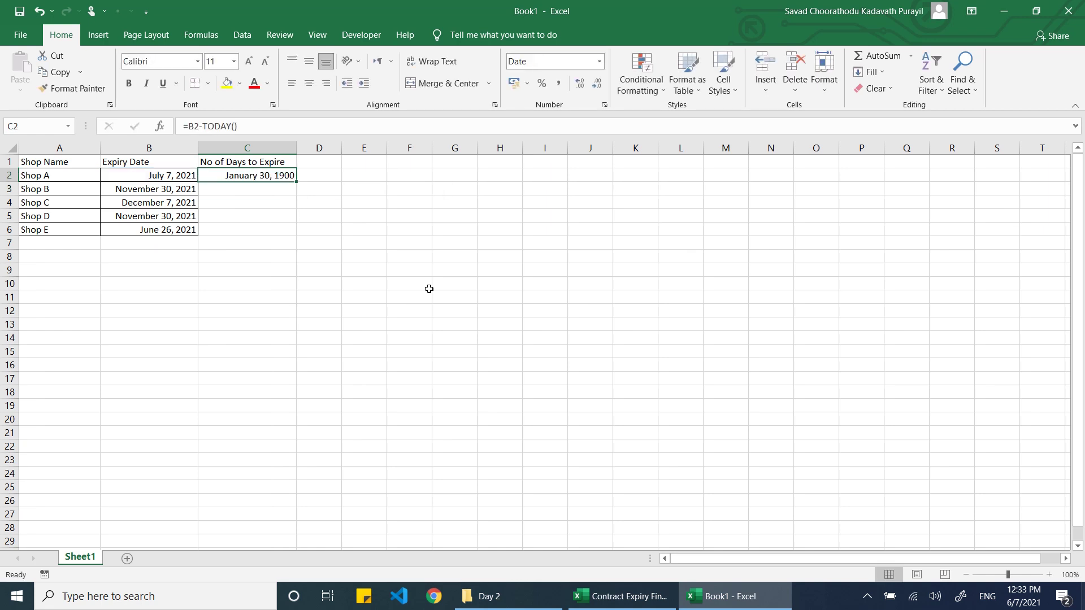
# - Copy the formula in C2 down through C6 for the remaining shops
pyautogui.hotkey('ctrl', 'c')
pyautogui.hotkey('shift', 'Down')
pyautogui.hotkey('shift', 'Down')
pyautogui.hotkey('shift', 'Down')
pyautogui.hotkey('shift', 'Down')
pyautogui.hotkey('ctrl', 'v')
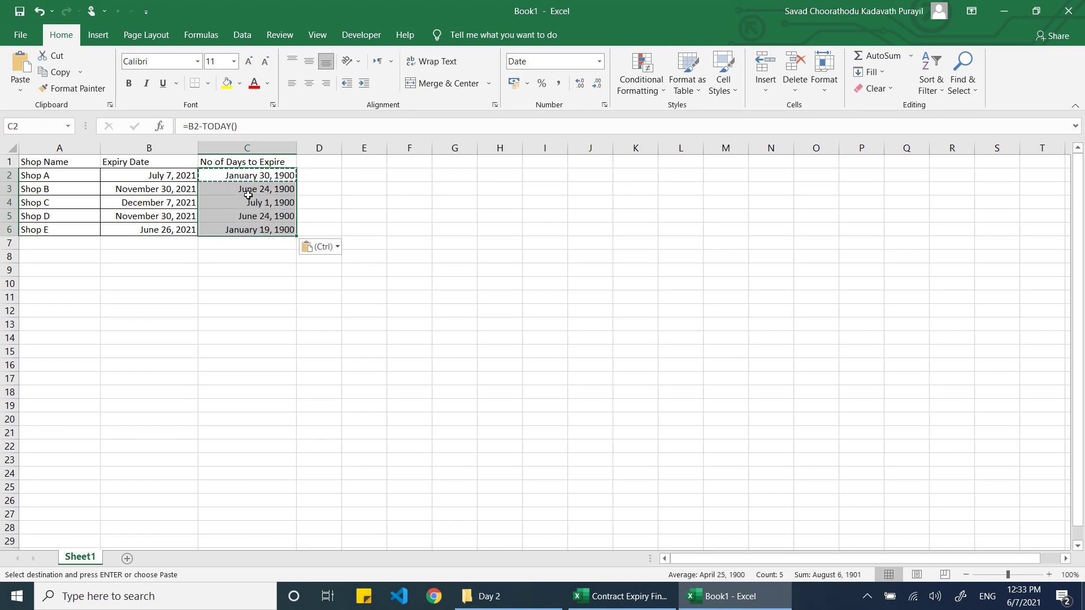
# - Set the number format of column C to General and center its contents
pyautogui.click(266, 146)
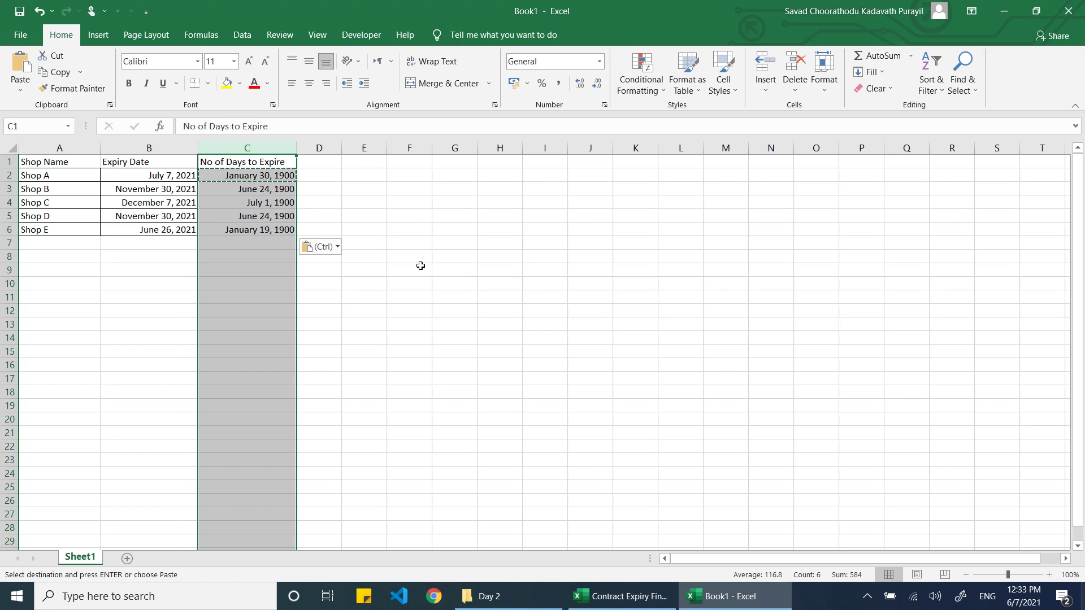
pyautogui.press('Escape')
pyautogui.hotkey('ctrl', '1')
pyautogui.click(370, 203)
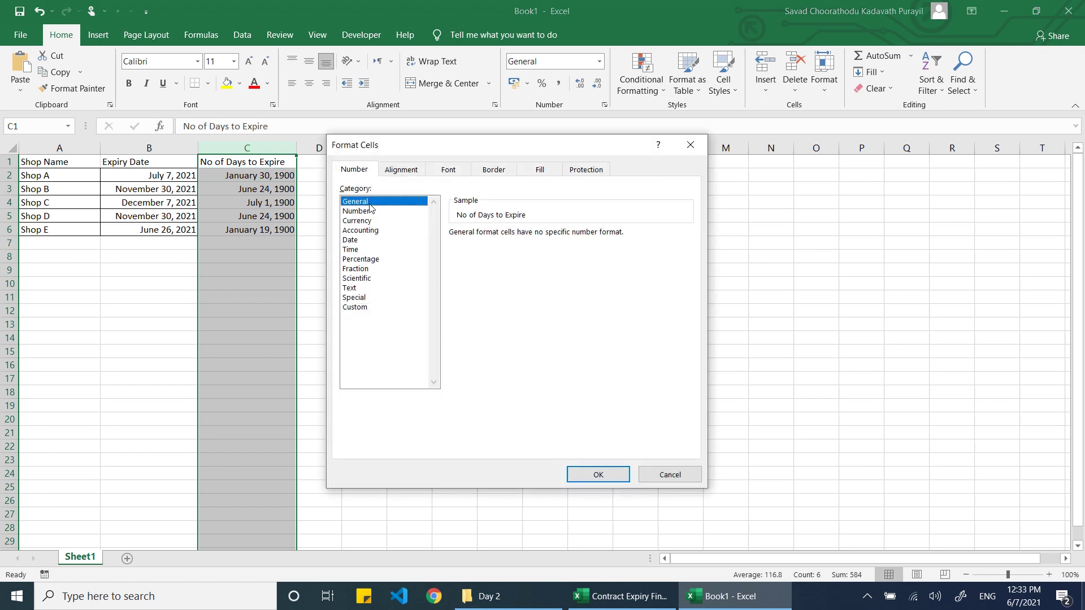
pyautogui.click(608, 474)
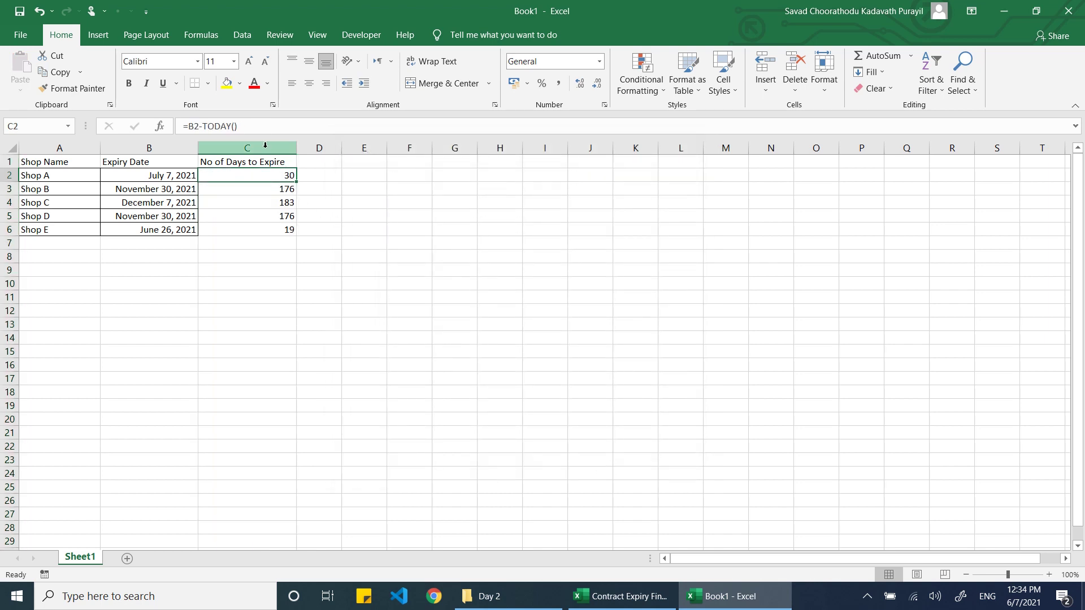
pyautogui.hotkey('alt', 'h')
pyautogui.press('a')
pyautogui.press('c')
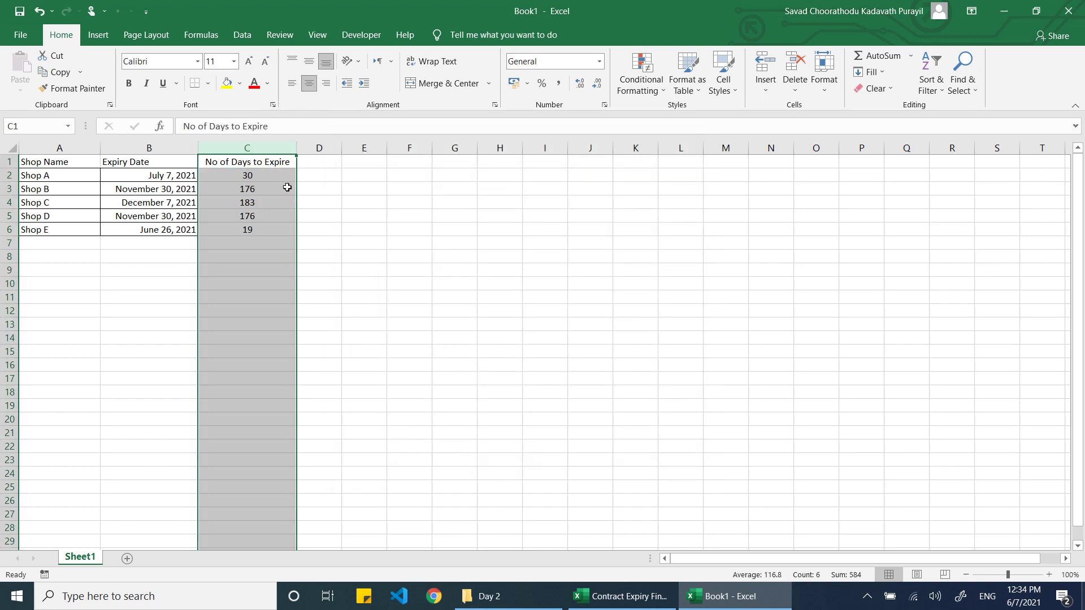
# - Copy the Settings block E1:F2 from Contract Expiry Finder.xlsm into the new workbook at F1 and adjust the column widths to fit
pyautogui.hotkey('alt', 'Tab')
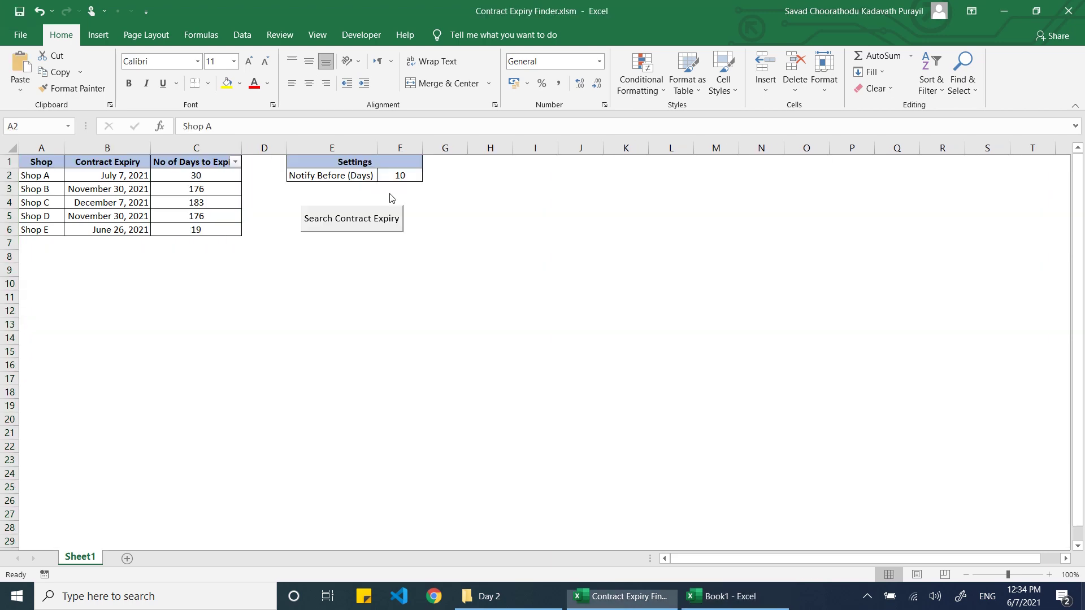
pyautogui.hotkey('alt', 'Tab')
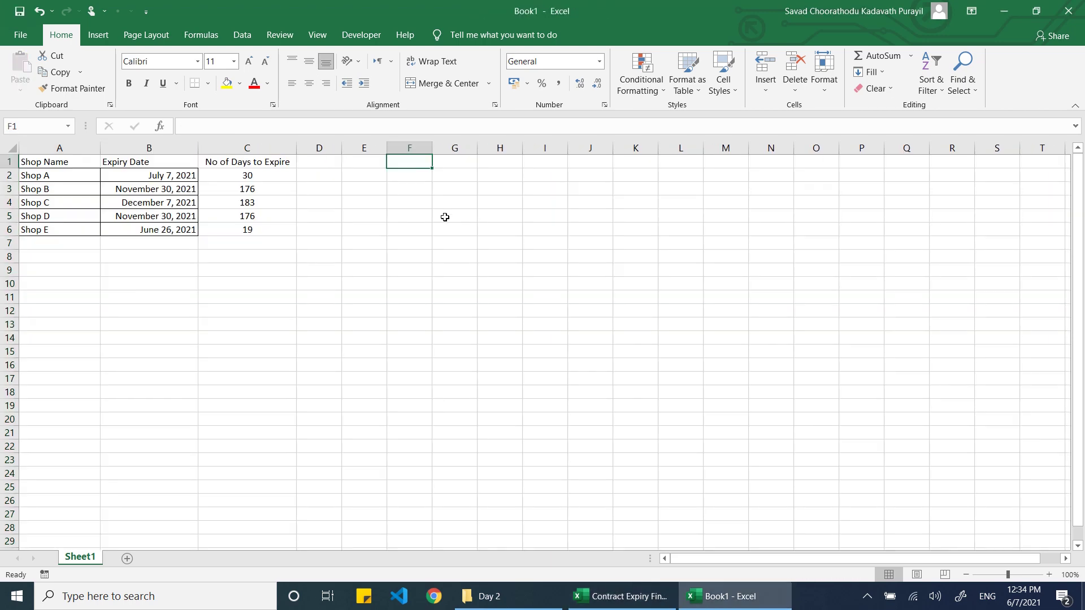
pyautogui.hotkey('alt', 'Tab')
pyautogui.click(391, 177)
pyautogui.moveTo(365, 164); pyautogui.dragTo(368, 178)
pyautogui.hotkey('ctrl', 'c')
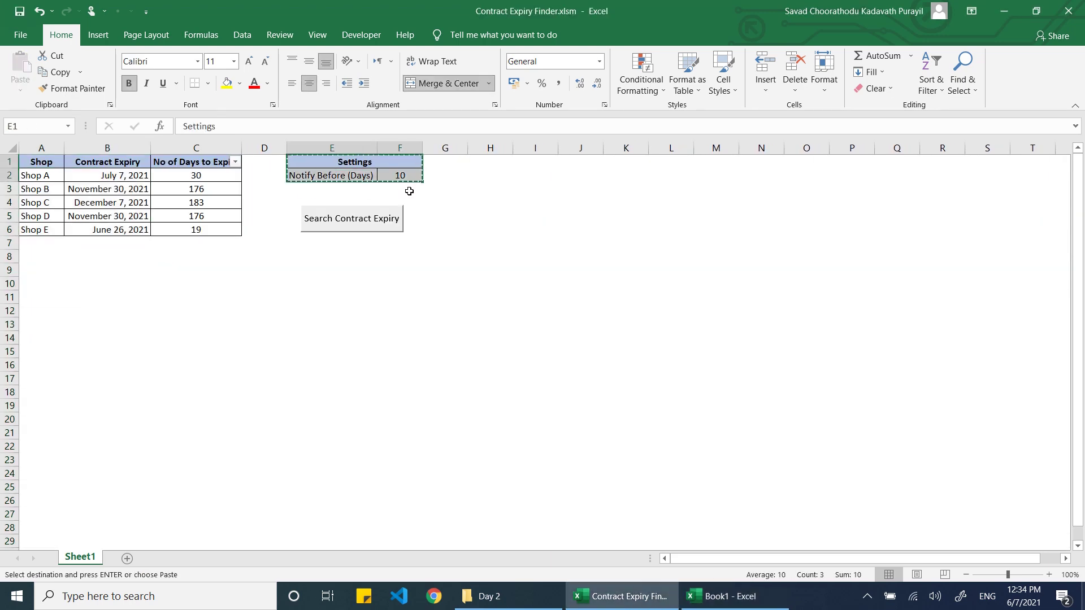
pyautogui.hotkey('alt', 'Tab')
pyautogui.hotkey('ctrl', 'v')
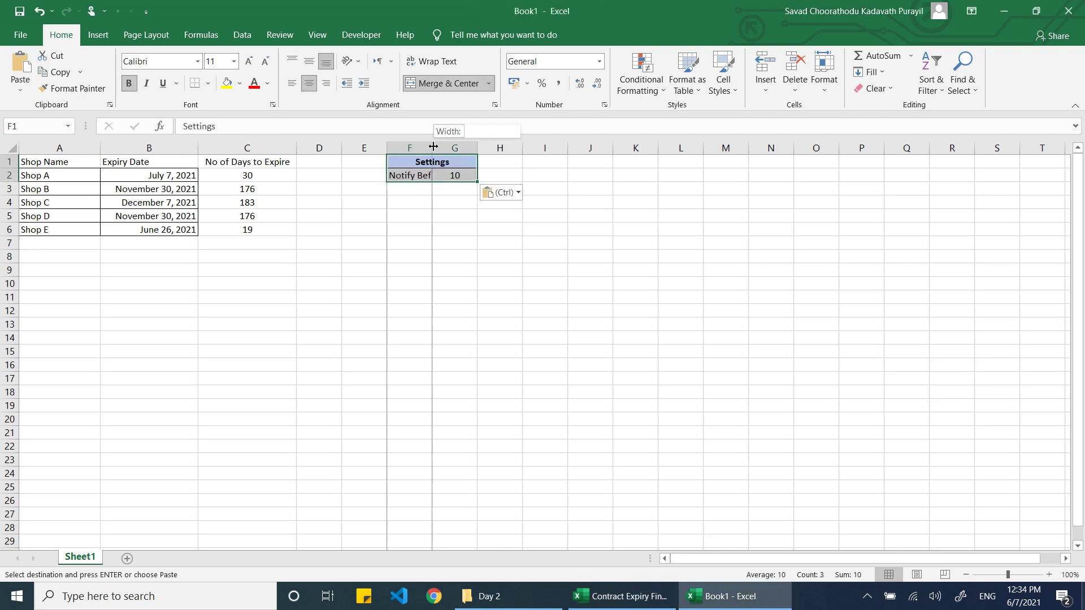
pyautogui.moveTo(523, 148)
pyautogui.mouseDown()
pyautogui.moveTo(492, 148)
pyautogui.moveTo(512, 150)
pyautogui.mouseUp()
# - Set Notify Before (Days) in G2 to 90
pyautogui.press('Right')
pyautogui.click(497, 178)
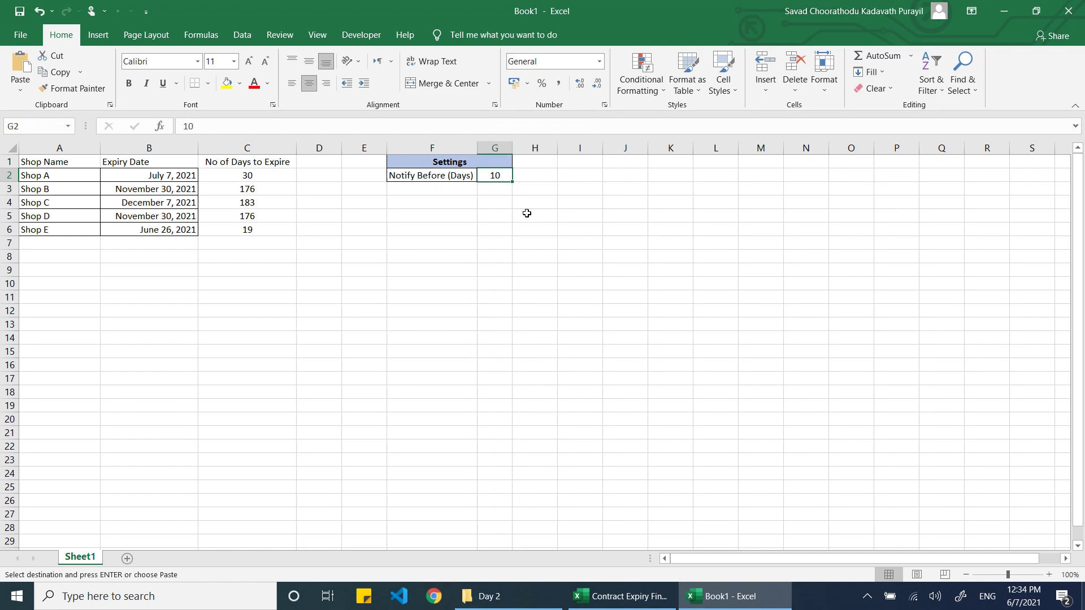
pyautogui.write('90')
pyautogui.press('Return')
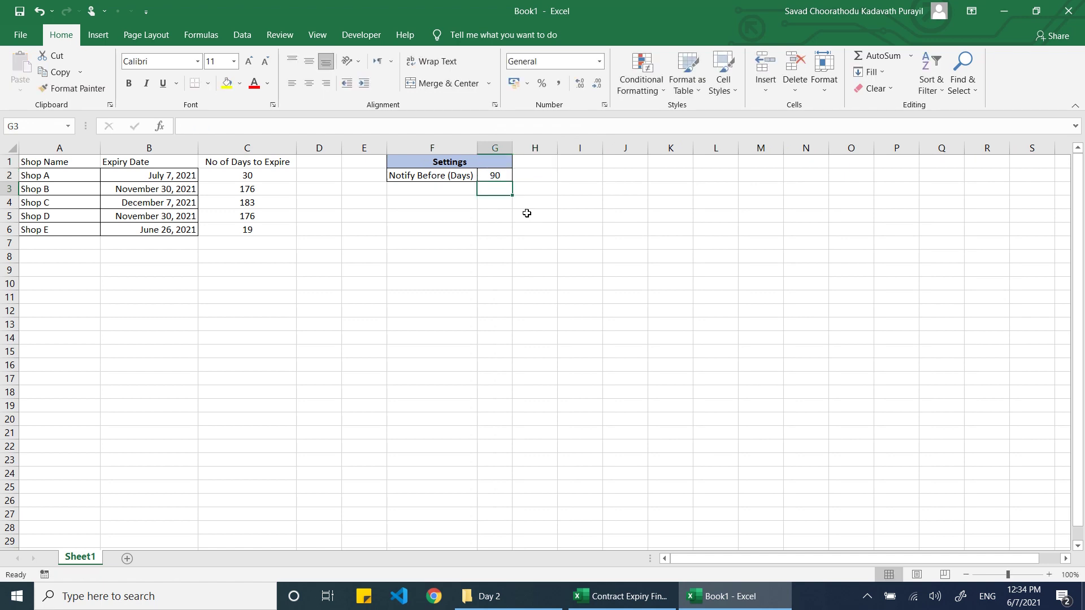
# - Apply all borders to the shop table A1:C6
pyautogui.moveTo(266, 232); pyautogui.dragTo(262, 162)
pyautogui.click(208, 83)
pyautogui.click(219, 206)
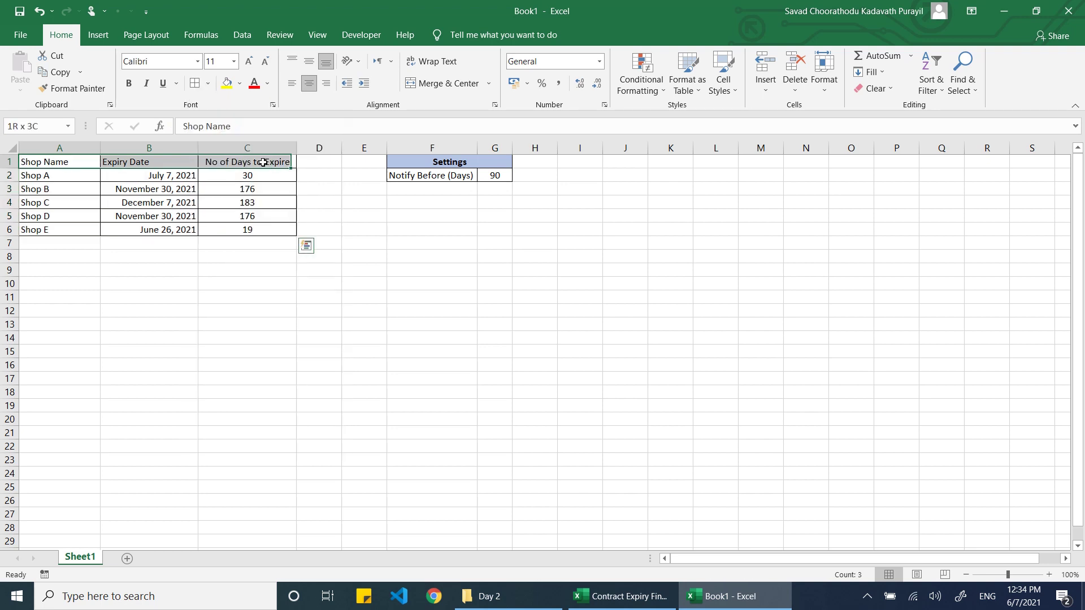
# - Make the headers in A1:C1 bold and centered, with a light blue theme fill matching the Settings header
pyautogui.hotkey('ctrl', 'b')
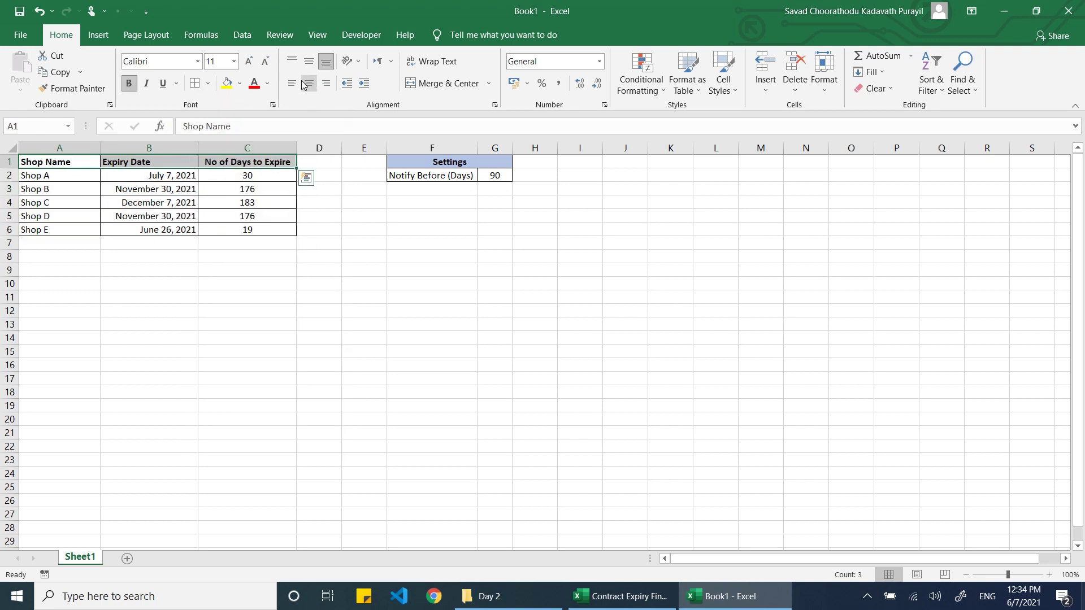
pyautogui.click(304, 85)
pyautogui.click(240, 83)
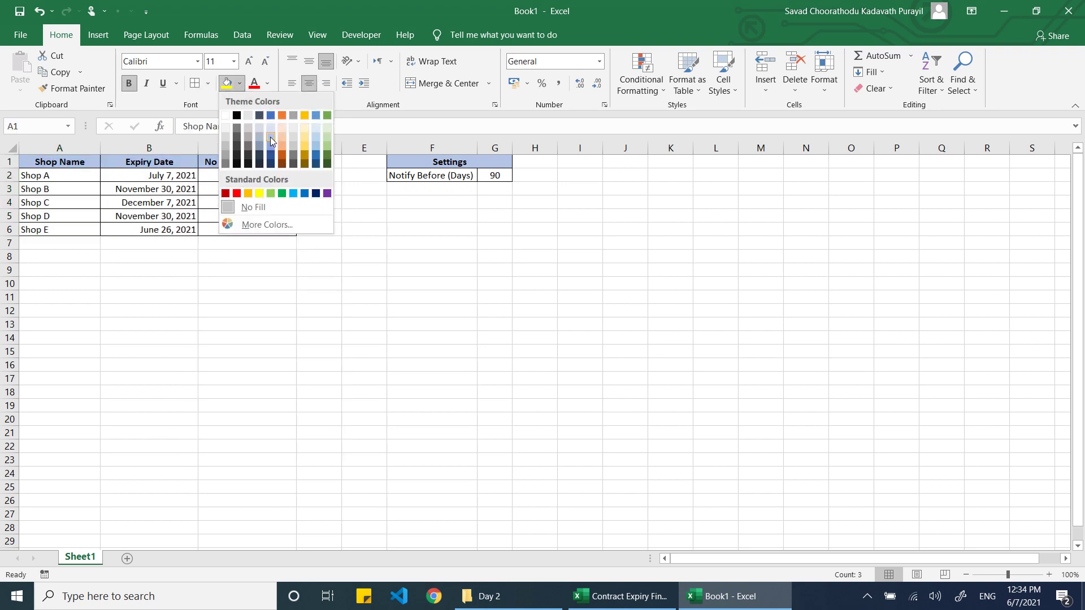
pyautogui.click(271, 140)
pyautogui.click(434, 366)
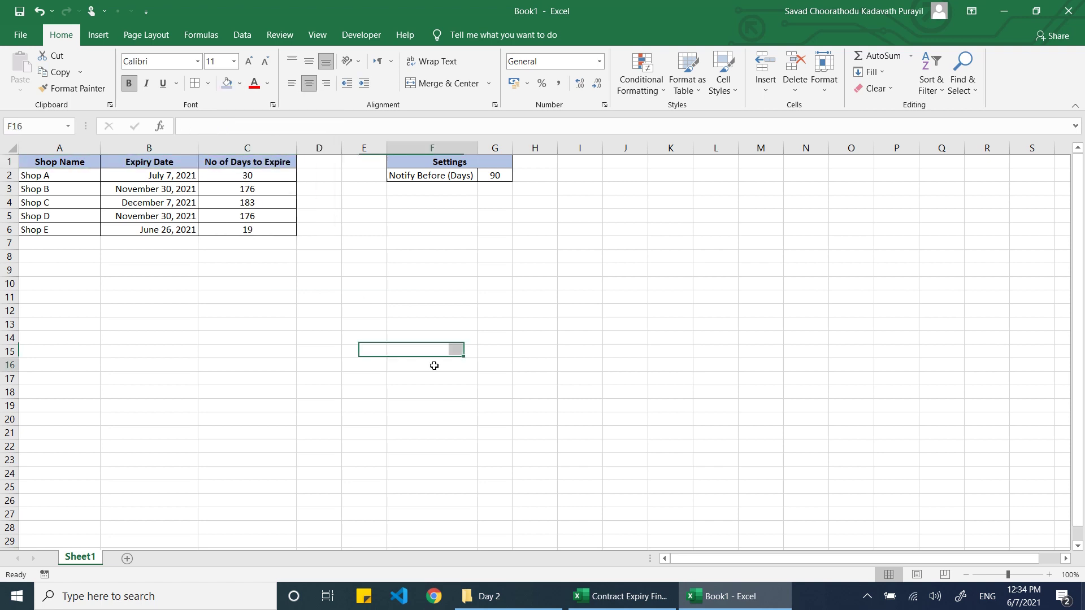
# - Add a filter to the No of Days to Expire column C
pyautogui.click(265, 148)
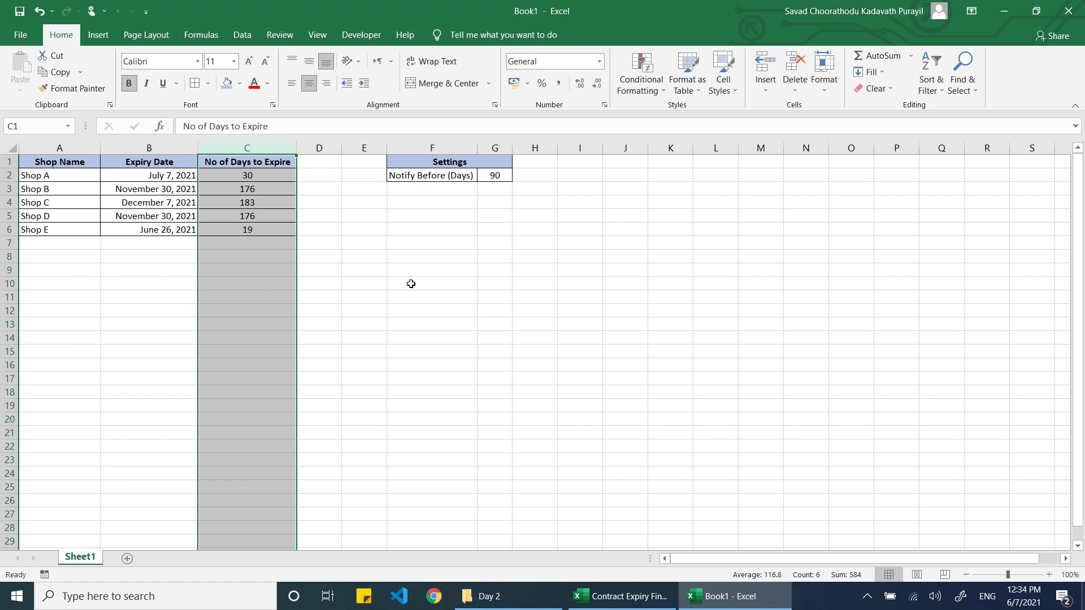
pyautogui.hotkey('ctrl', 'shift', 'l')
pyautogui.click(411, 284)
pyautogui.click(265, 177)
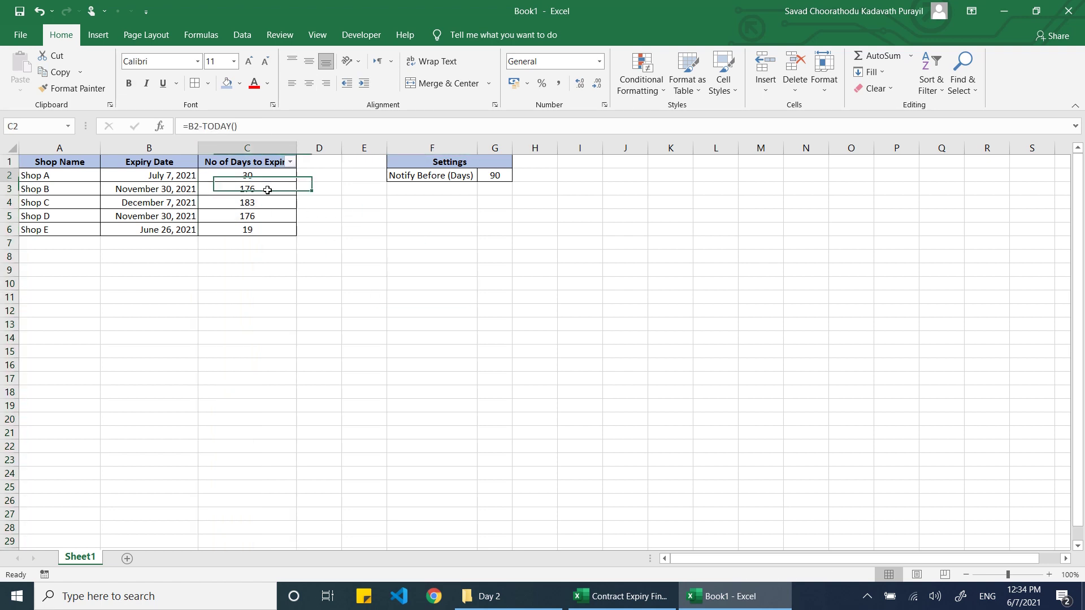
# - Apply a Less Than highlight rule to all of column C, comparing with $G$2 and using Light Red Fill with Dark Red Text
pyautogui.moveTo(267, 191); pyautogui.dragTo(264, 241)
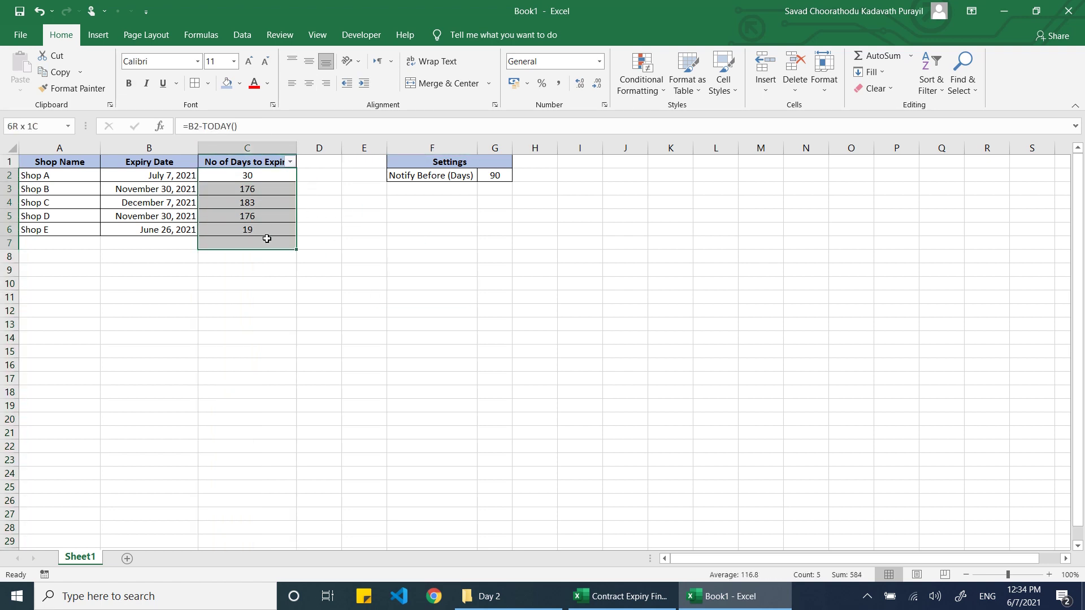
pyautogui.click(254, 147)
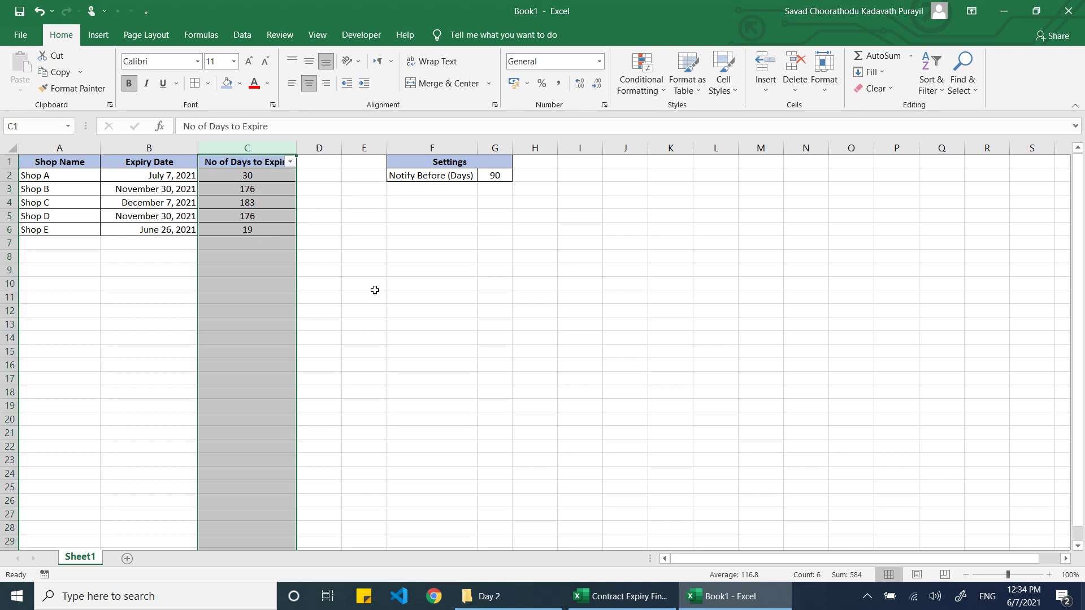
pyautogui.click(637, 89)
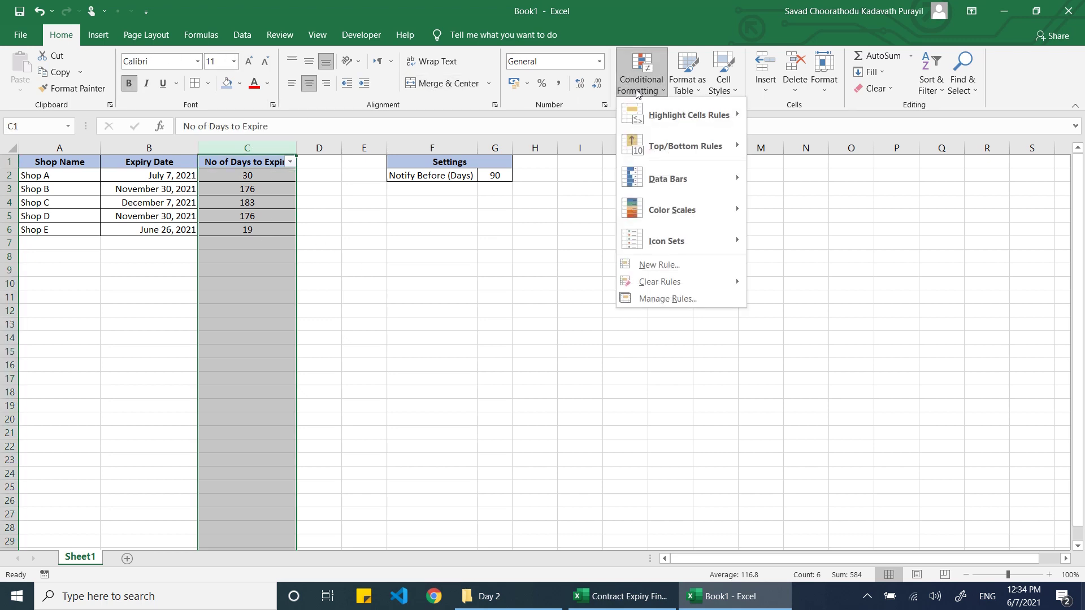
pyautogui.moveTo(664, 116)
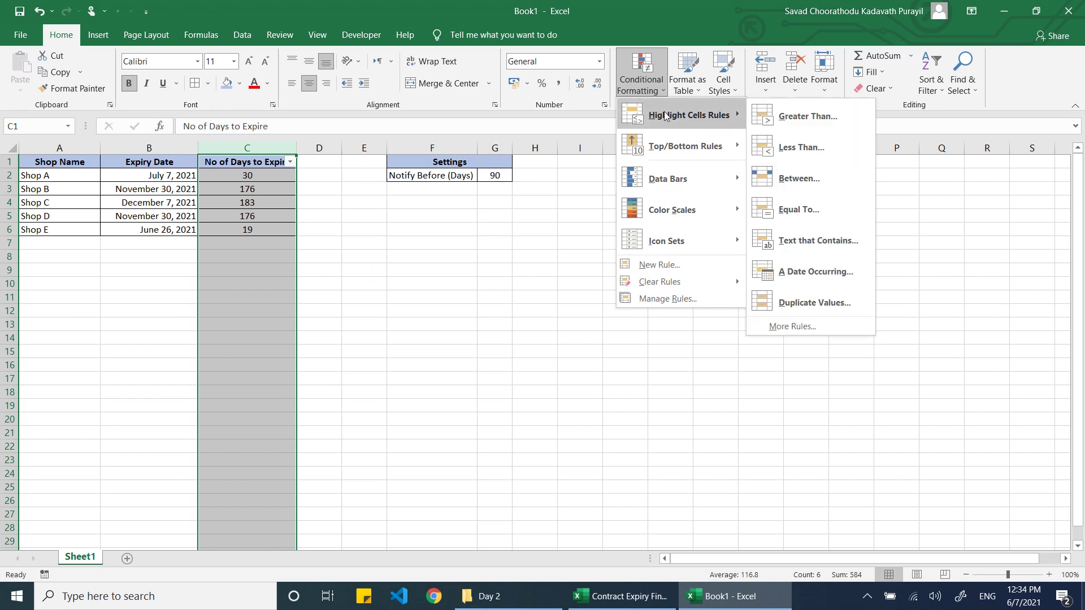
pyautogui.click(815, 149)
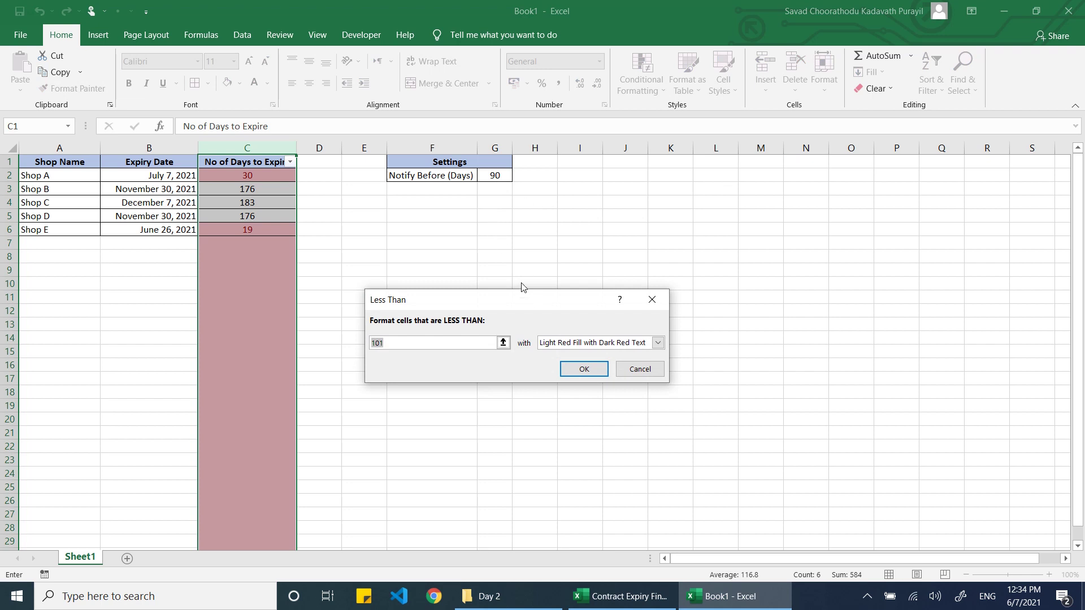
pyautogui.click(499, 177)
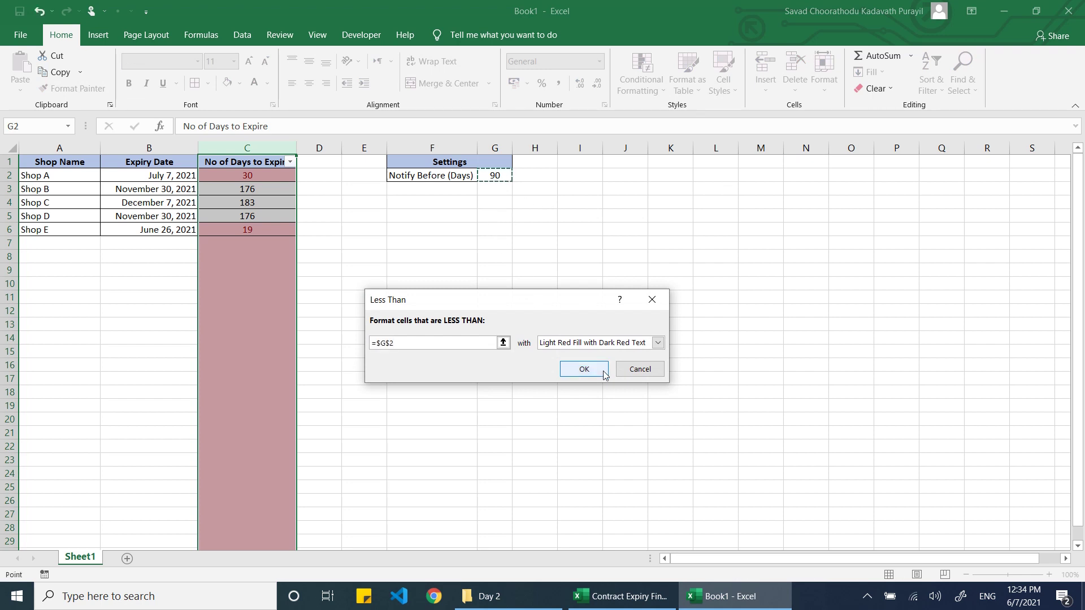
pyautogui.click(584, 369)
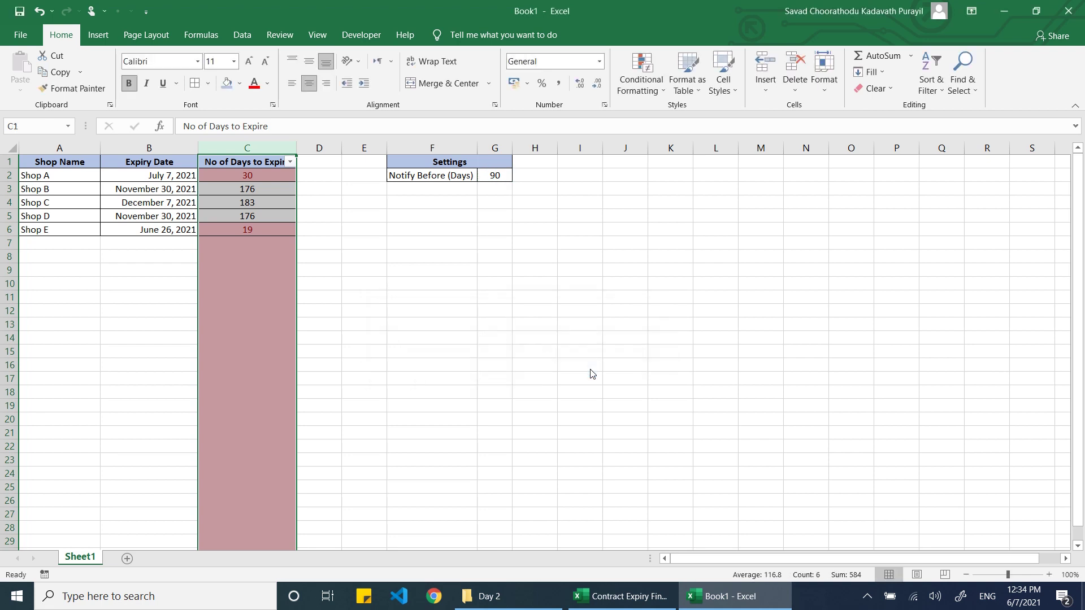
pyautogui.click(436, 285)
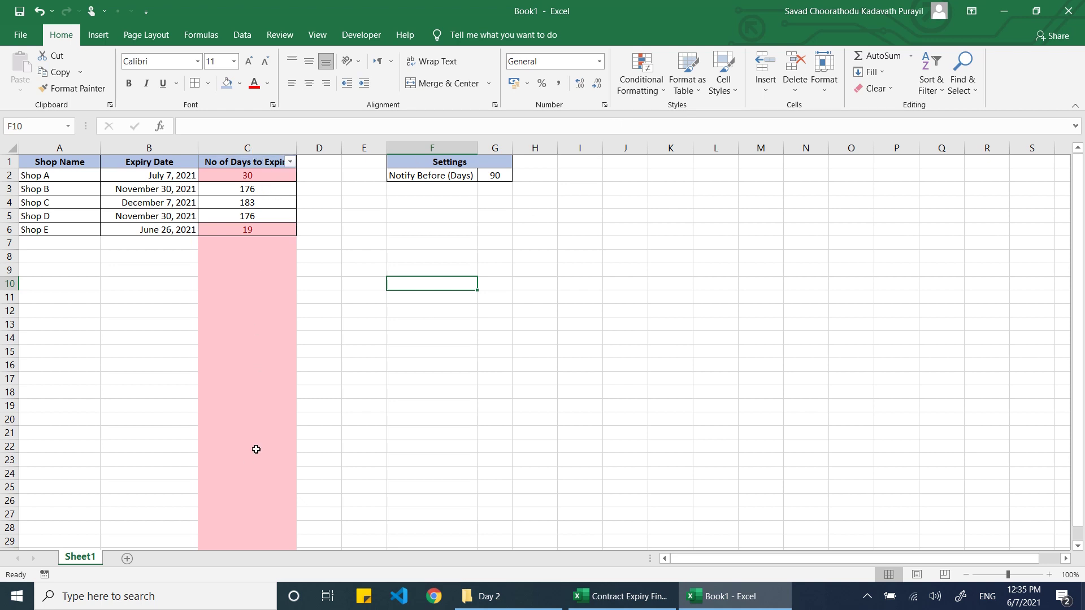
# - Delete the Cell Value < $G$2 conditional formatting rule that applies to the whole of column C
pyautogui.click(265, 148)
pyautogui.click(642, 76)
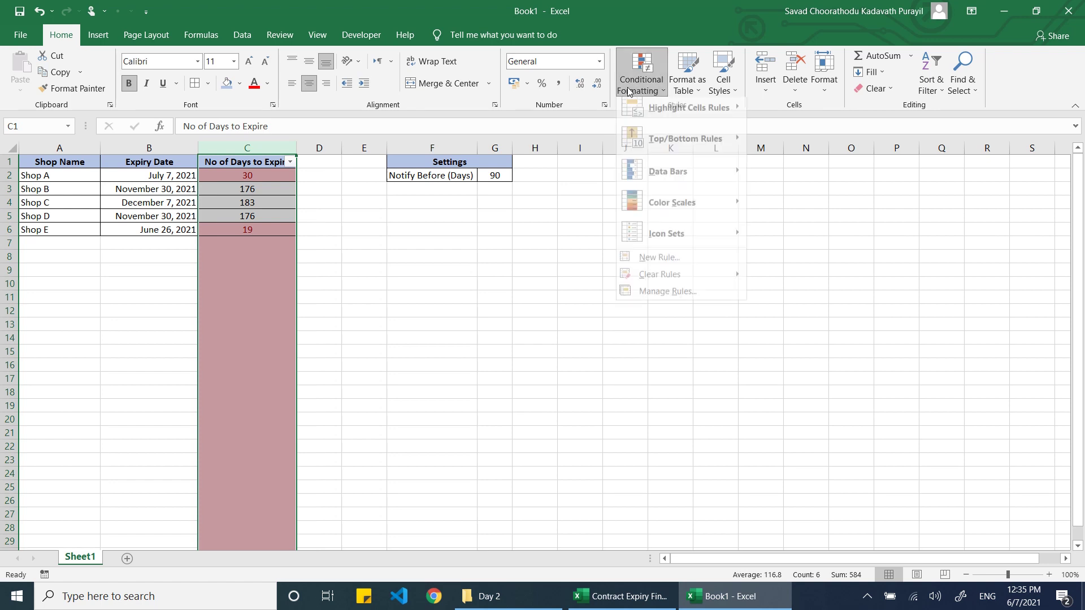
pyautogui.click(644, 298)
pyautogui.click(452, 321)
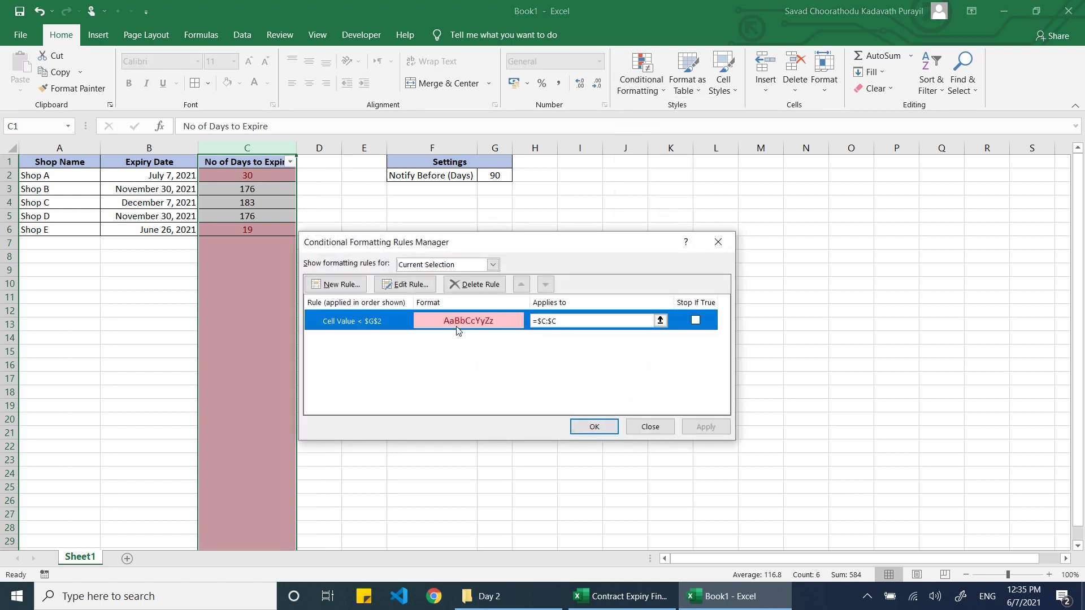
pyautogui.click(598, 427)
pyautogui.click(634, 93)
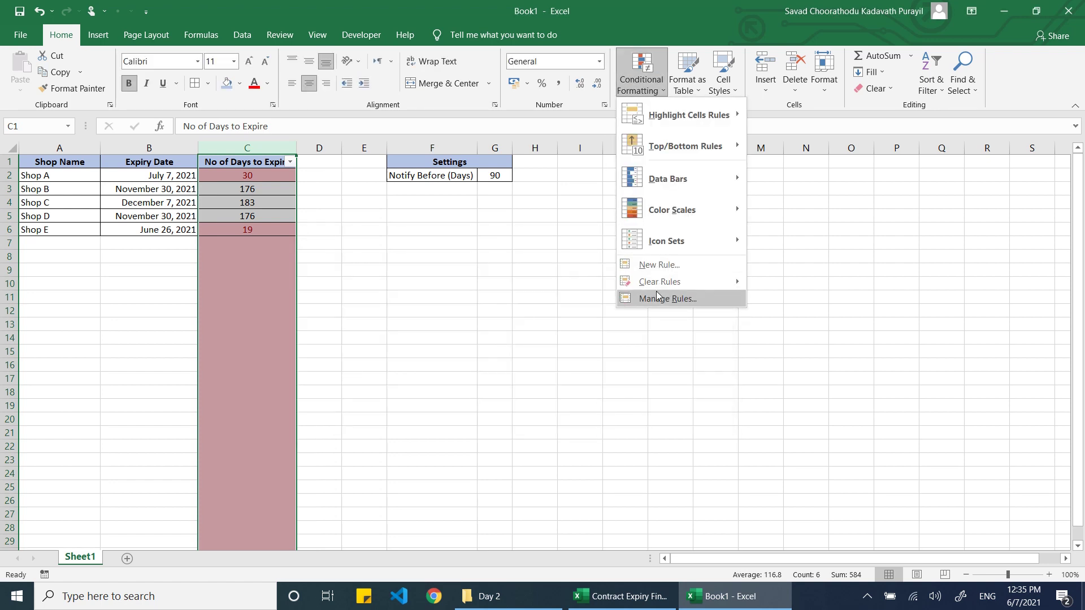
pyautogui.click(652, 297)
pyautogui.click(481, 324)
pyautogui.click(475, 284)
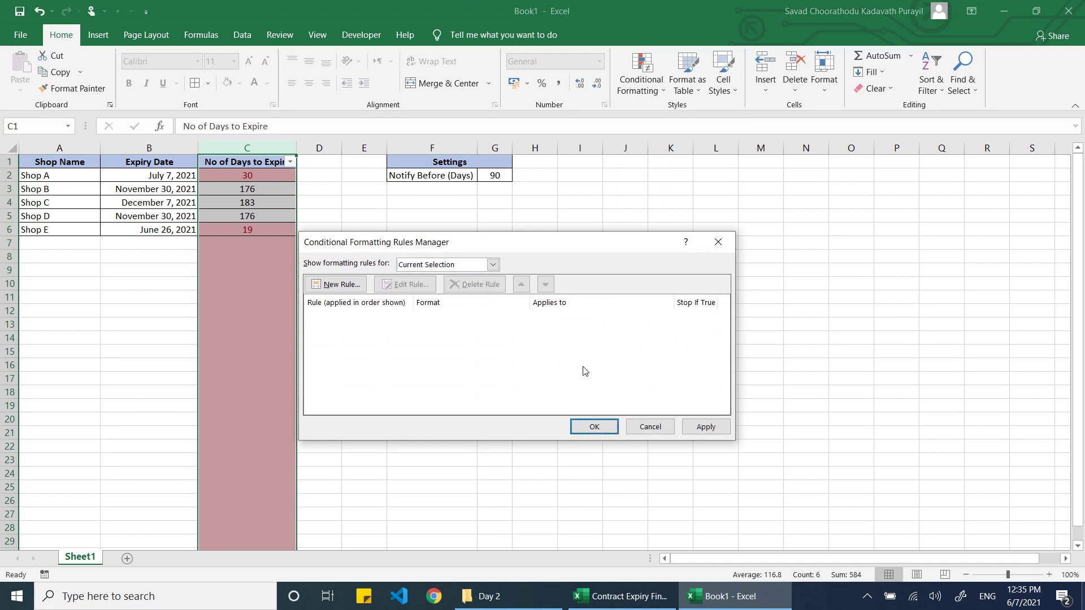
pyautogui.click(594, 427)
# - Highlight the cells in C2:C6 that are less than $G$2, using Light Red Fill with Dark Red Text
pyautogui.moveTo(256, 182); pyautogui.dragTo(253, 231)
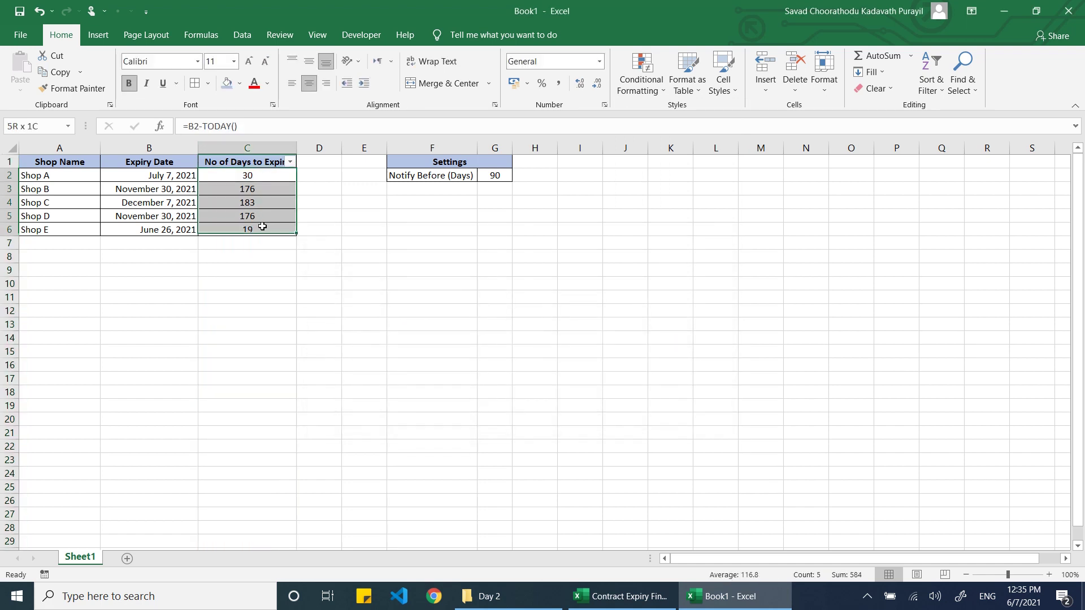
pyautogui.click(640, 79)
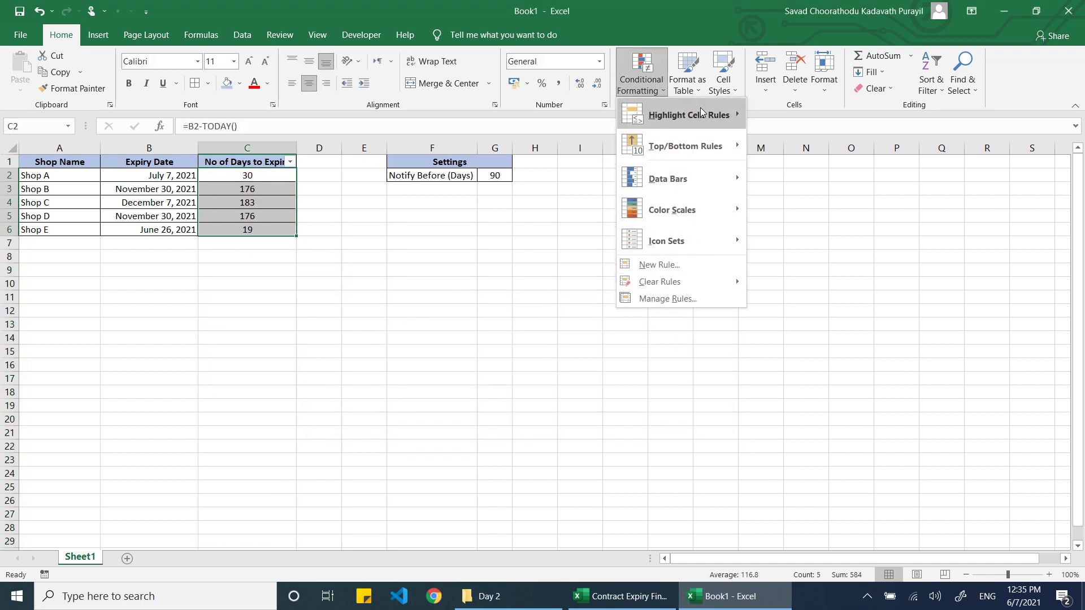
pyautogui.moveTo(700, 111)
pyautogui.click(799, 213)
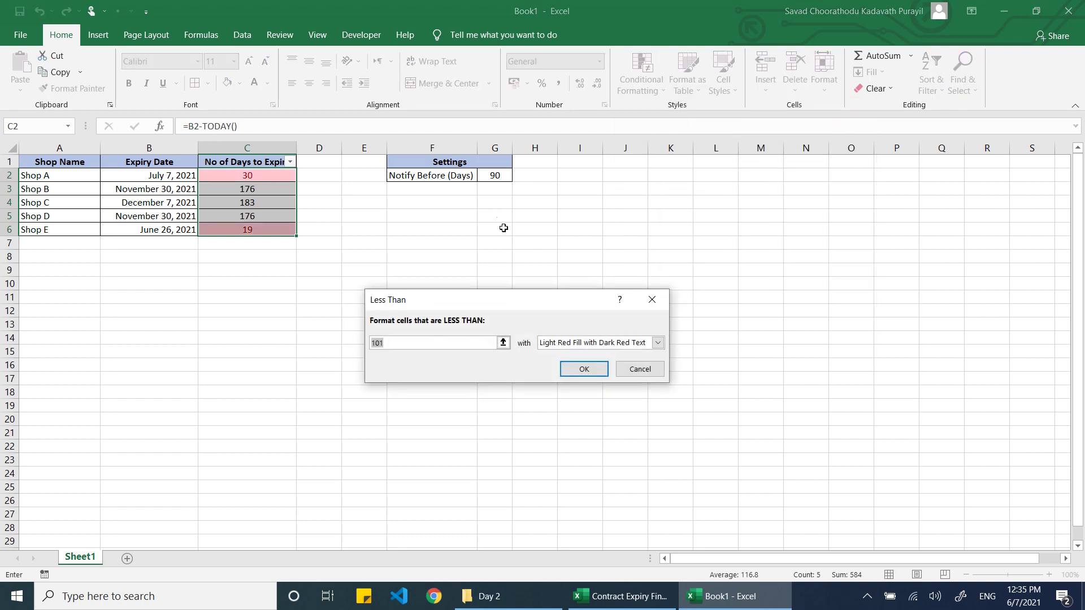
pyautogui.click(495, 176)
pyautogui.click(583, 370)
pyautogui.click(318, 321)
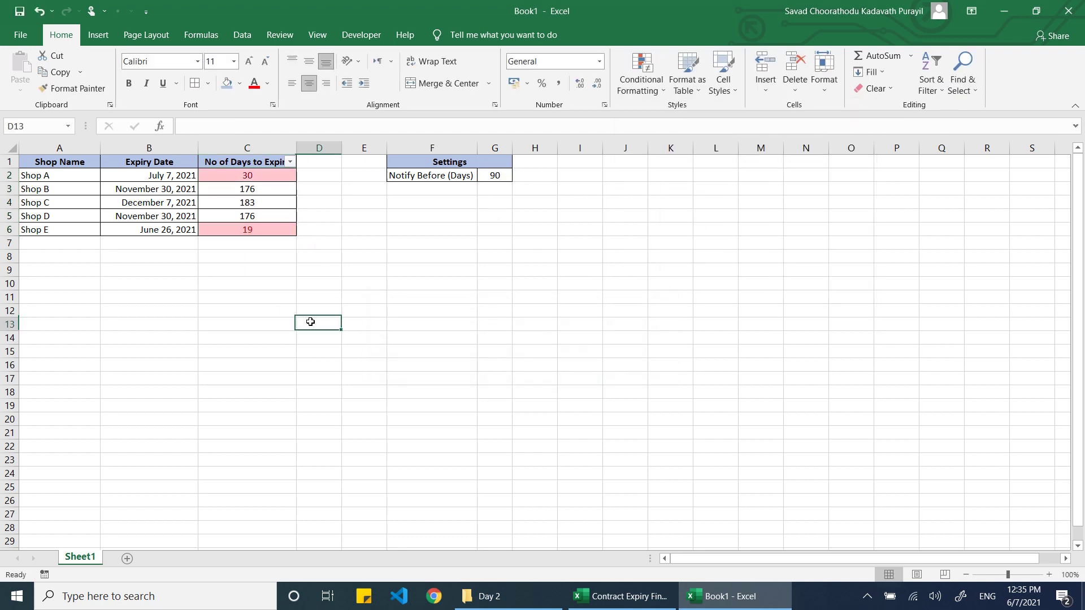
pyautogui.moveTo(265, 176); pyautogui.dragTo(264, 230)
pyautogui.click(408, 283)
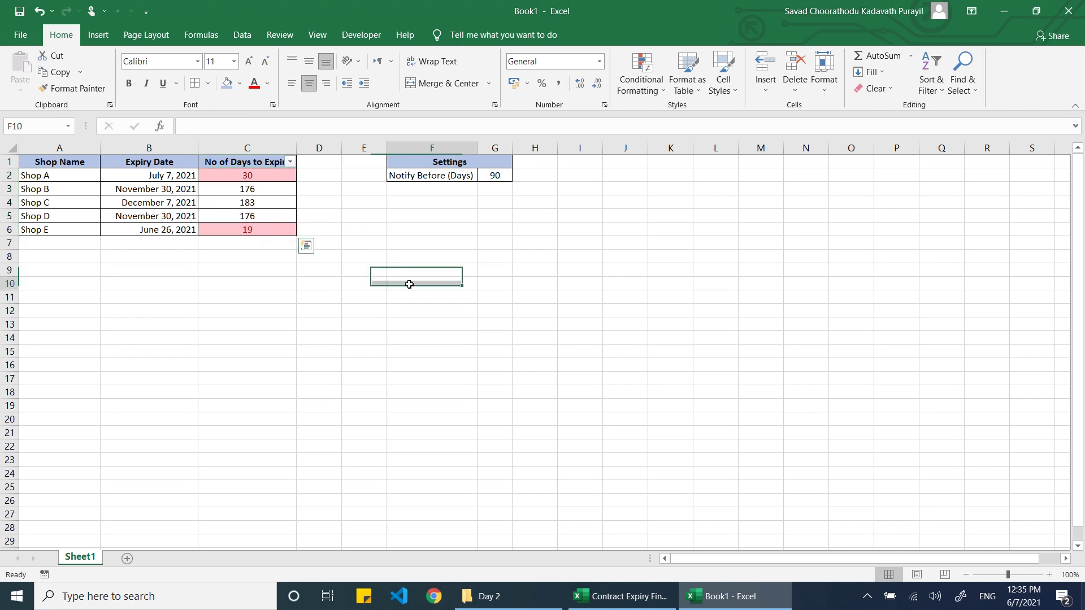
# - Try filtering the No of Days to Expire column by the light red cell color, and restore all rows
pyautogui.click(290, 161)
pyautogui.moveTo(236, 272)
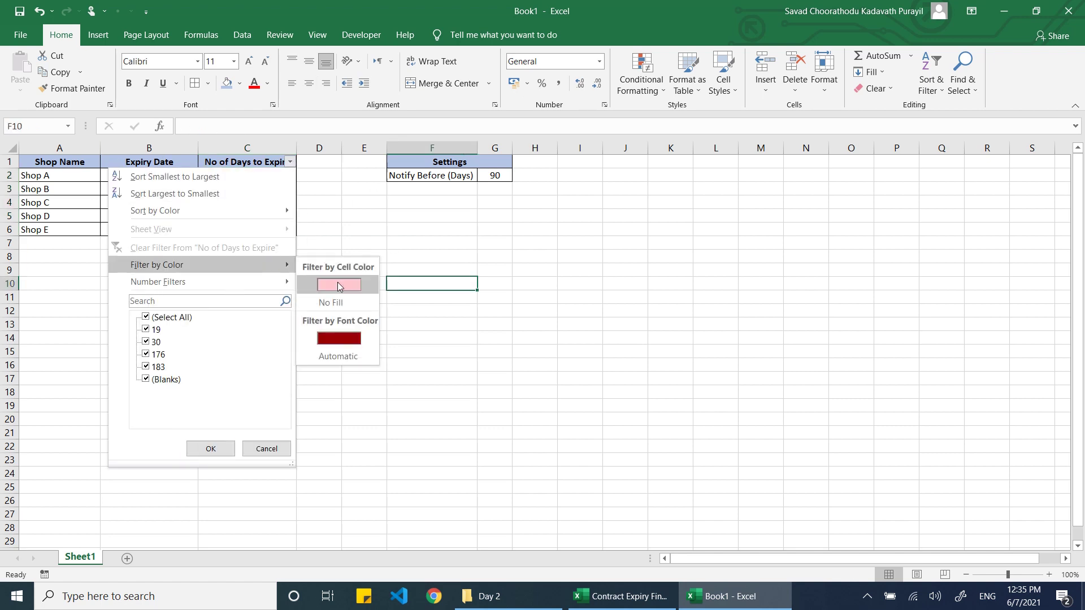
pyautogui.click(316, 283)
pyautogui.click(290, 162)
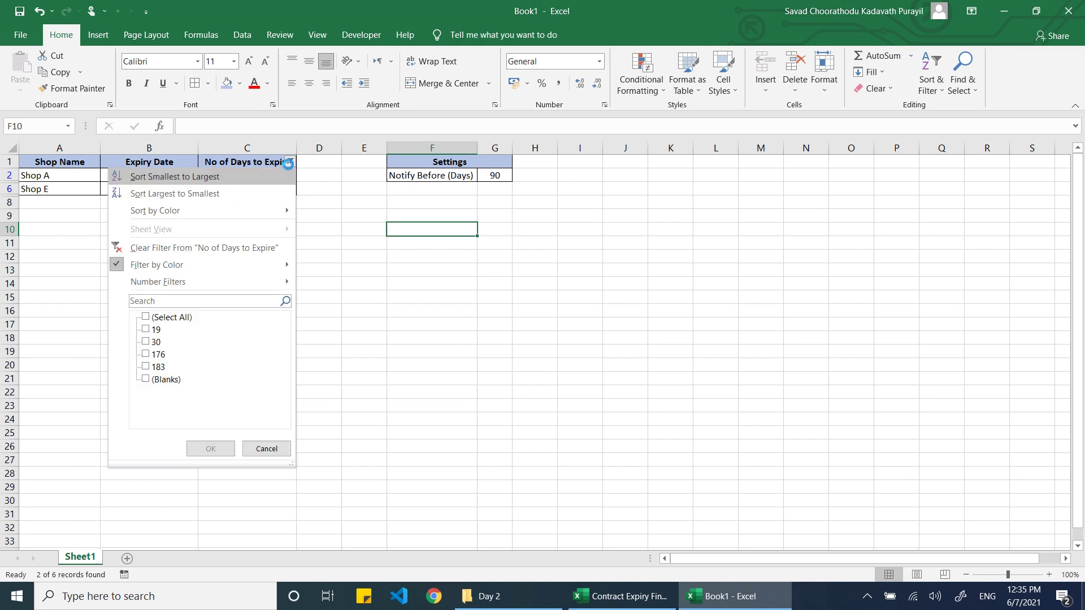
pyautogui.click(210, 449)
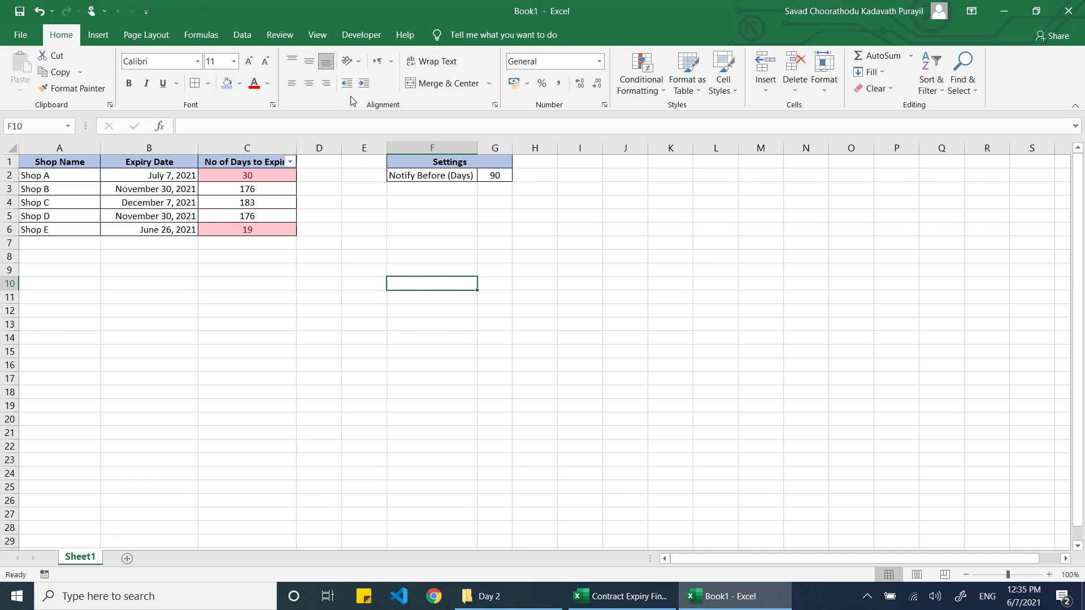
# - Insert a form control button below the Settings table and create a new Button1_Click macro for it
pyautogui.click(361, 34)
pyautogui.click(305, 84)
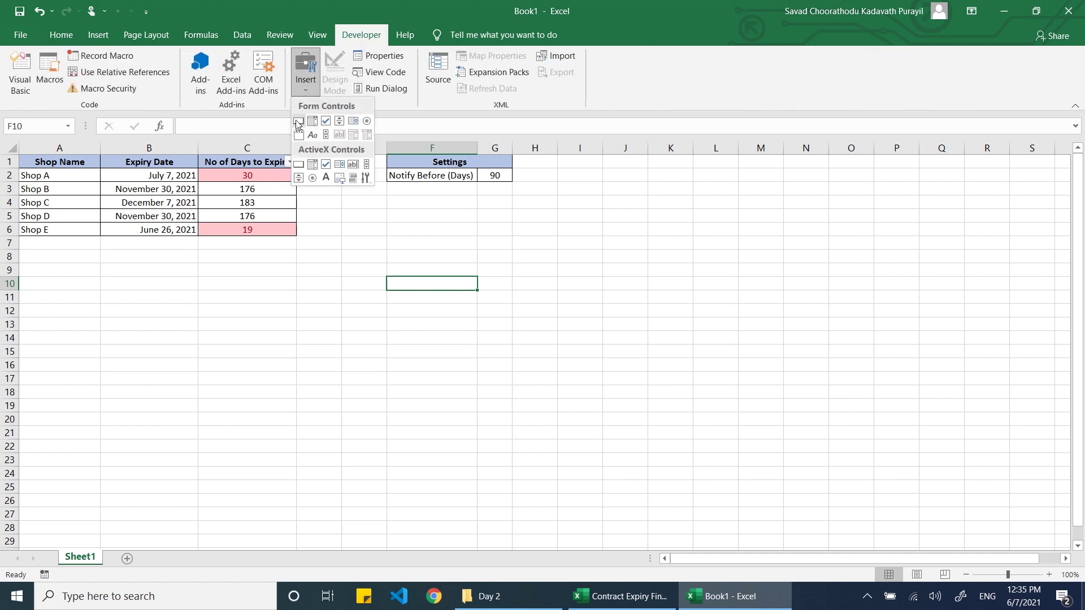
pyautogui.click(299, 121)
pyautogui.moveTo(411, 196); pyautogui.dragTo(504, 225)
pyautogui.click(636, 227)
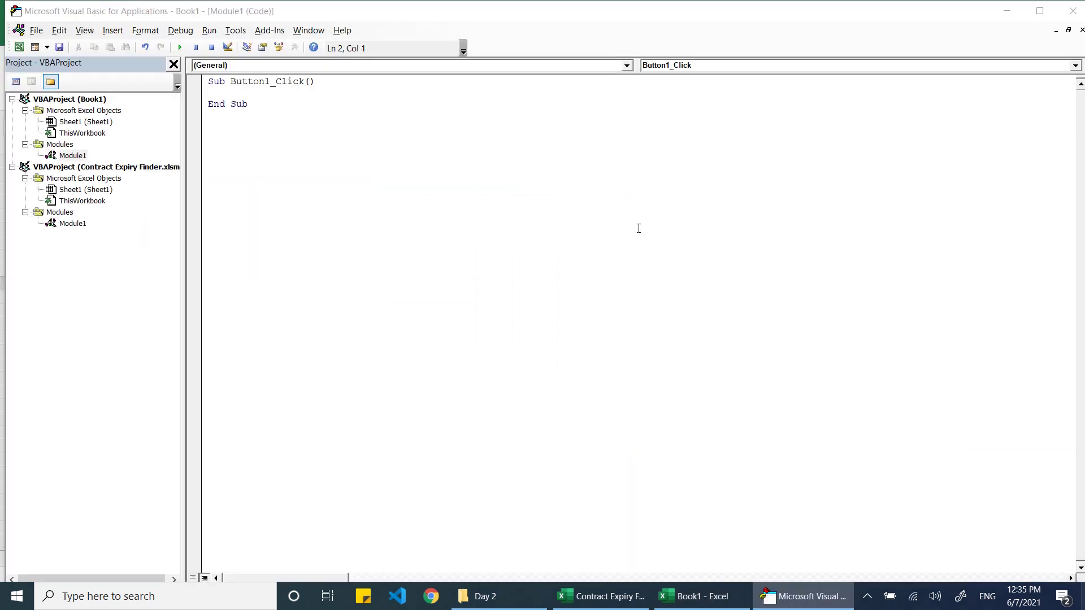
pyautogui.hotkey('alt', 'F11')
pyautogui.moveTo(265, 188); pyautogui.dragTo(266, 327)
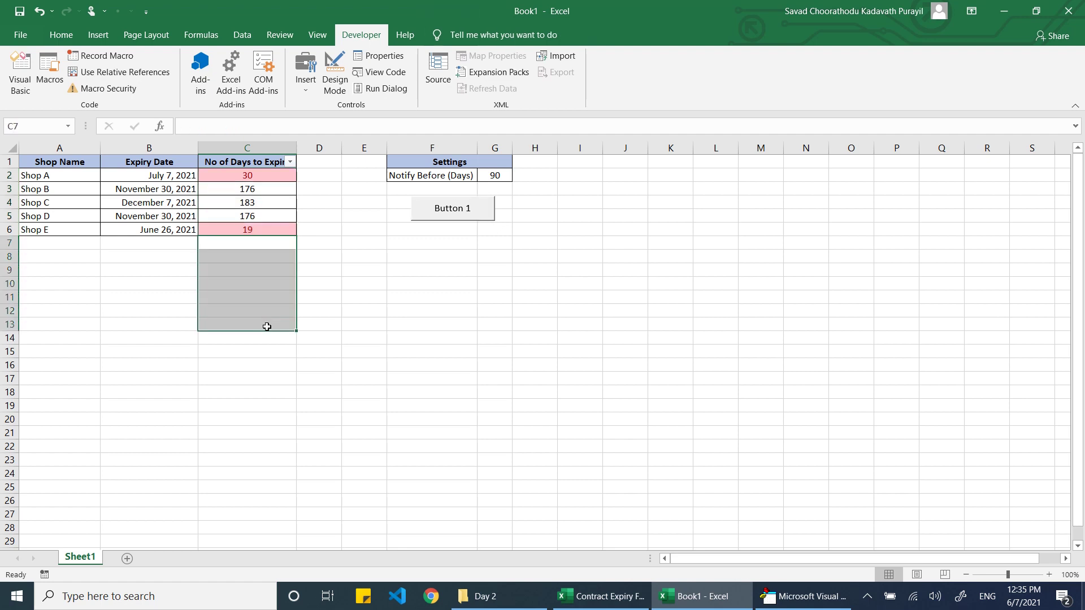
pyautogui.moveTo(260, 366); pyautogui.dragTo(253, 460)
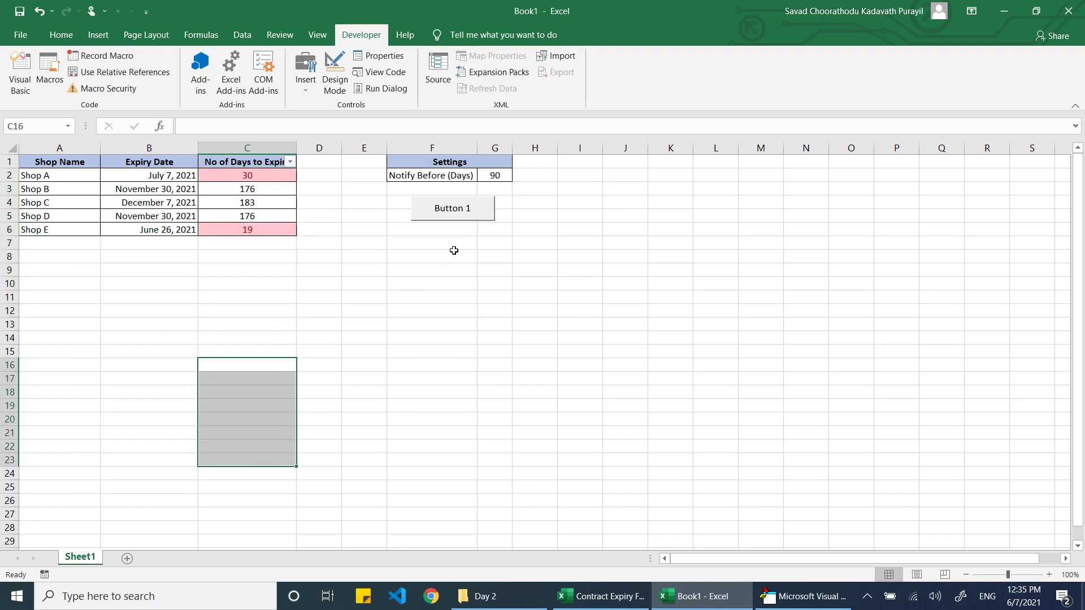
pyautogui.moveTo(262, 175); pyautogui.dragTo(72, 232)
pyautogui.hotkey('alt', 'F11')
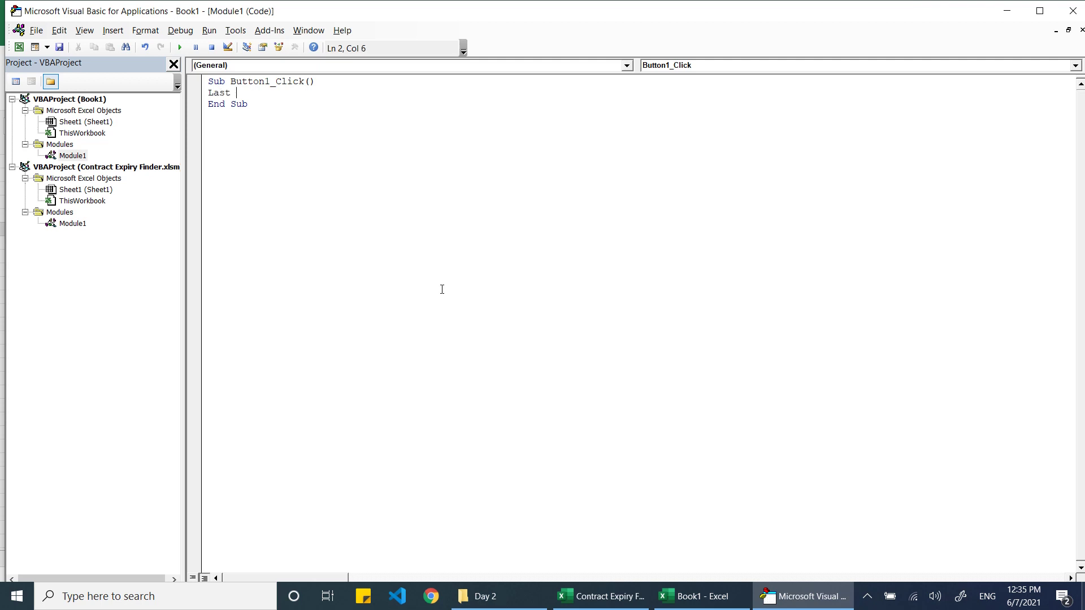
# - Begin the last-row statement in Button1_Click with LastRowUsed = sheet1.Cells(sheet1.Rows.Count,"A").end
pyautogui.write('LastRowUsed = sheet1.cells')
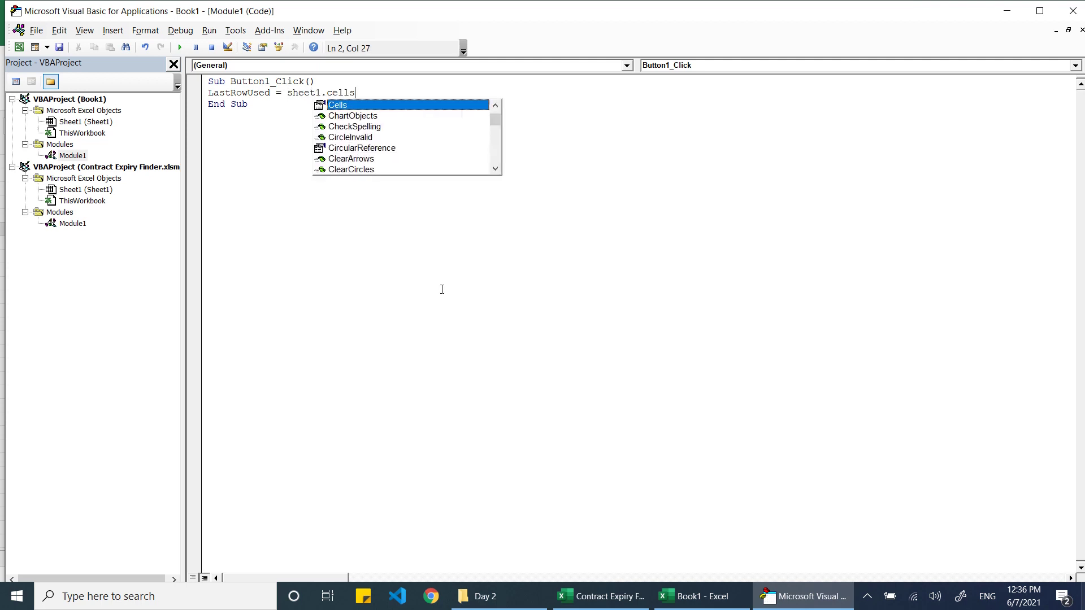
pyautogui.write('(')
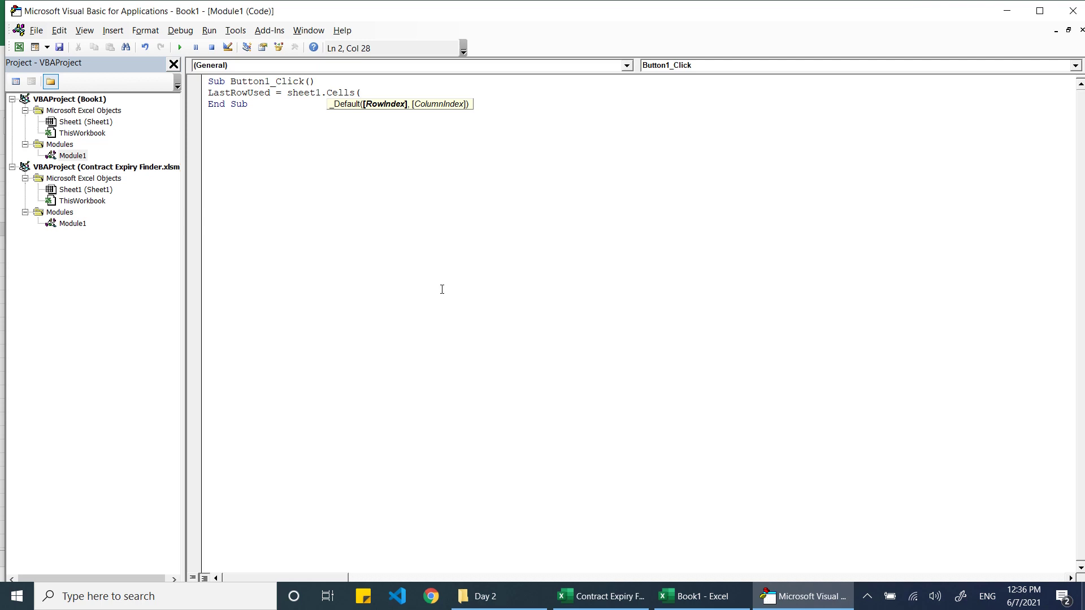
pyautogui.write('sheet1.')
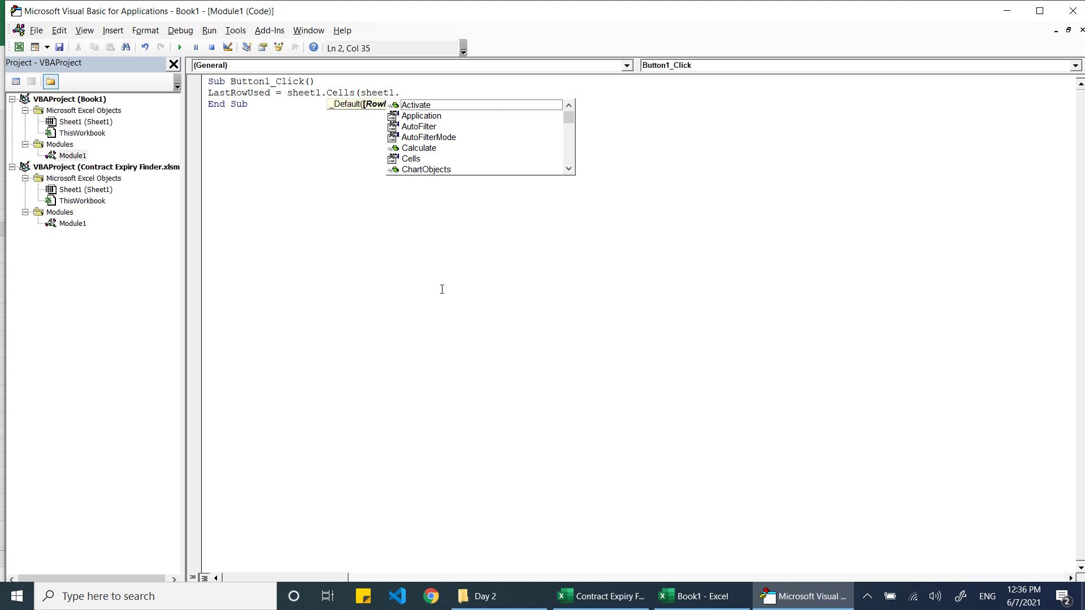
pyautogui.write('rows')
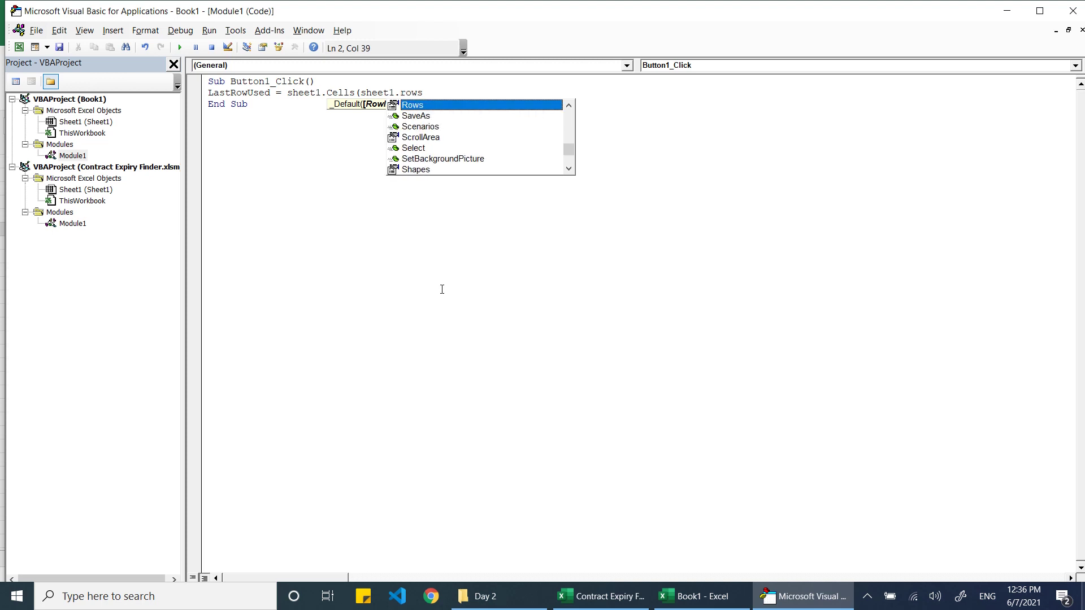
pyautogui.write('.coun')
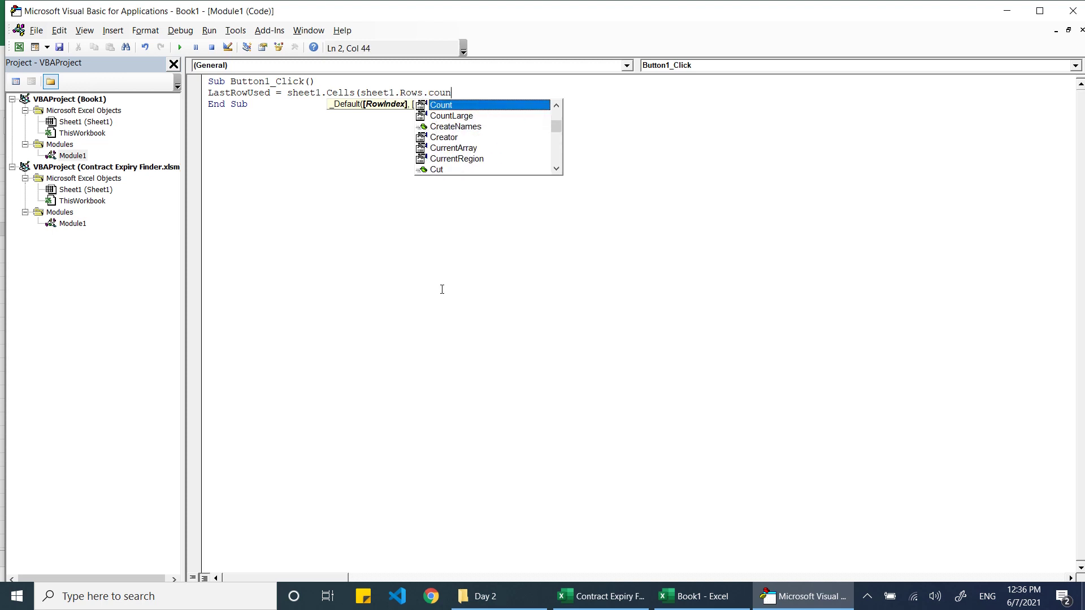
pyautogui.write('t,"A')
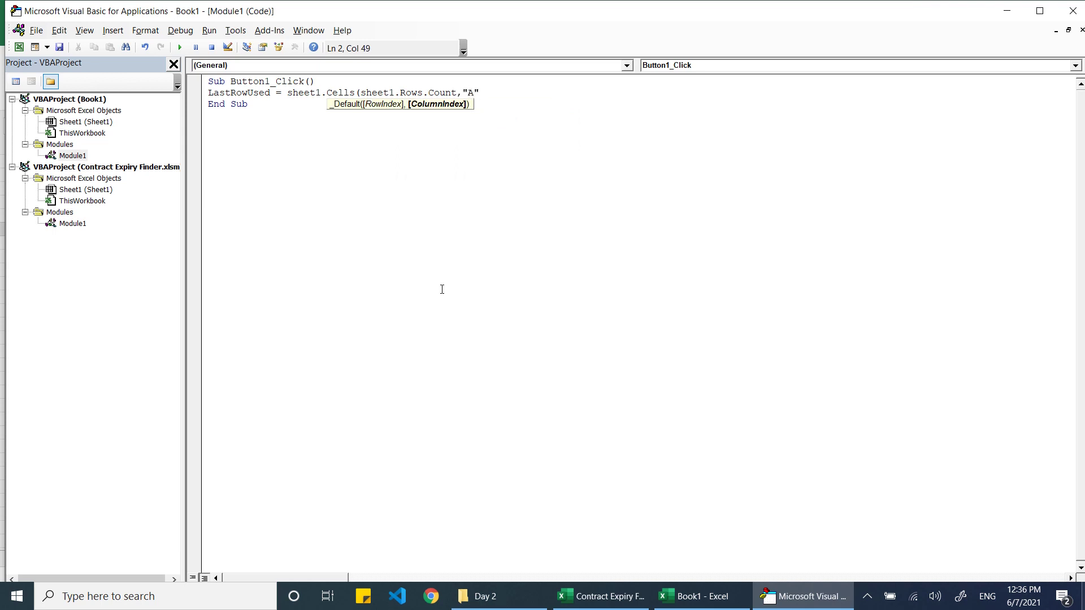
pyautogui.write('").end')
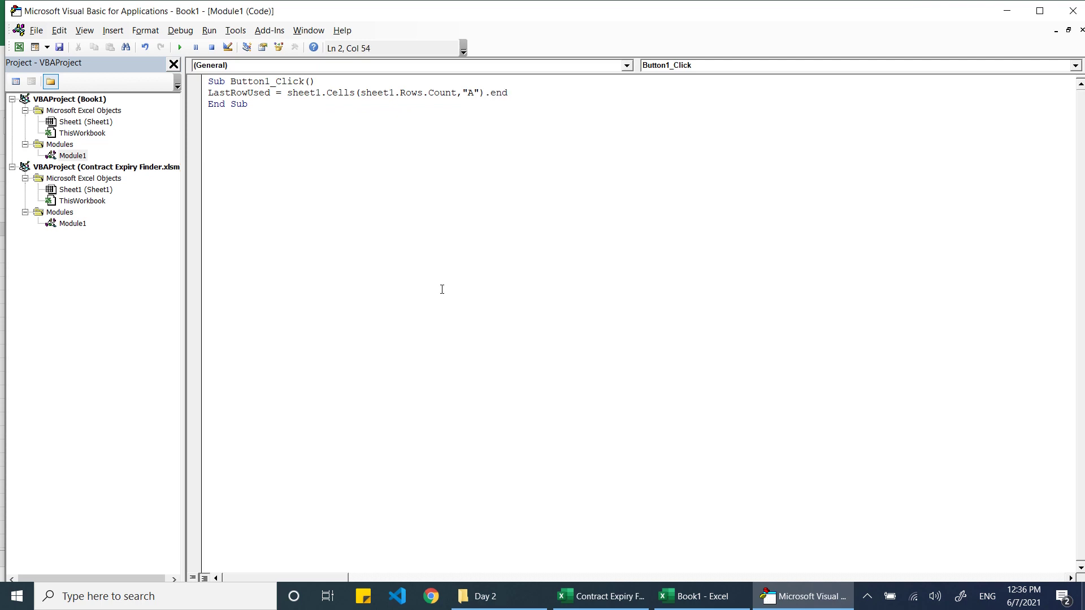
pyautogui.hotkey('alt', 'F11')
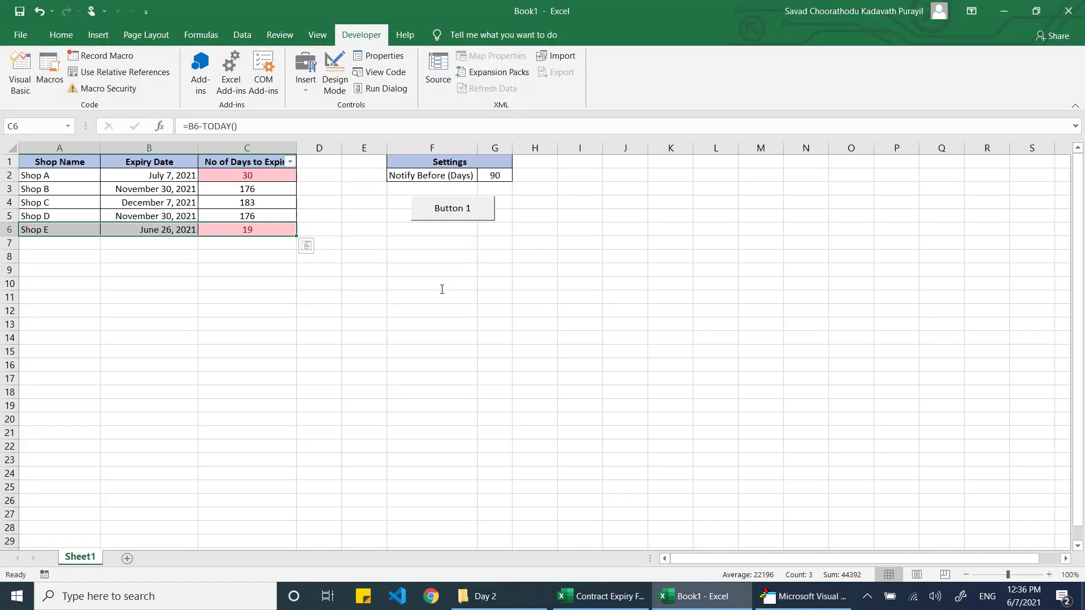
pyautogui.hotkey('alt', 'F11')
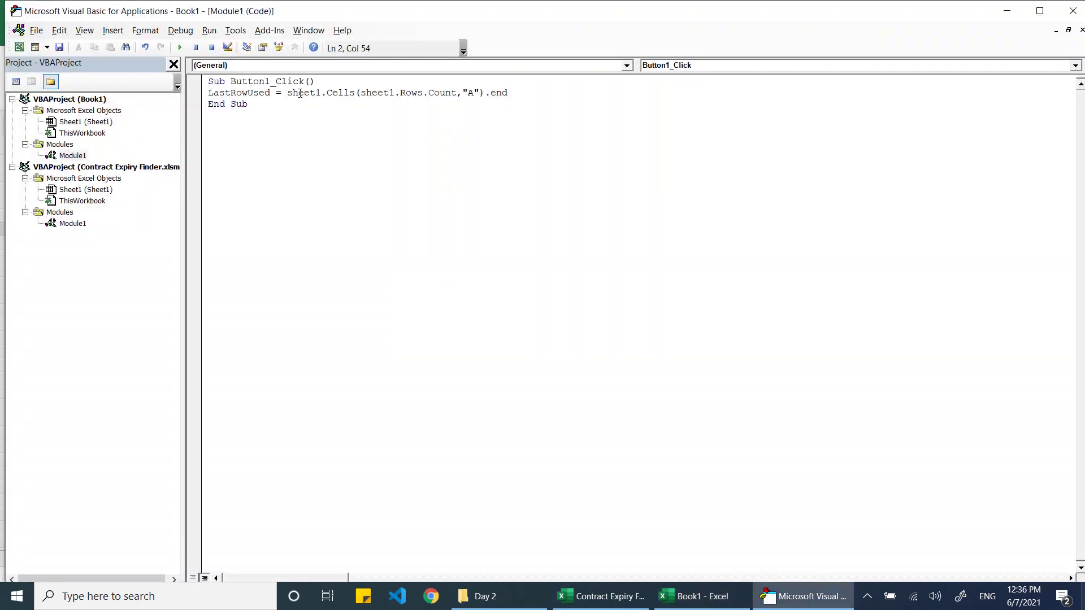
pyautogui.moveTo(362, 92); pyautogui.dragTo(418, 95)
pyautogui.hotkey('alt', 'F11')
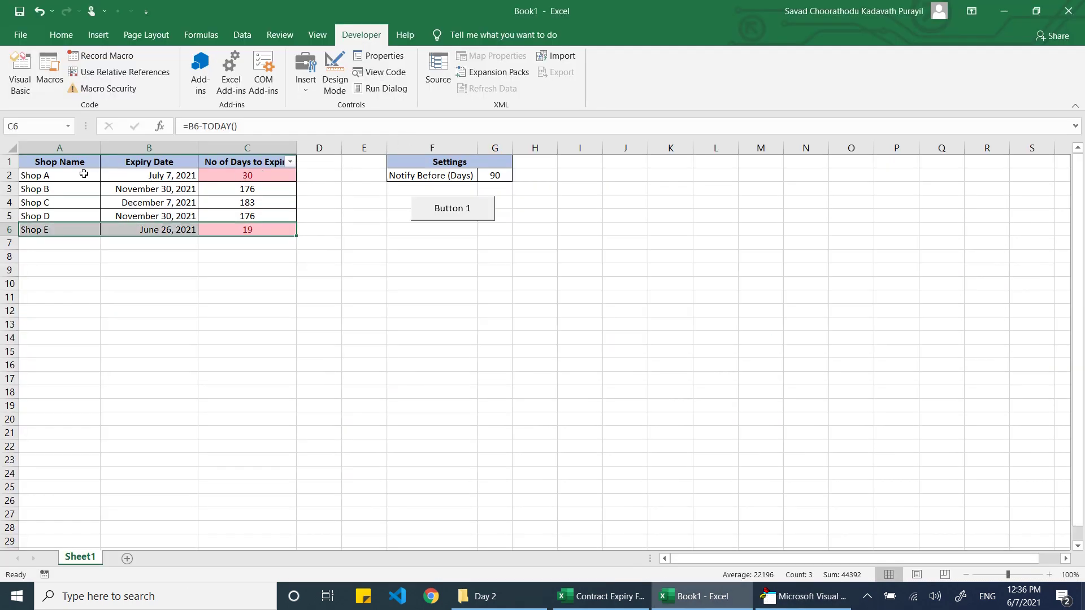
# - Examine column A against the last-row code and select the last shop entry in A6
pyautogui.click(62, 148)
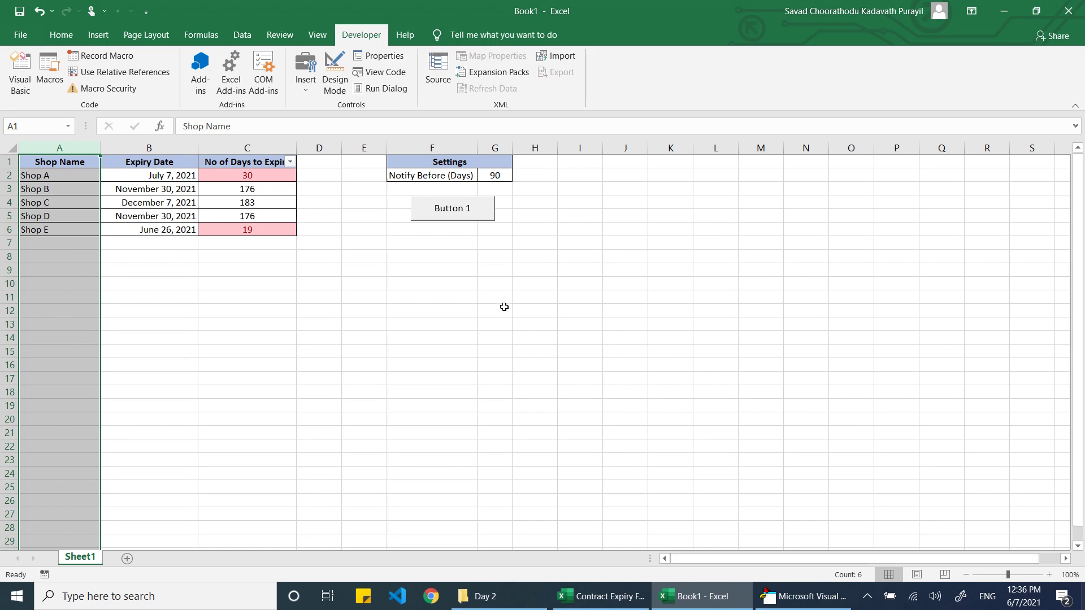
pyautogui.hotkey('alt', 'Tab')
pyautogui.hotkey('alt', 'Tab')
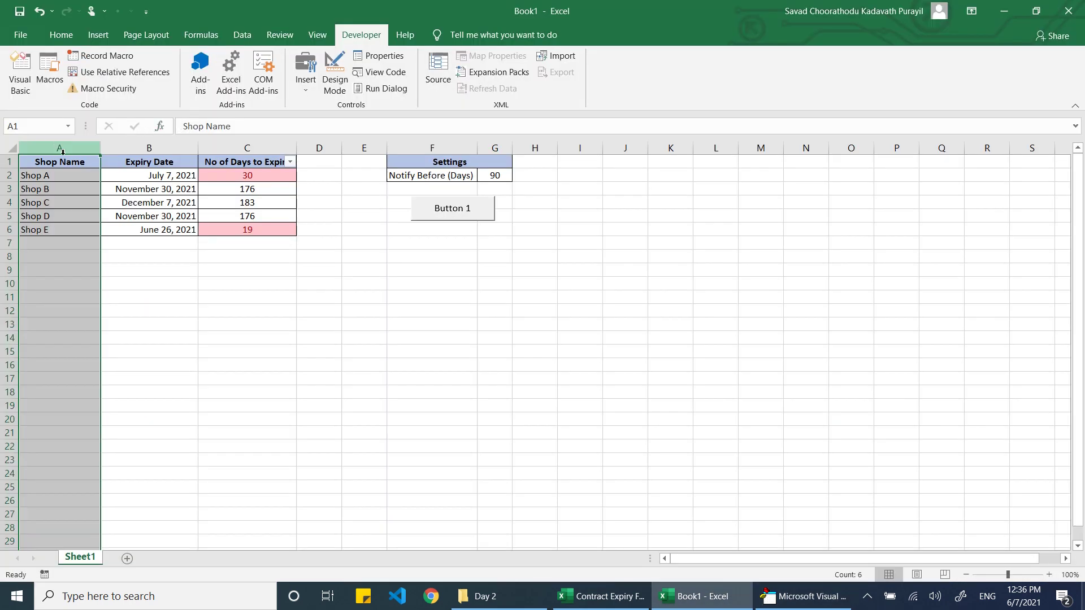
pyautogui.hotkey('alt', 'Tab')
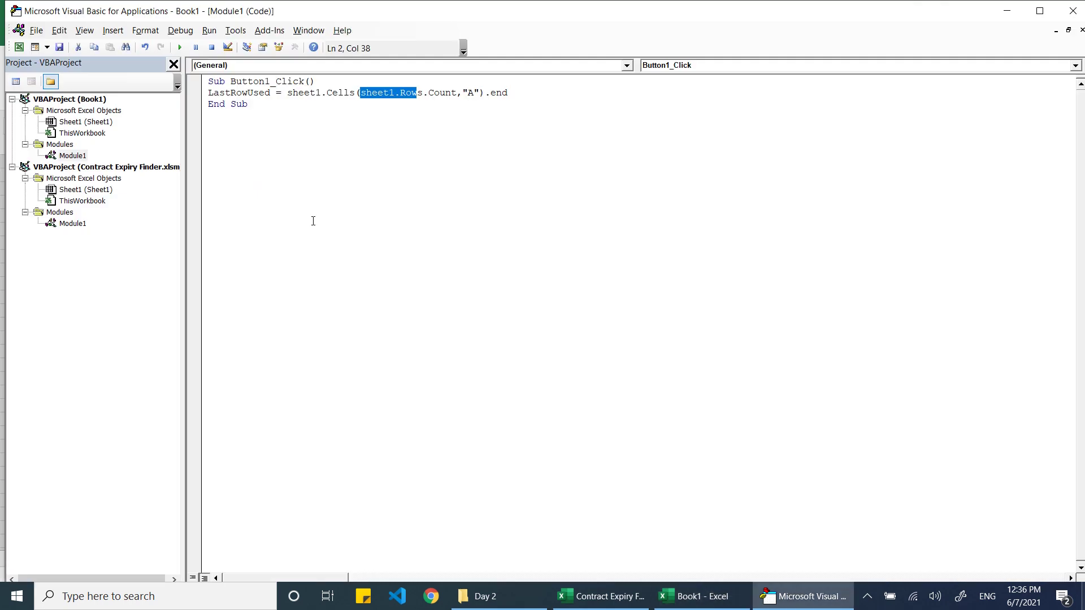
pyautogui.hotkey('alt', 'Tab')
pyautogui.hotkey('alt', 'Tab')
pyautogui.hotkey('alt', 'Tab')
pyautogui.click(68, 229)
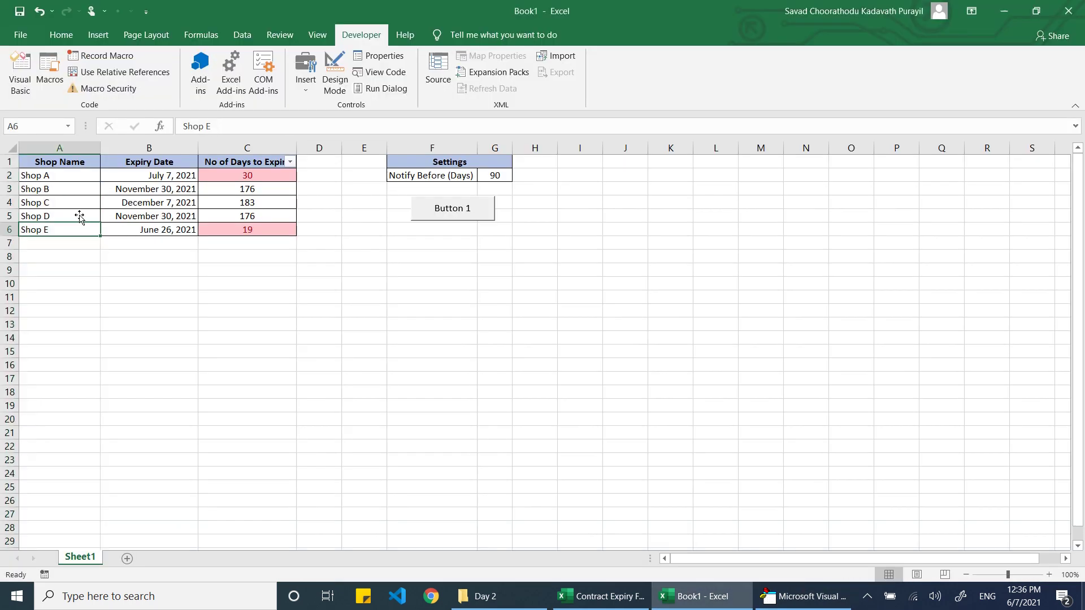
# - Complete the LastRowUsed statement with (xlUp).Row and select the Shop Name entries upward from A6
pyautogui.hotkey('alt', 'Tab')
pyautogui.click(518, 95)
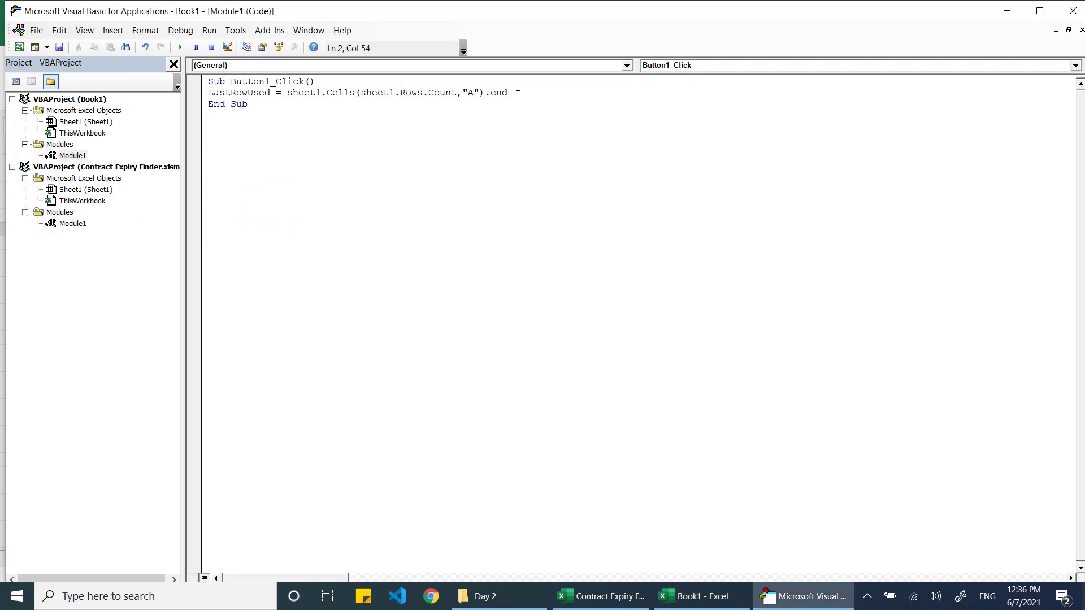
pyautogui.write('(xlup).Row')
pyautogui.press('Return')
pyautogui.hotkey('alt', 'F11')
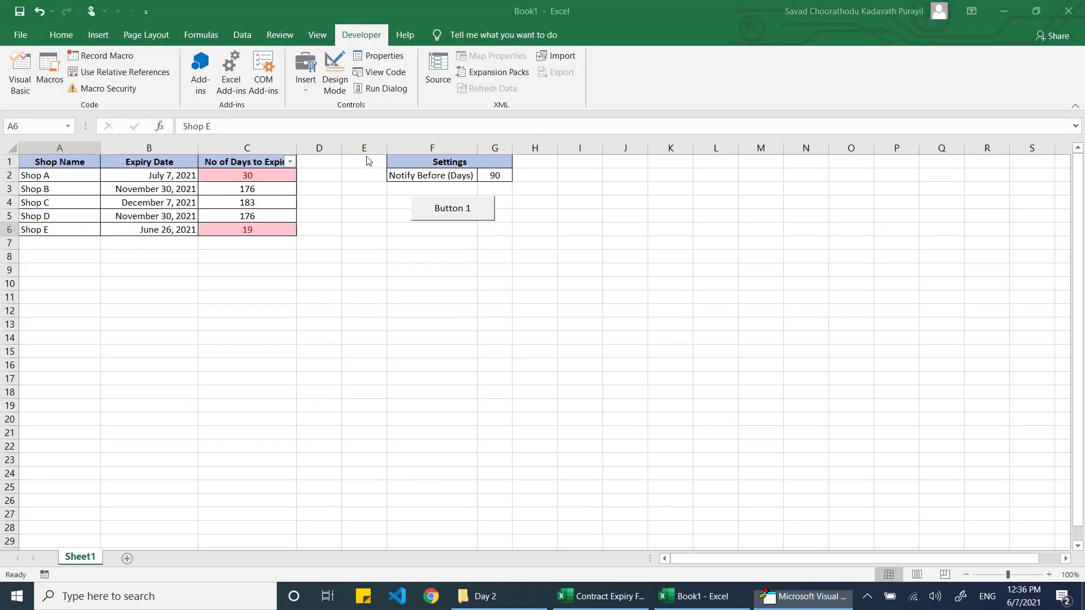
pyautogui.hotkey('alt', 'F11')
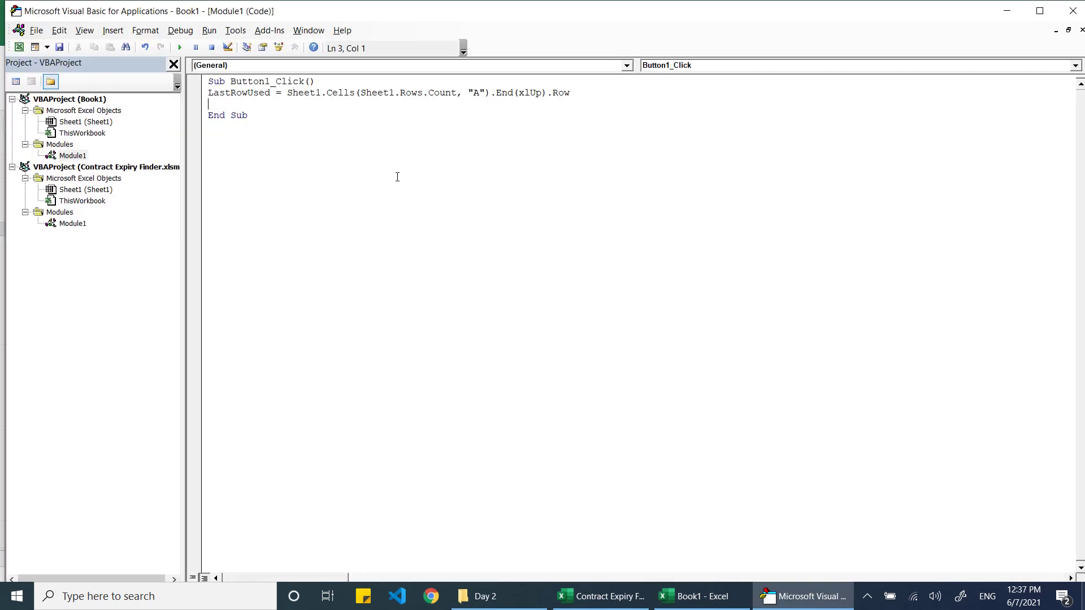
pyautogui.hotkey('alt', 'F11')
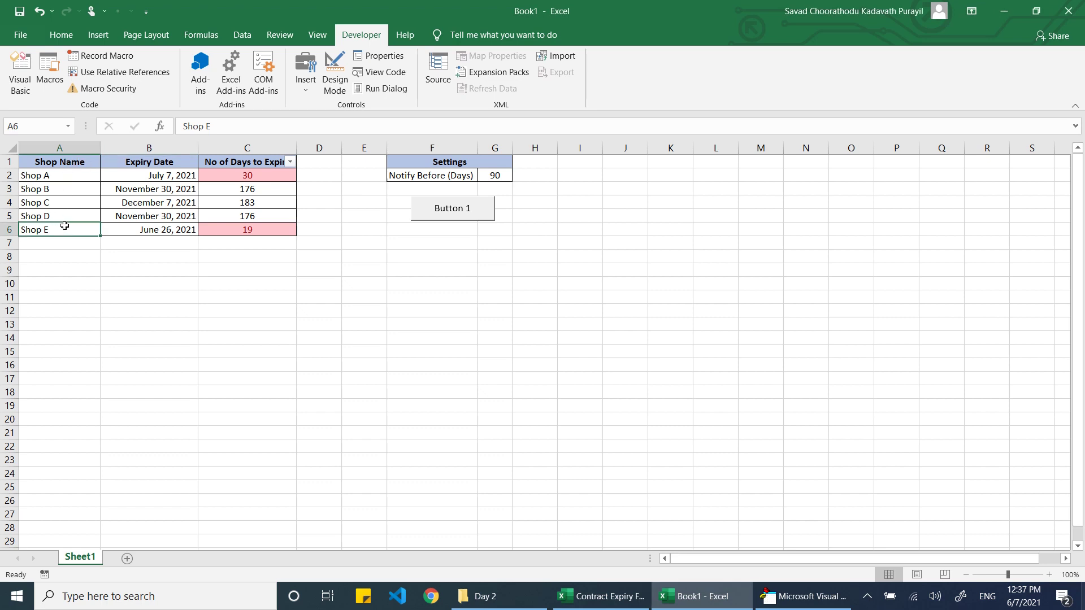
pyautogui.hotkey('ctrl', 'shift', 'Up')
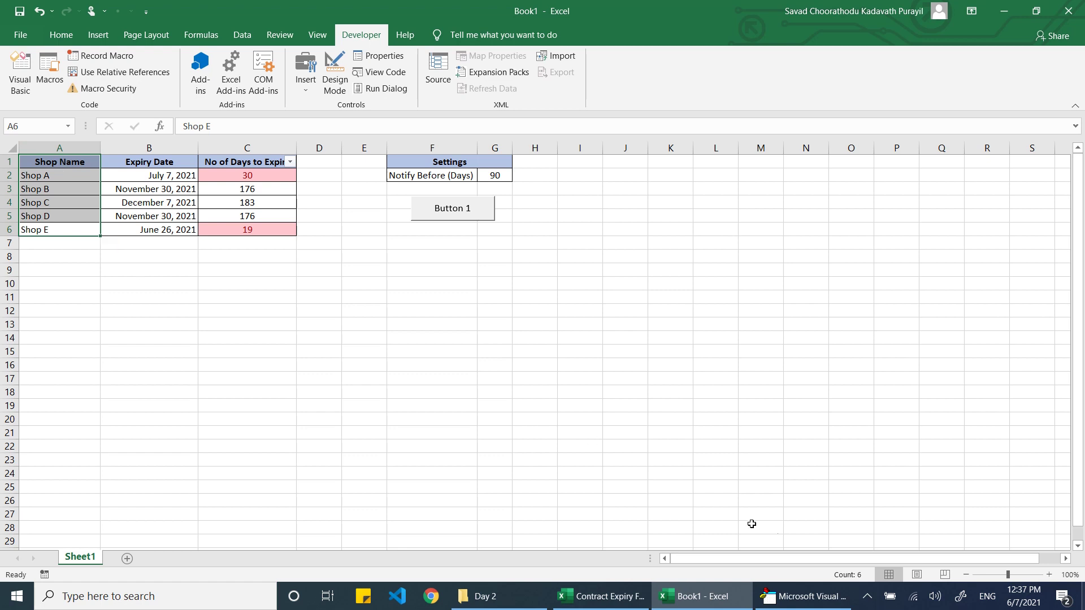
# - Add the line MsgBox LastRowUsed to Button1_Click and run the macro from Button 1
pyautogui.hotkey('alt', 'F11')
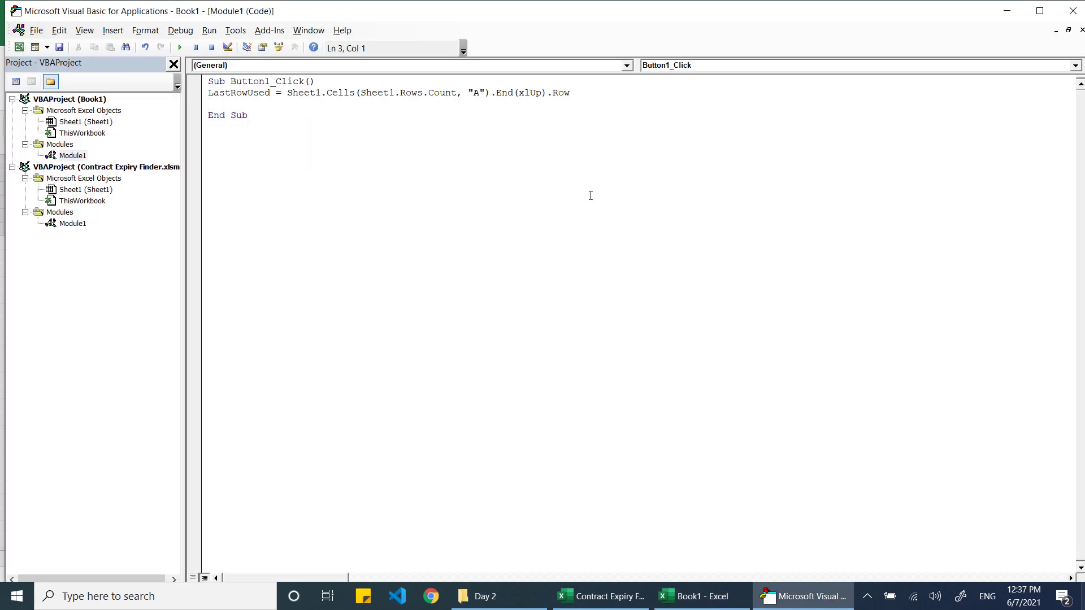
pyautogui.write('msgbox l')
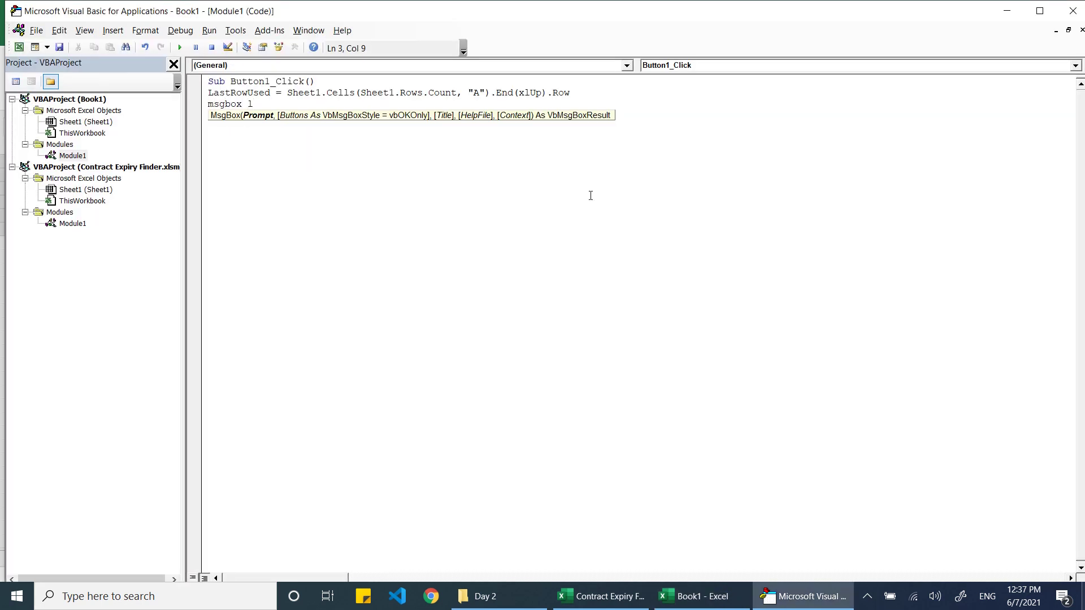
pyautogui.doubleClick(239, 92)
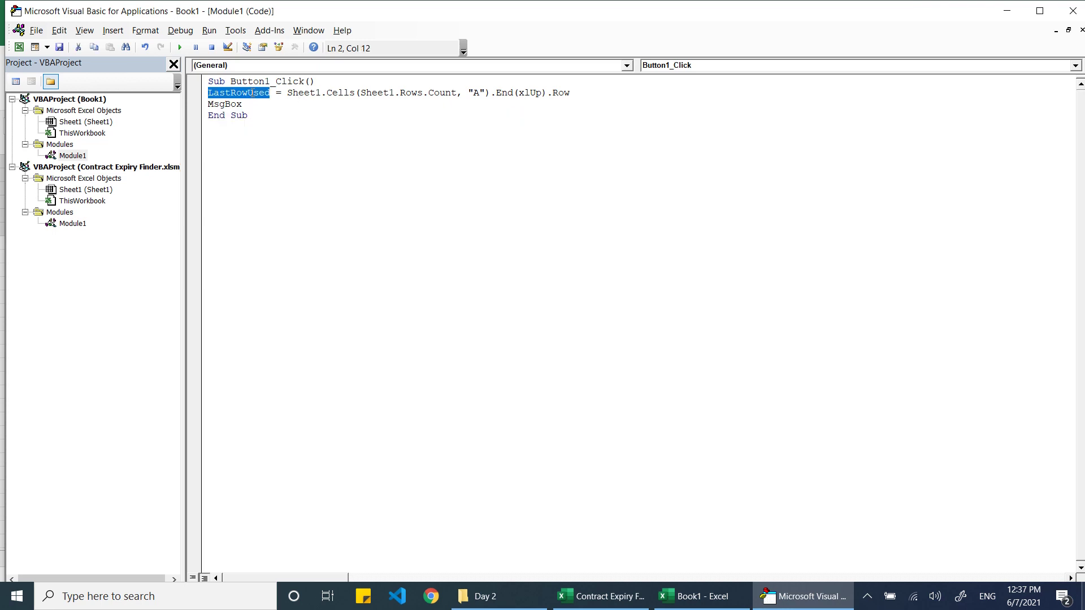
pyautogui.hotkey('ctrl', 'c')
pyautogui.press('Down')
pyautogui.hotkey('ctrl', 'v')
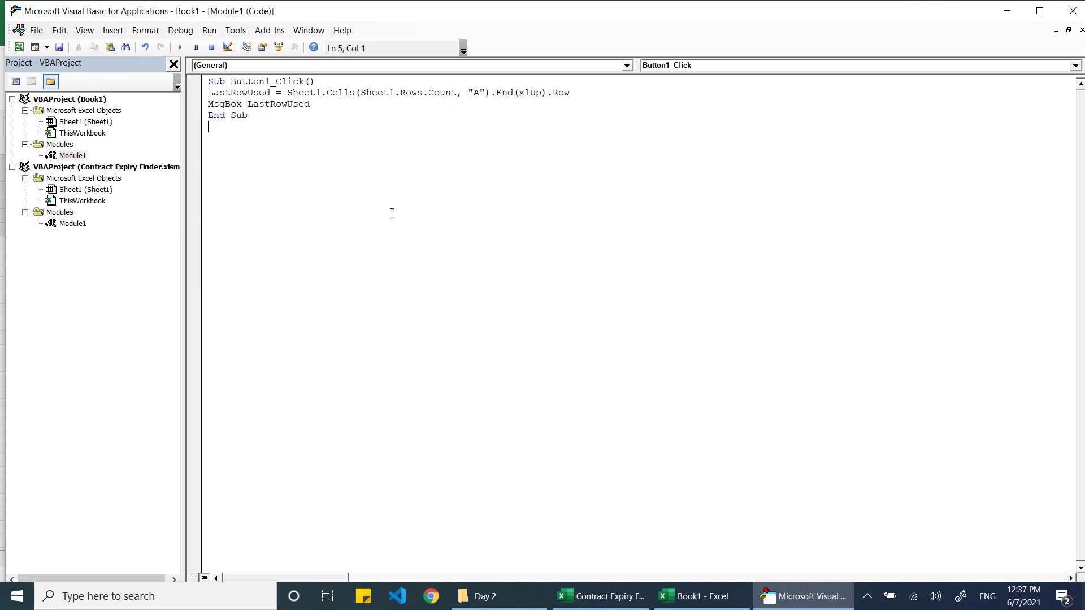
pyautogui.hotkey('alt', 'F11')
pyautogui.click(453, 209)
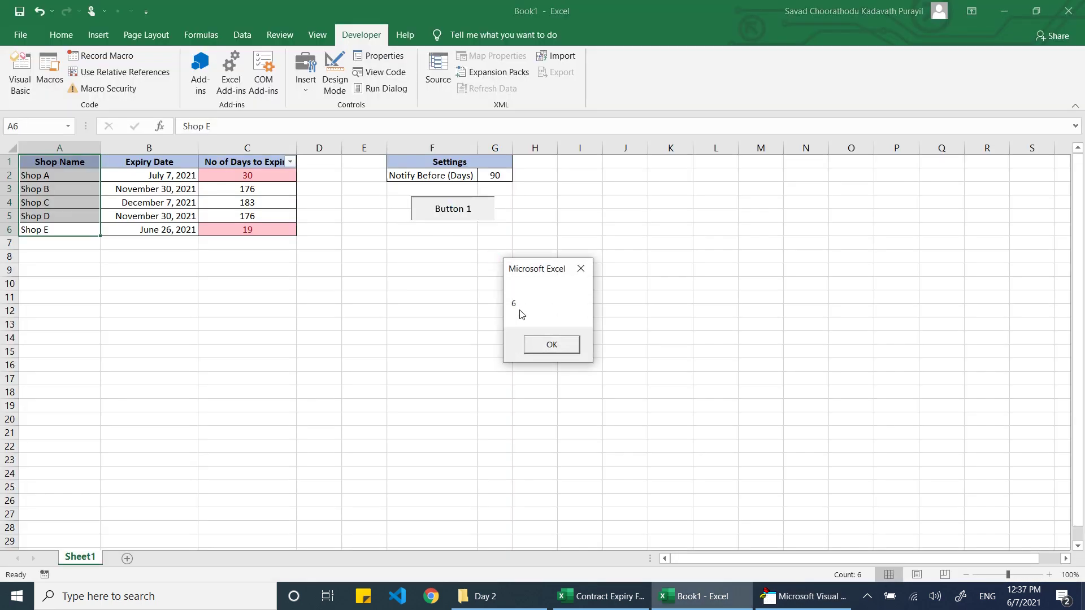
pyautogui.click(546, 349)
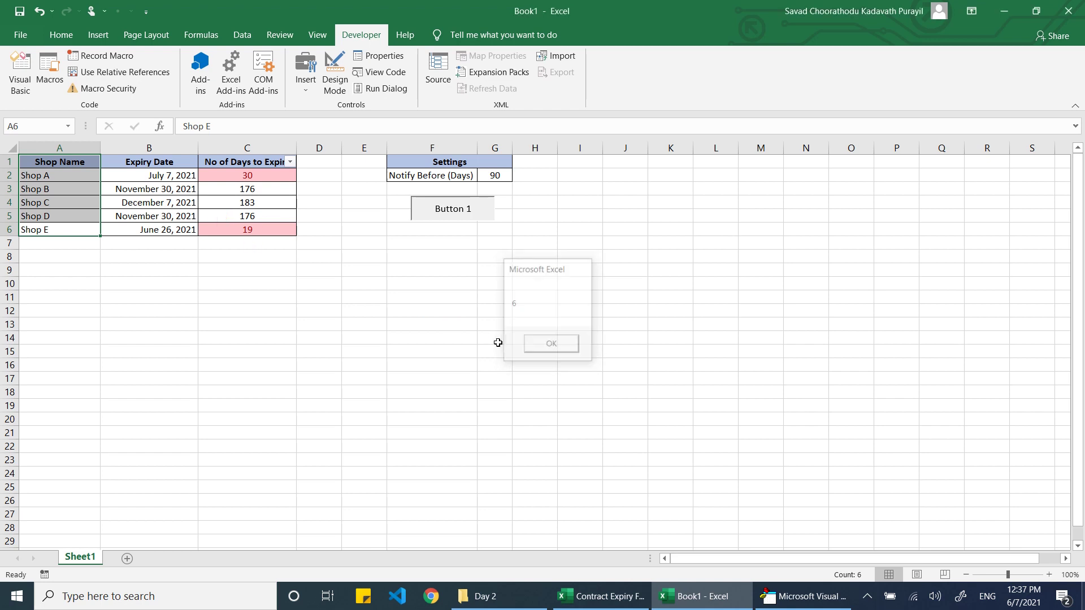
# - Test Button 1 again with Shop E copied into A7, and clear the copied entry
pyautogui.click(72, 229)
pyautogui.hotkey('ctrl', 'c')
pyautogui.press('Down')
pyautogui.hotkey('ctrl', 'v')
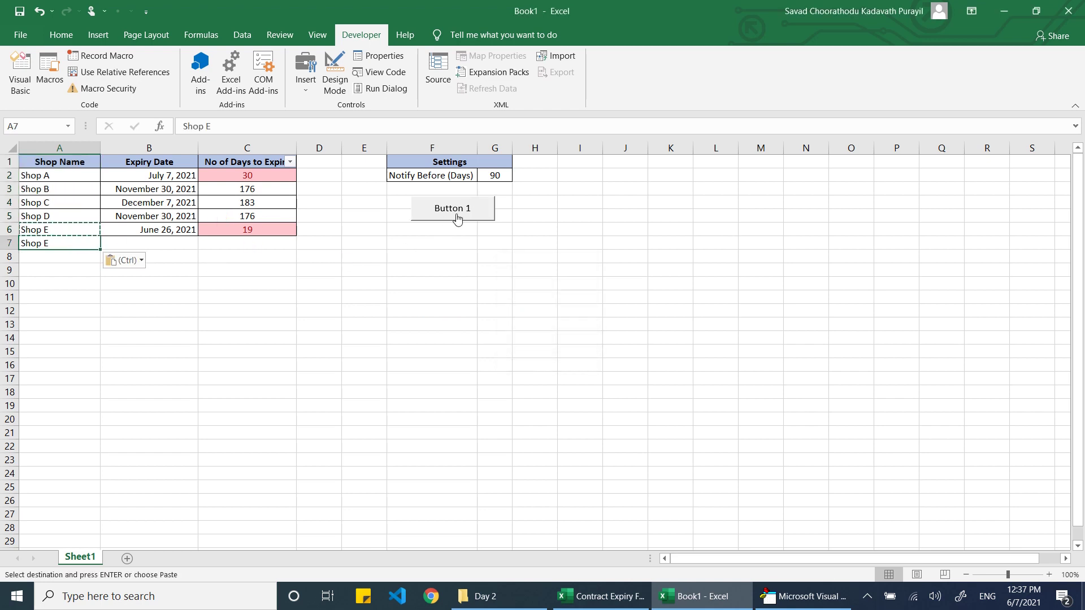
pyautogui.click(455, 211)
pyautogui.click(551, 344)
pyautogui.press('Delete')
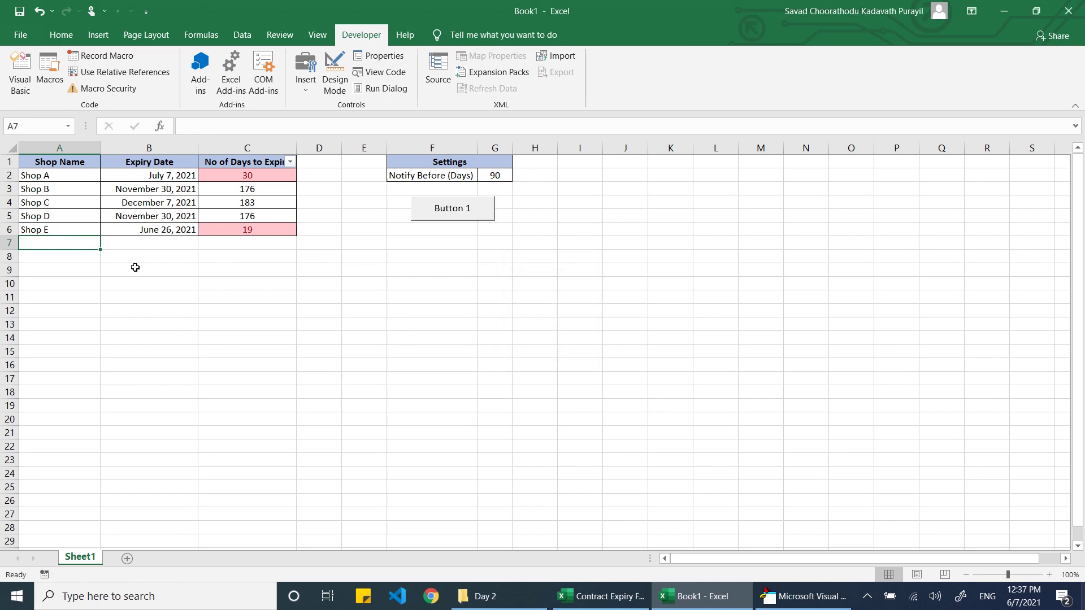
# - Delete the MsgBox LastRowUsed line from Button1_Click
pyautogui.hotkey('alt', 'F11')
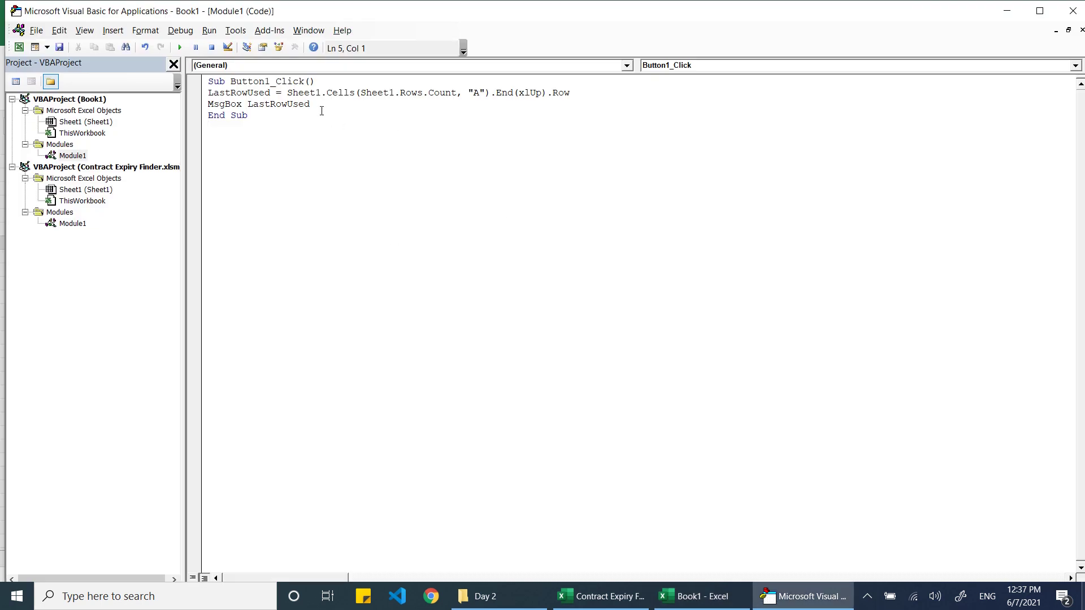
pyautogui.moveTo(316, 104); pyautogui.dragTo(219, 104)
pyautogui.press('Delete')
# - Start a loop with For i = 1 To LastRowUsed below the last-row statement, and check the shop rows in A2:A6
pyautogui.press('Return')
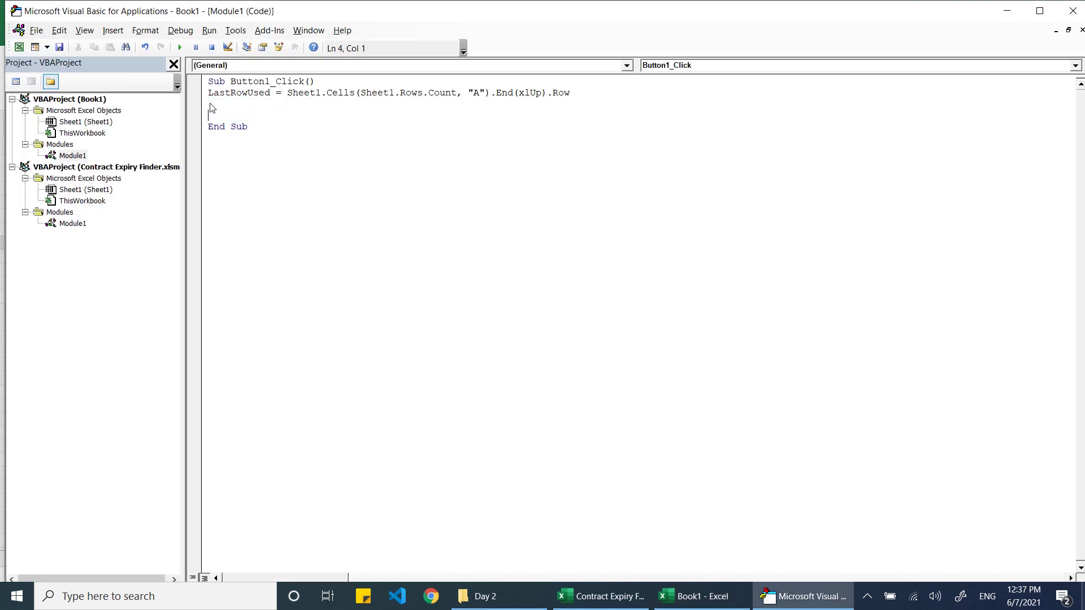
pyautogui.write('for i = 1 to La')
pyautogui.press('BackSpace')
pyautogui.press('BackSpace')
pyautogui.write('Laa')
pyautogui.press('BackSpace')
pyautogui.write('stRowUsed')
pyautogui.press('Return')
pyautogui.hotkey('alt', 'F11')
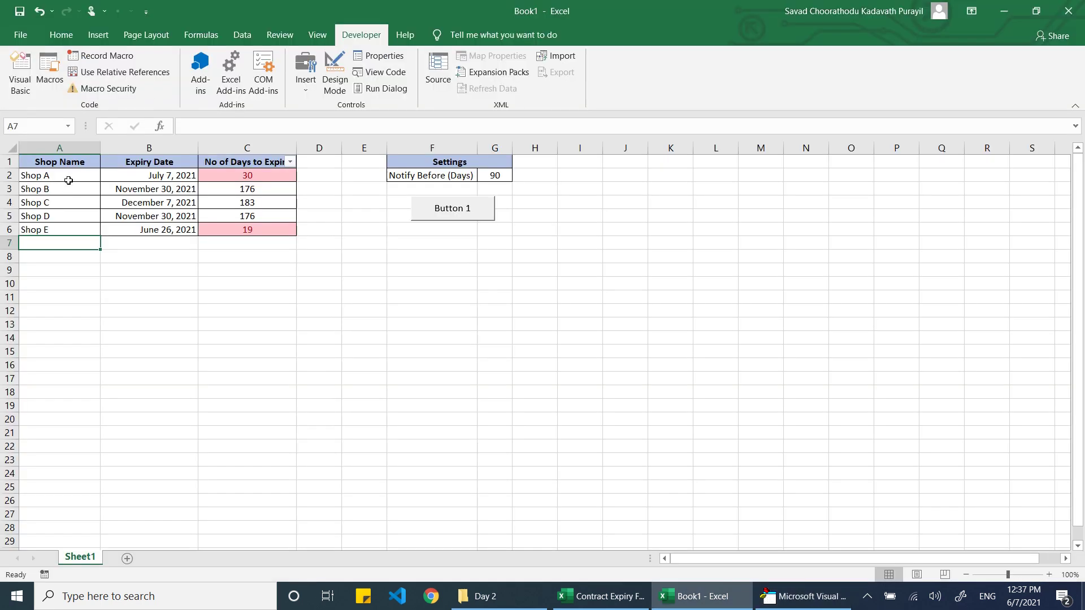
pyautogui.moveTo(69, 181); pyautogui.dragTo(69, 227)
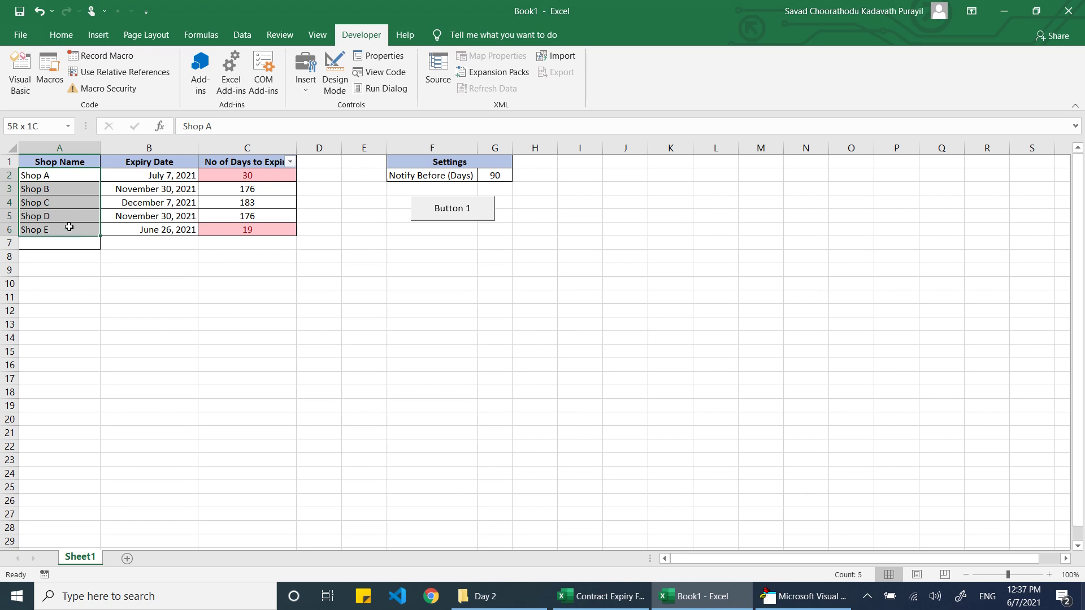
pyautogui.hotkey('alt', 'F11')
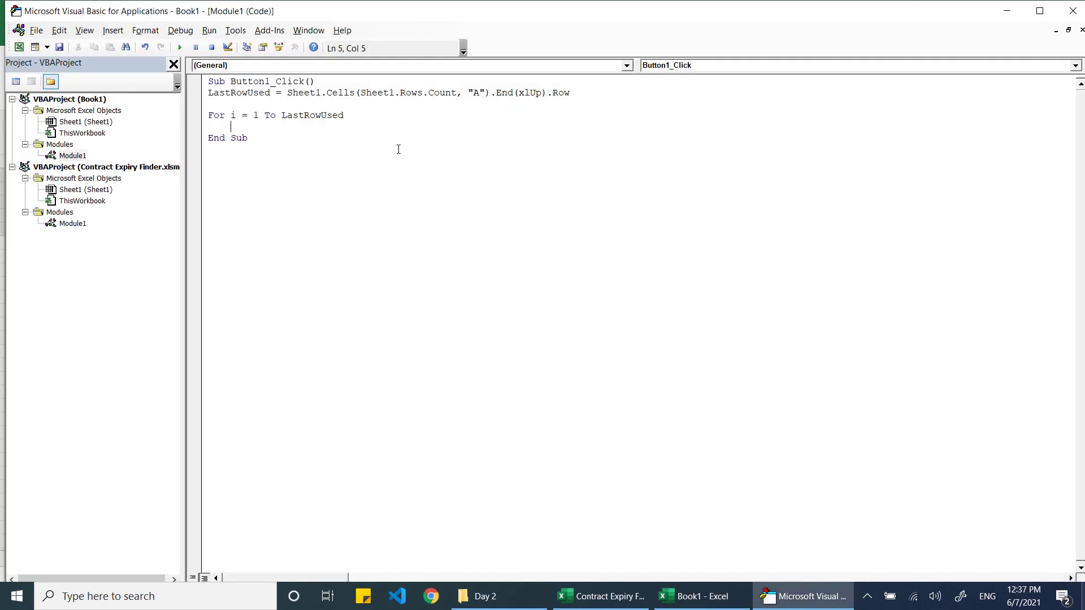
# - Declare Dim Exp As String at the start of Button1_Click
pyautogui.click(318, 80)
pyautogui.press('Return')
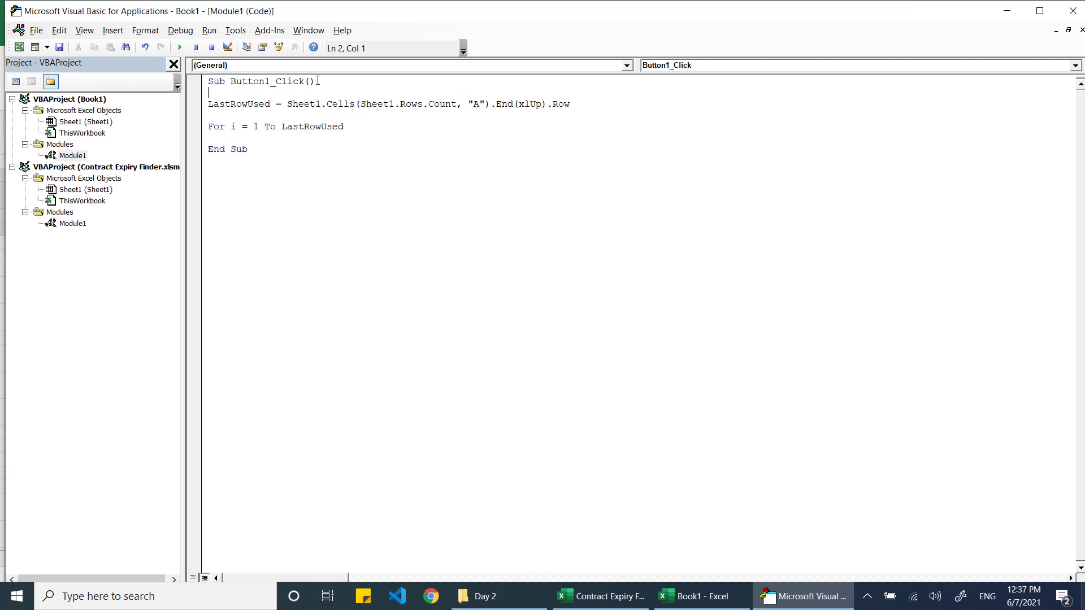
pyautogui.write('Exp')
pyautogui.press('Home')
pyautogui.write('dim  as string')
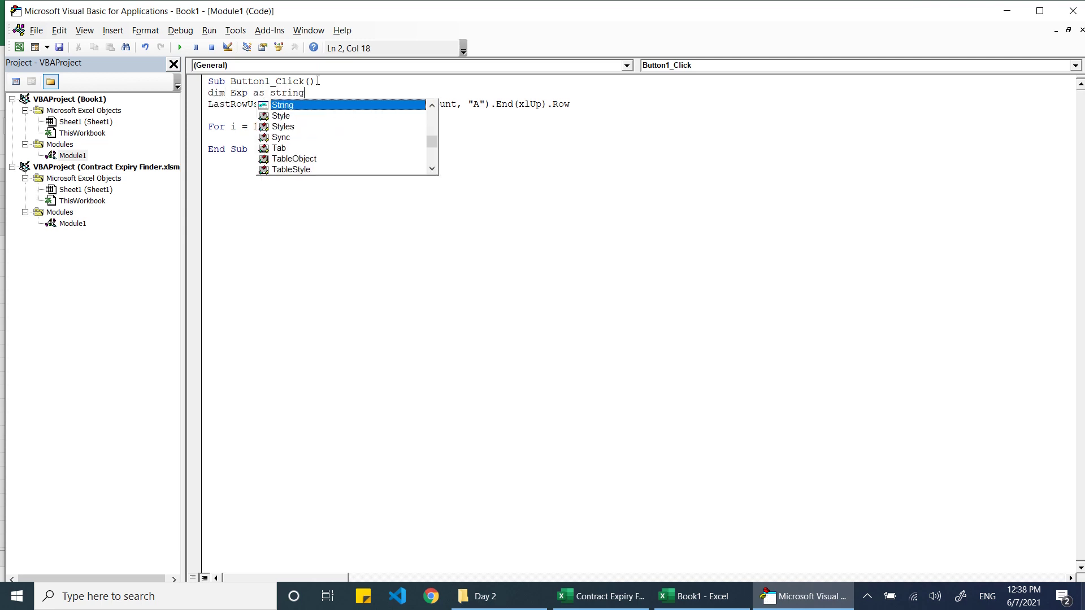
pyautogui.press('Return')
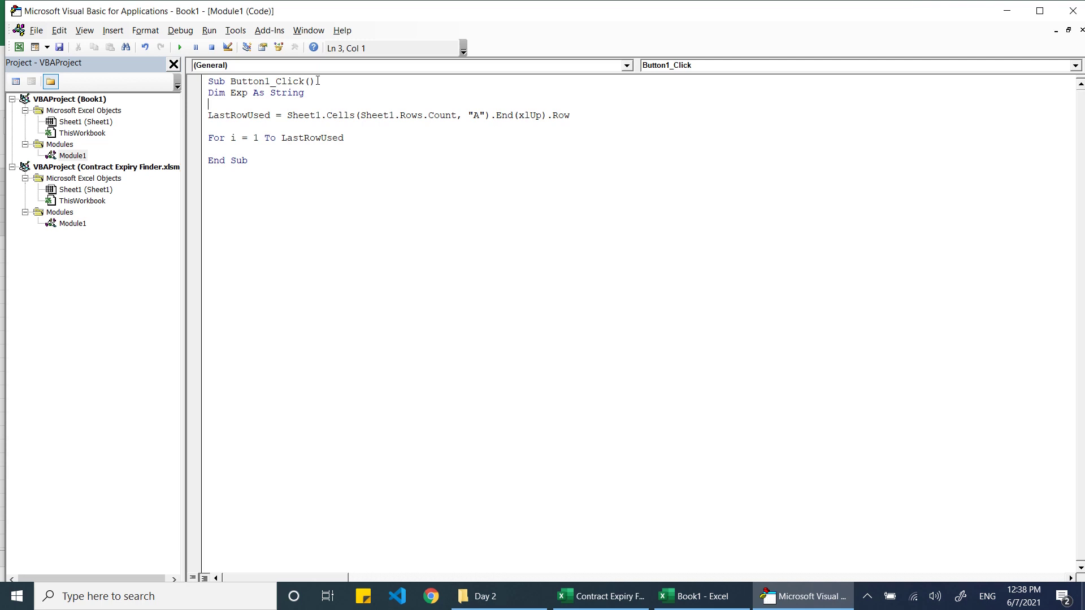
# - Examine the days to expire in C2:C6 and the Notify Before (Days) value that the loop must compare
pyautogui.doubleClick(233, 95)
pyautogui.click(362, 145)
pyautogui.hotkey('alt', 'Tab')
pyautogui.hotkey('alt', 'Tab')
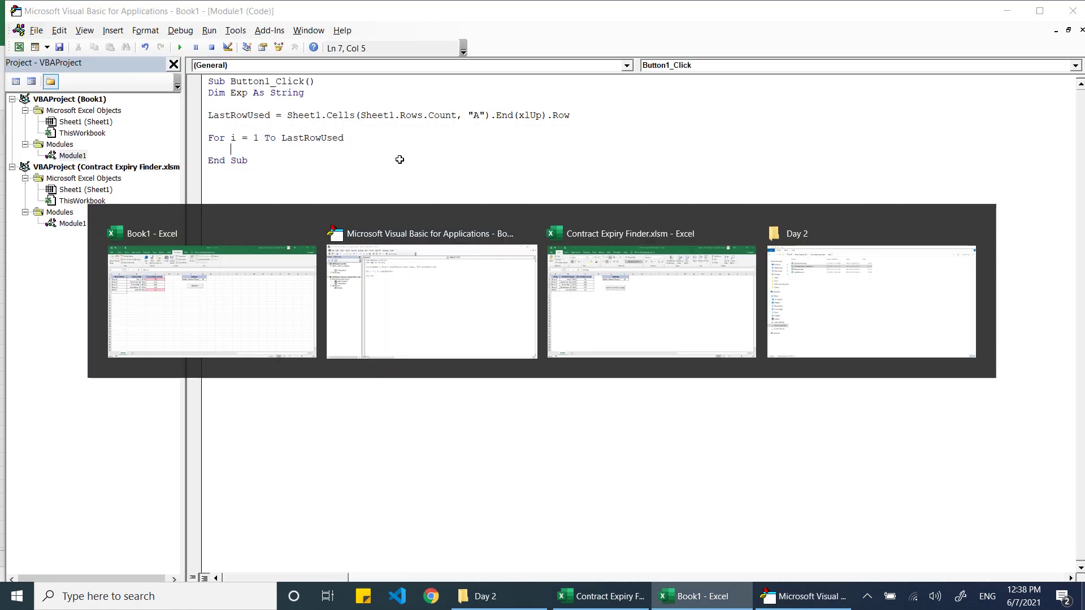
pyautogui.hotkey('alt', 'Tab')
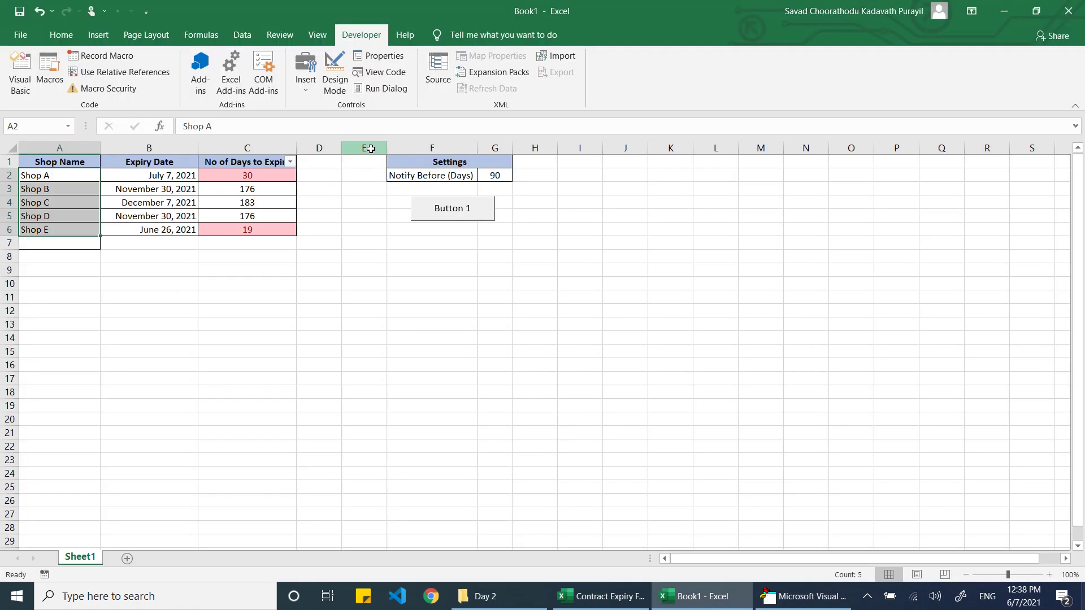
pyautogui.moveTo(277, 177); pyautogui.dragTo(271, 230)
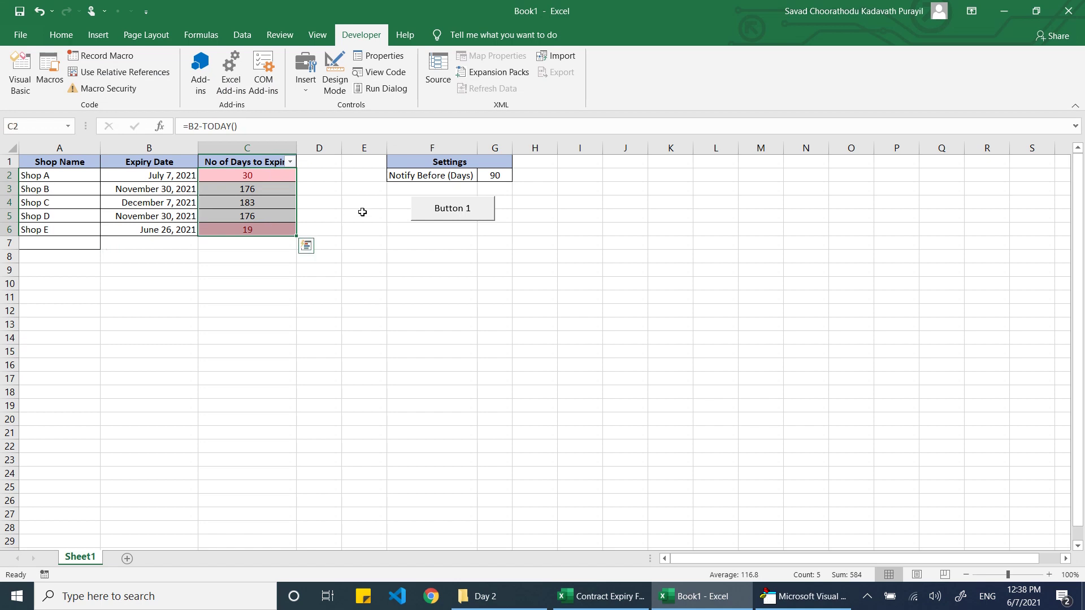
pyautogui.click(496, 176)
pyautogui.hotkey('alt', 'Tab')
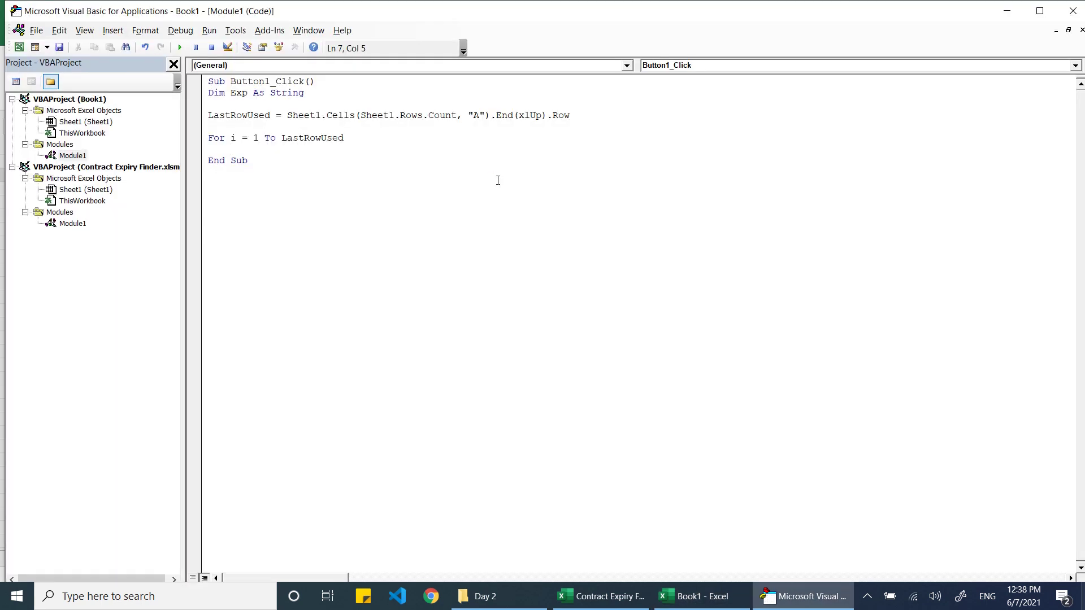
# - Begin an If condition inside the loop with cells(i,3), referring to the No of Days to Expire column
pyautogui.write('if cells(')
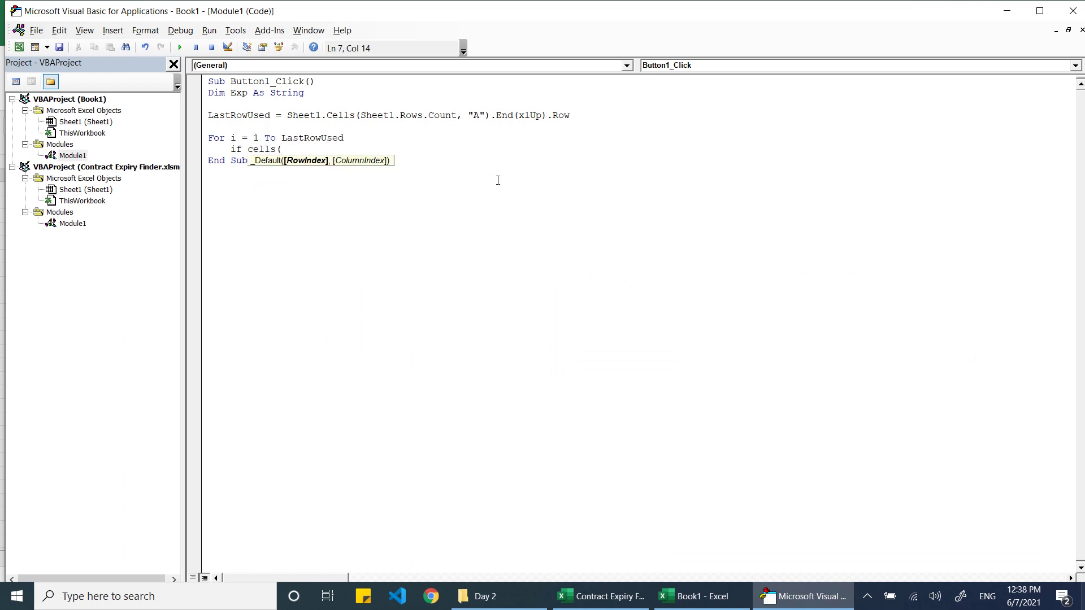
pyautogui.write('i,')
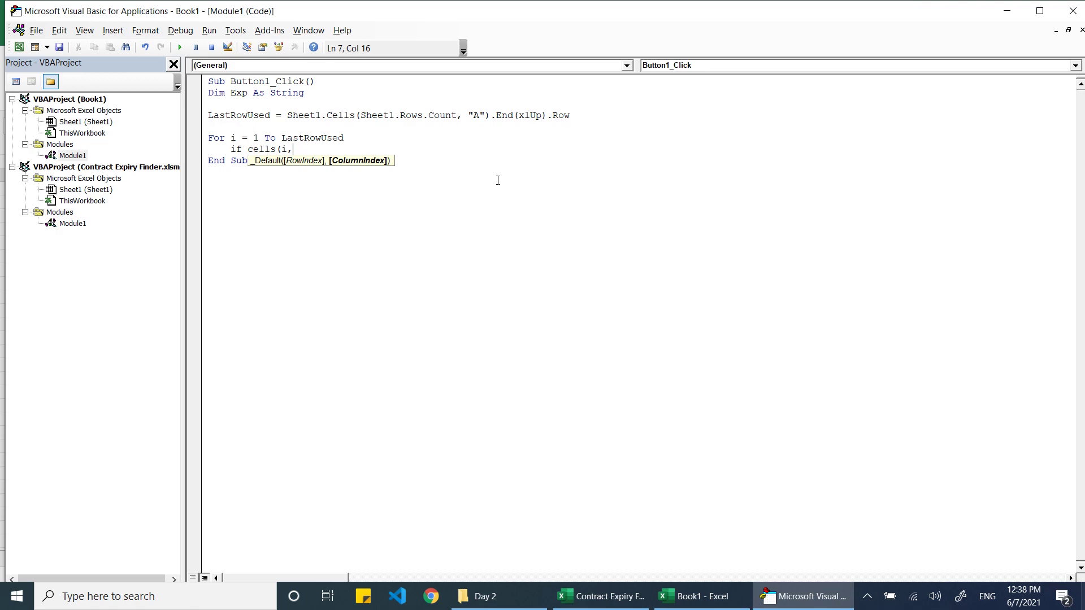
pyautogui.hotkey('alt', 'F11')
pyautogui.click(56, 216)
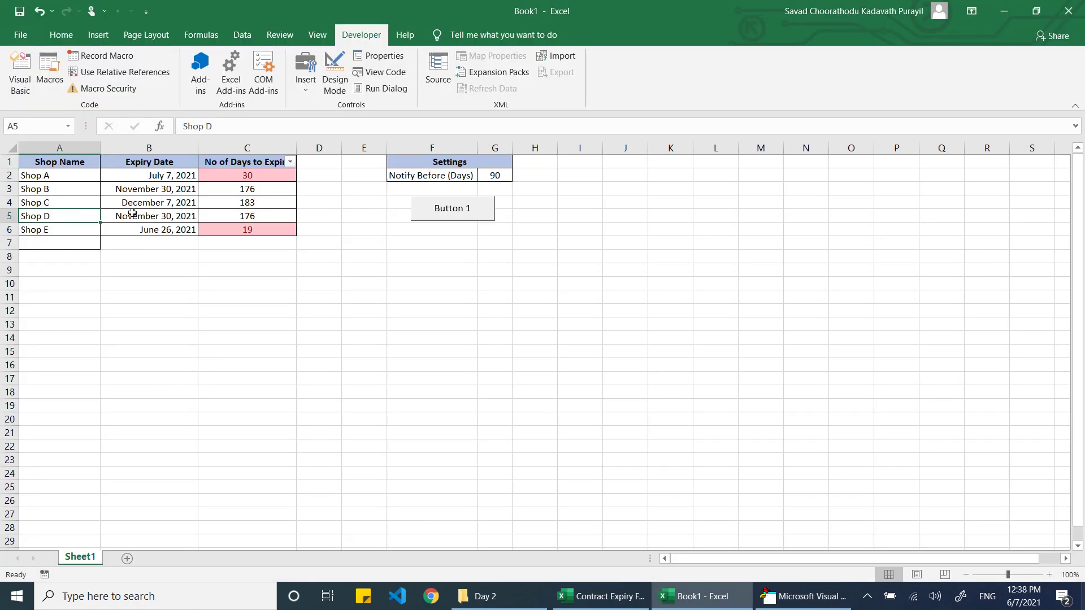
pyautogui.click(164, 216)
pyautogui.hotkey('alt', 'F11')
pyautogui.write('3)')
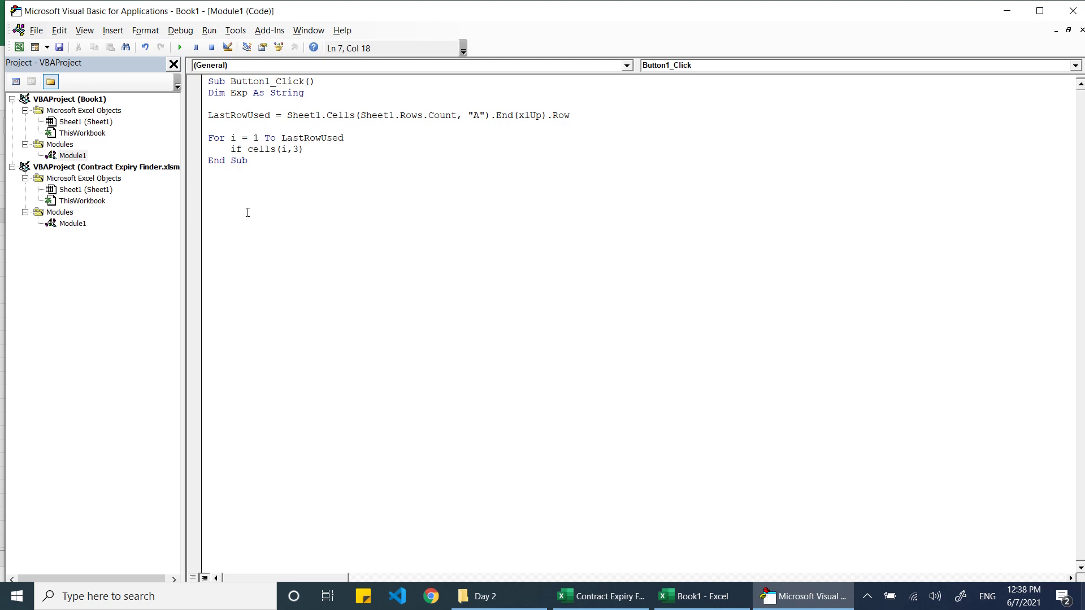
# - Complete the If condition in the loop as Cells(i, 3) < Range("G2") Then, using the Notify Before (Days) cell
pyautogui.write('<range')
pyautogui.hotkey('alt', 'Tab')
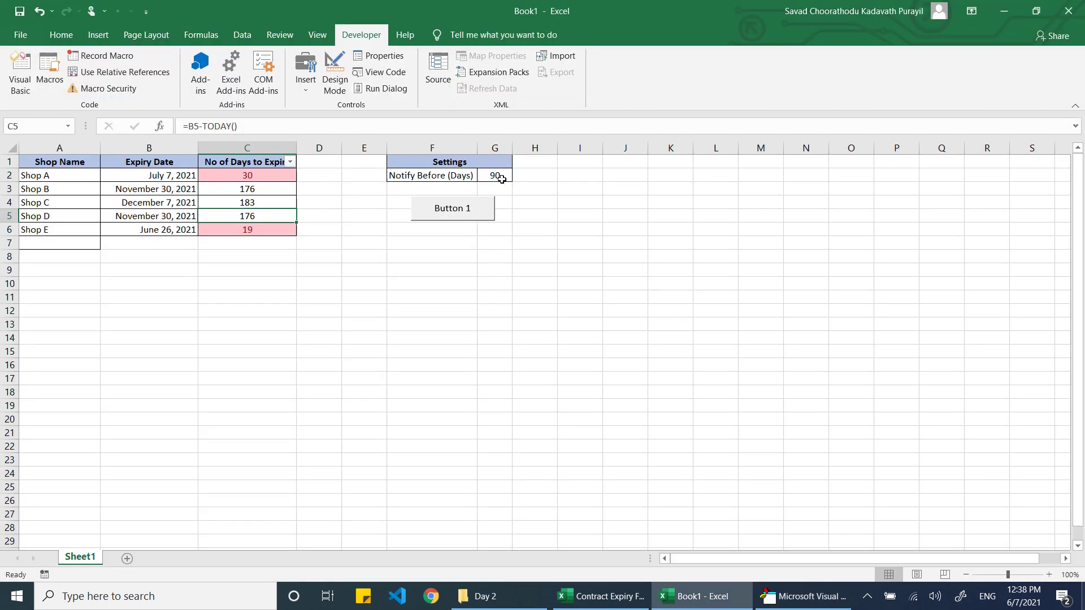
pyautogui.click(496, 176)
pyautogui.click(33, 125)
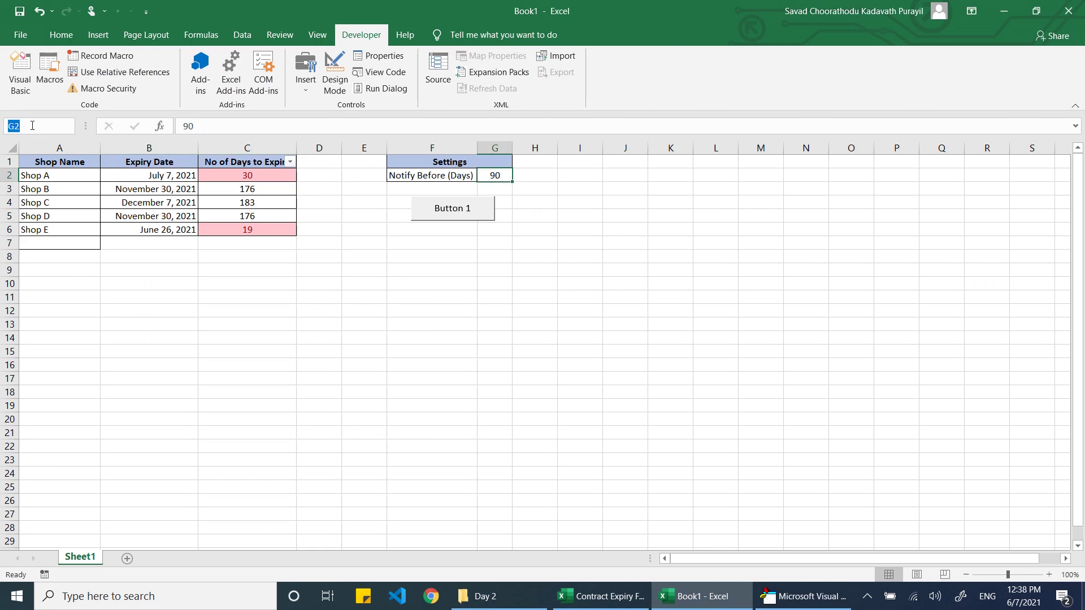
pyautogui.hotkey('alt', 'Tab')
pyautogui.write('("G2")')
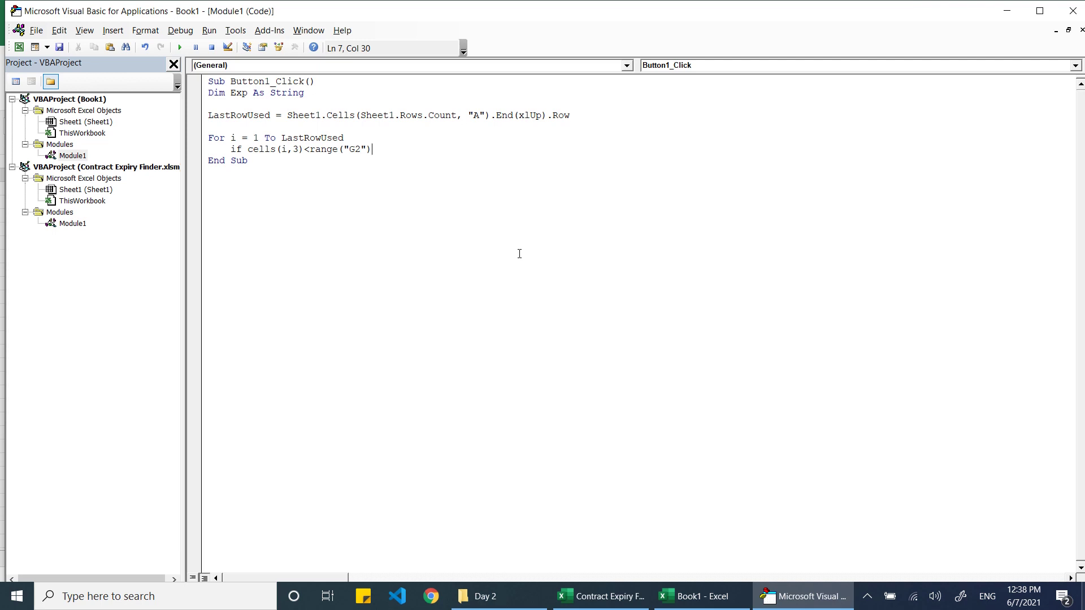
pyautogui.write(' then')
pyautogui.press('Return')
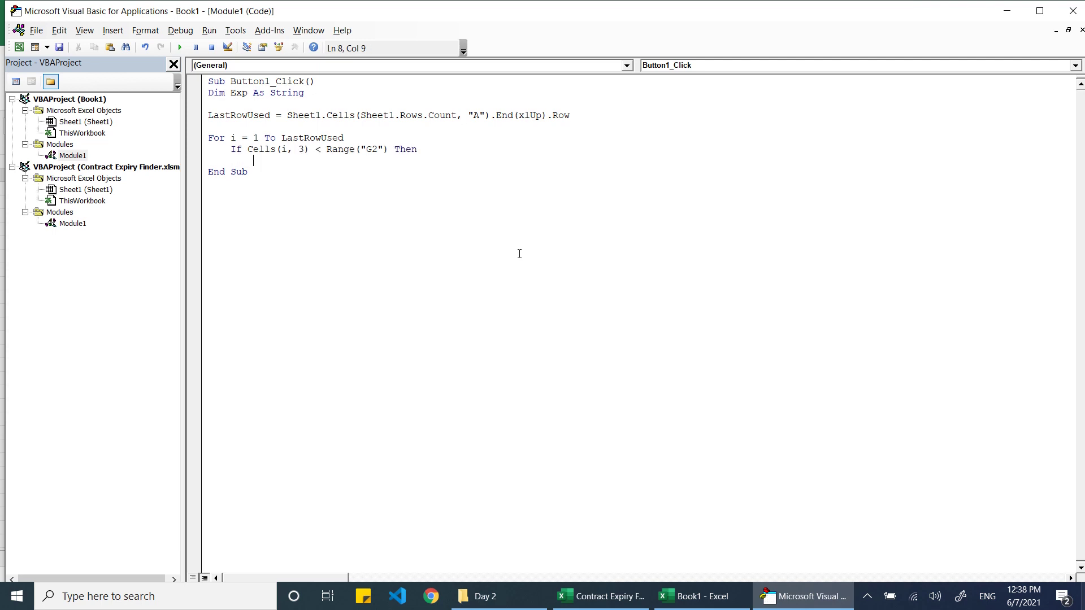
# - Inside the If, append Cells(i, 1) & " going to expire within " & Cells(i, 3) & vbNewLine to Exp
pyautogui.press('Tab')
pyautogui.write('Exp = Exp & cells(')
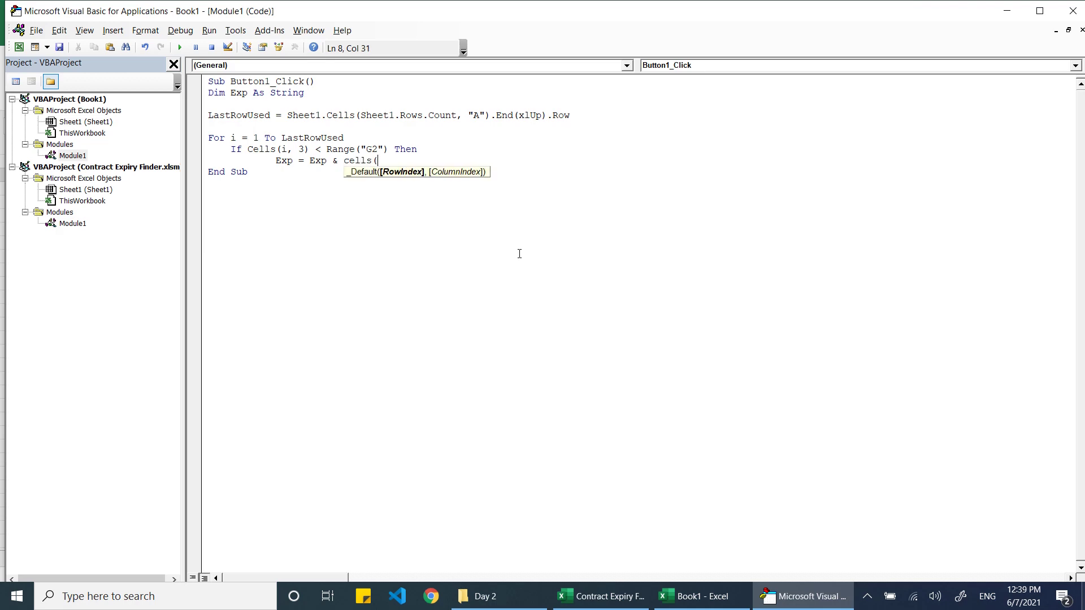
pyautogui.write('i,')
pyautogui.hotkey('alt', 'Tab')
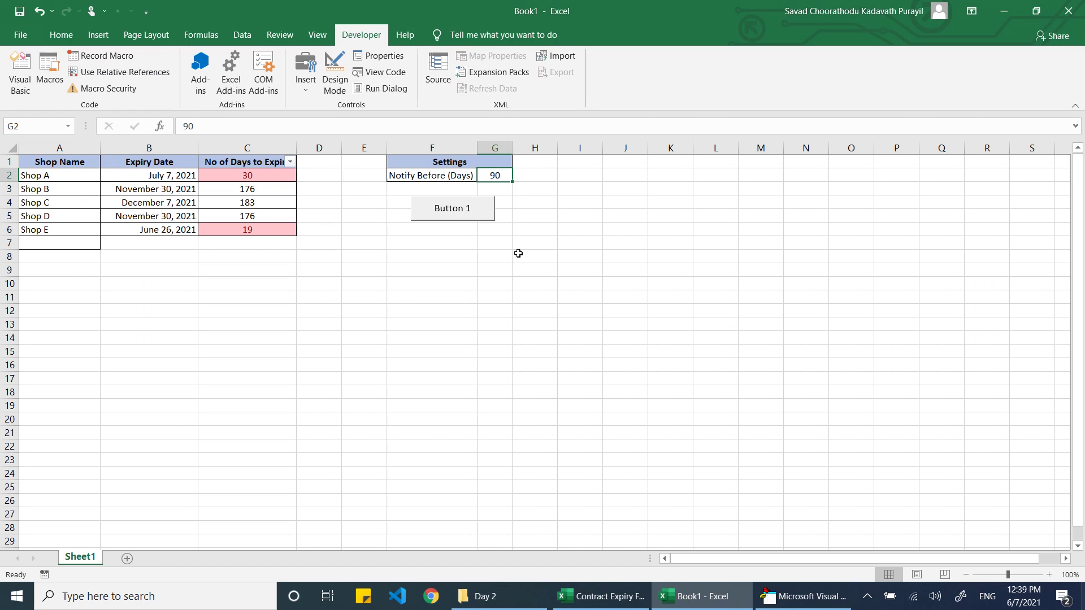
pyautogui.hotkey('alt', 'Tab')
pyautogui.write('1')
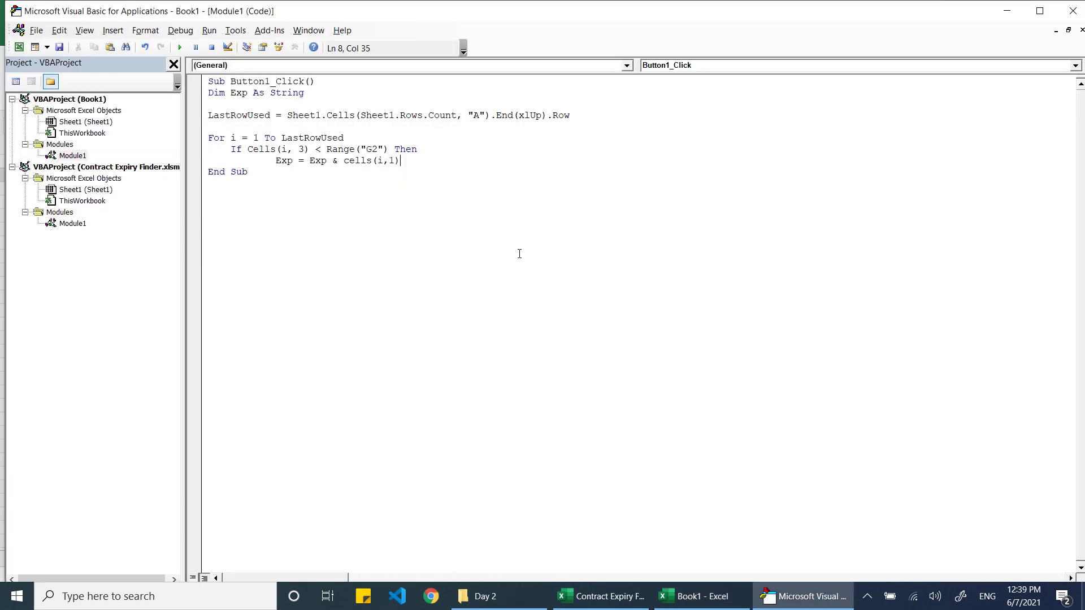
pyautogui.write(') & " going to expire within ')
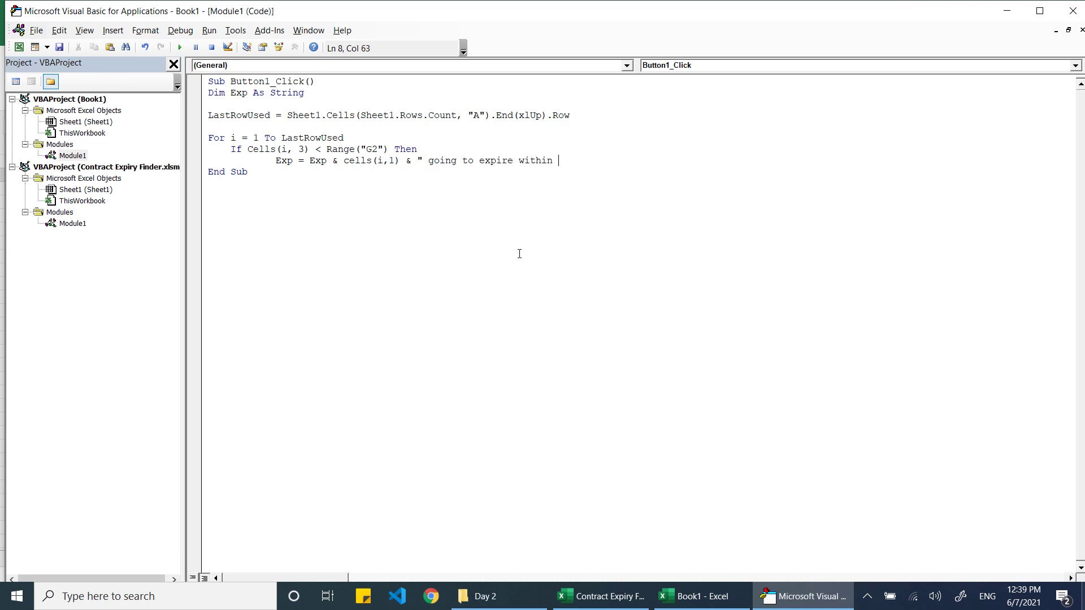
pyautogui.write('" & cells(i,')
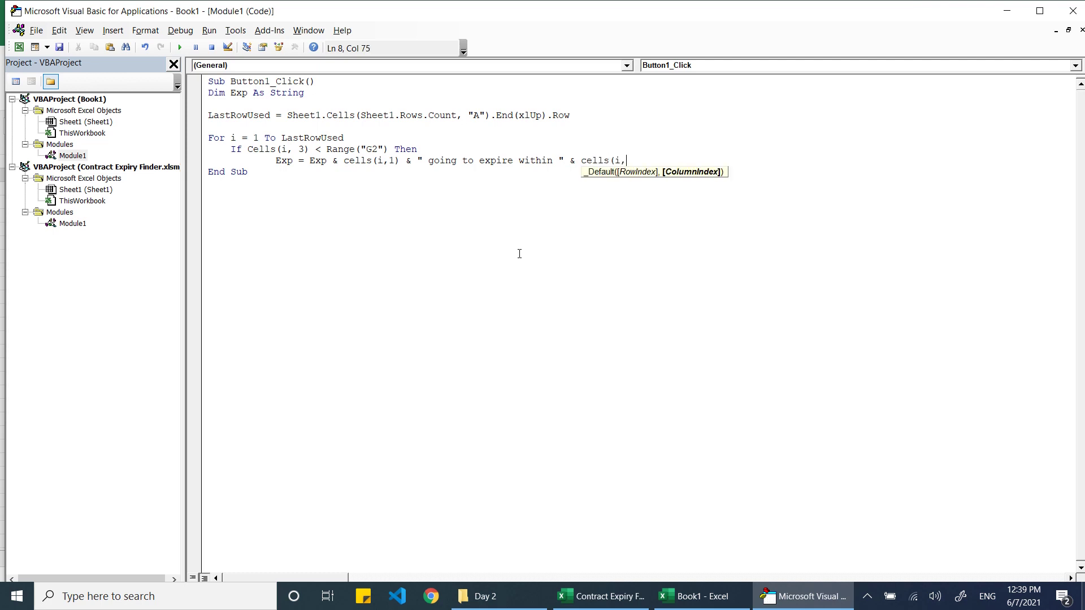
pyautogui.write('3)')
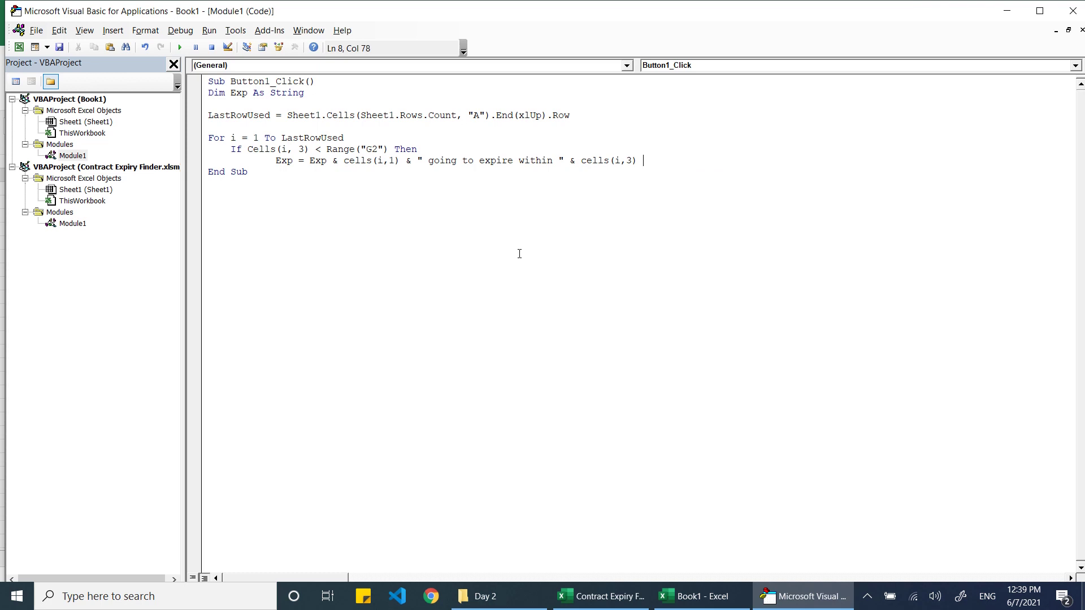
pyautogui.write(' & vbNewLine')
pyautogui.press('Return')
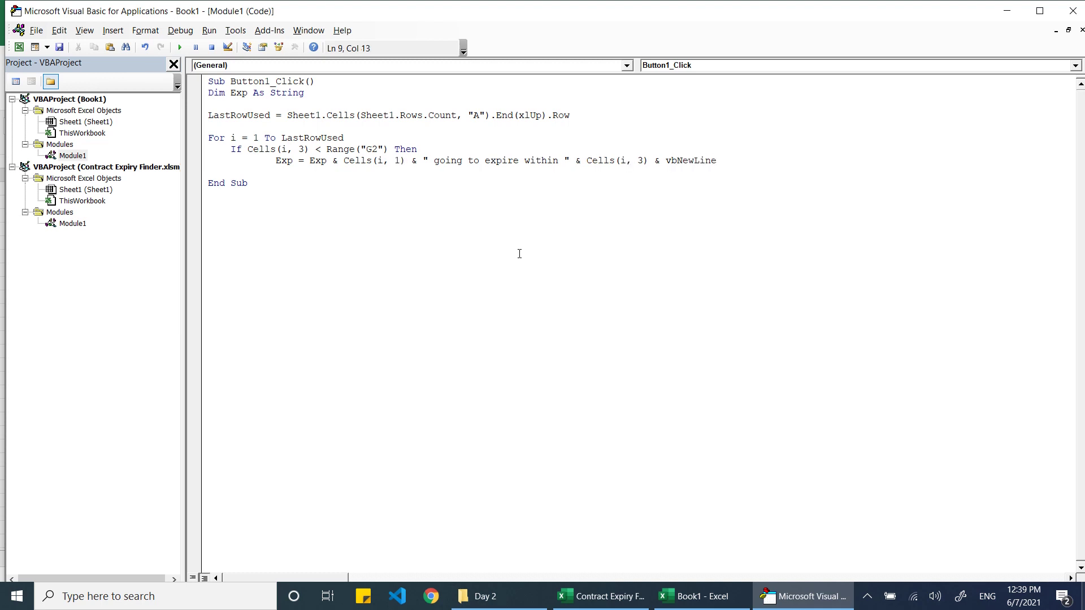
# - Close the condition with End If and the loop with Next i
pyautogui.press('BackSpace')
pyautogui.write('end if')
pyautogui.press('Return')
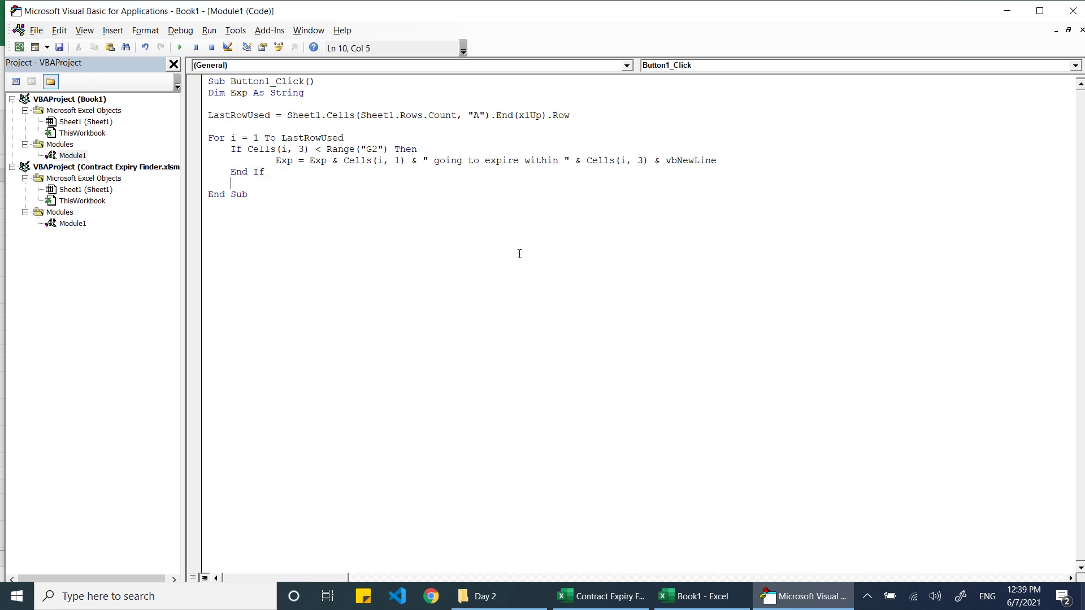
pyautogui.write('next i')
pyautogui.press('Return')
# - Review the finished For loop against the shop names in A2:A6 and the days to expire in C2:C6
pyautogui.moveTo(272, 184); pyautogui.dragTo(208, 138)
pyautogui.hotkey('alt', 'F11')
pyautogui.moveTo(64, 174); pyautogui.dragTo(63, 230)
pyautogui.hotkey('alt', 'F11')
pyautogui.click(262, 170)
pyautogui.hotkey('alt', 'F11')
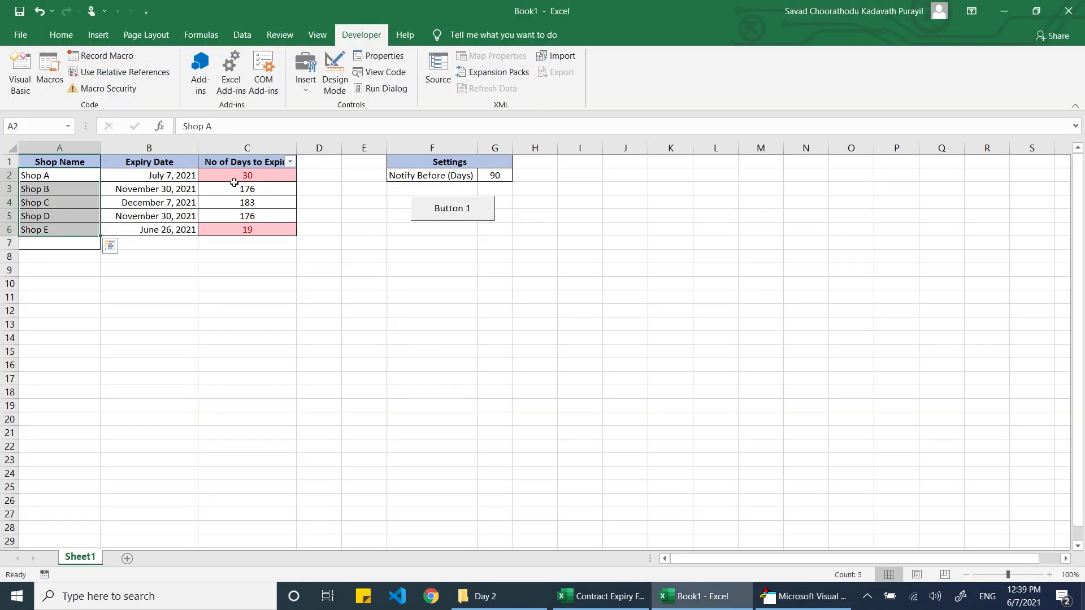
pyautogui.moveTo(249, 177); pyautogui.dragTo(251, 227)
pyautogui.hotkey('alt', 'F11')
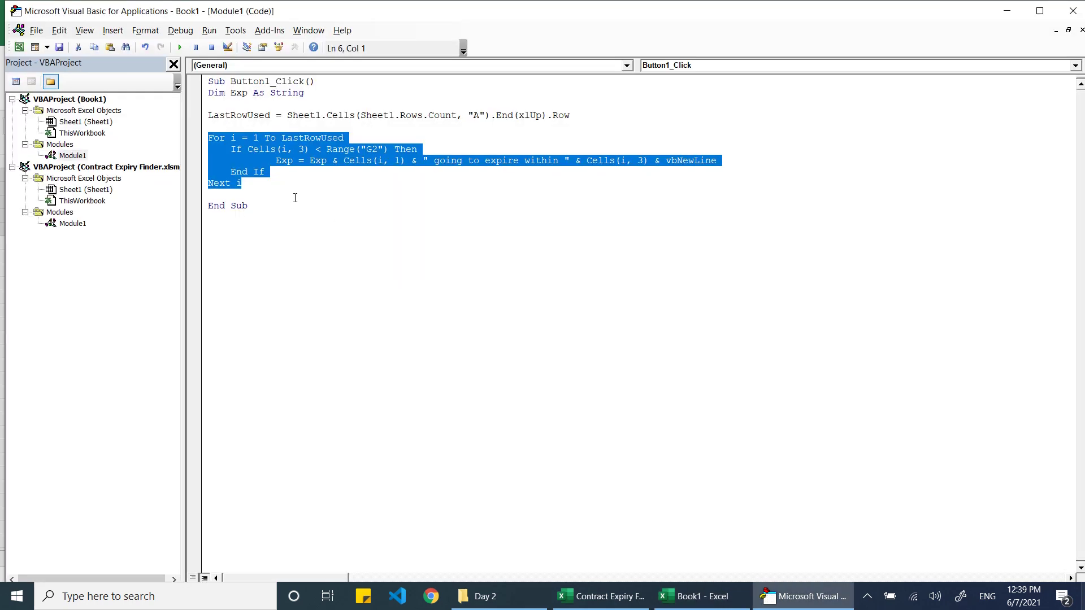
pyautogui.click(295, 194)
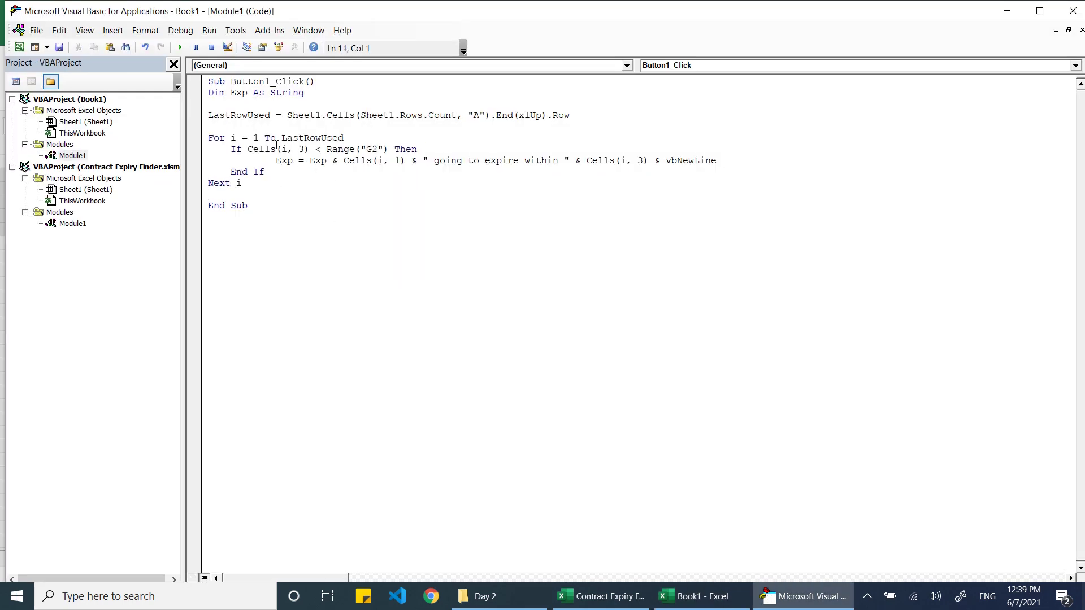
# - Below the loop, start the condition If Exp <> "" Then
pyautogui.press('Return')
pyautogui.write('if Exp<>""')
pyautogui.write('then')
pyautogui.press('Return')
pyautogui.press('Tab')
# - Add MsgBox "Following shops contact is going to expire within " & vbNewLine & Exp inside the new condition
pyautogui.write('msgbox ')
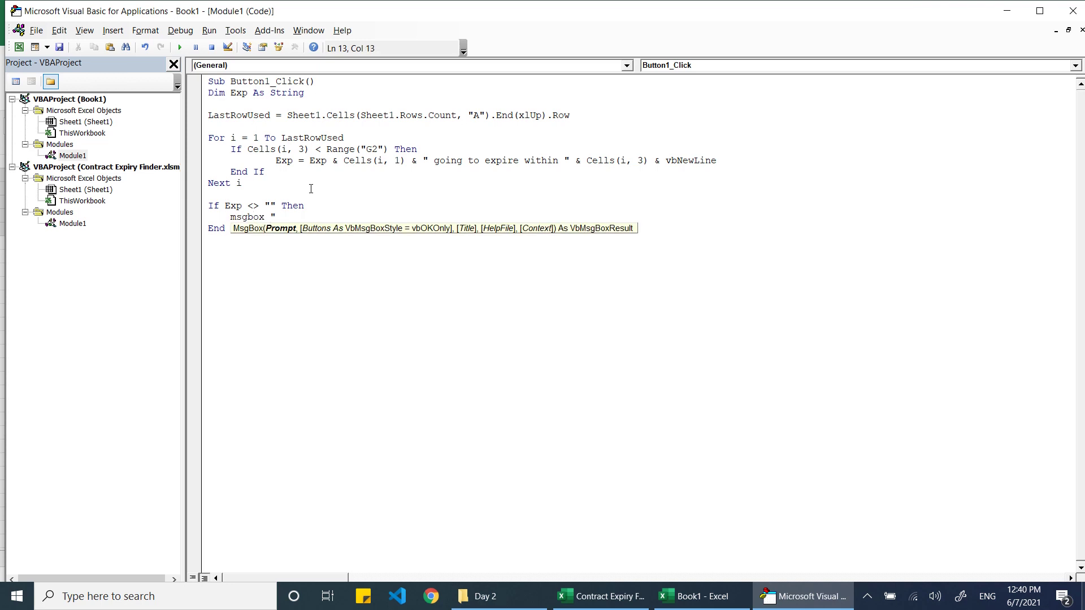
pyautogui.write('"Following shops are')
pyautogui.press('BackSpace')
pyautogui.write('contact is going to expi')
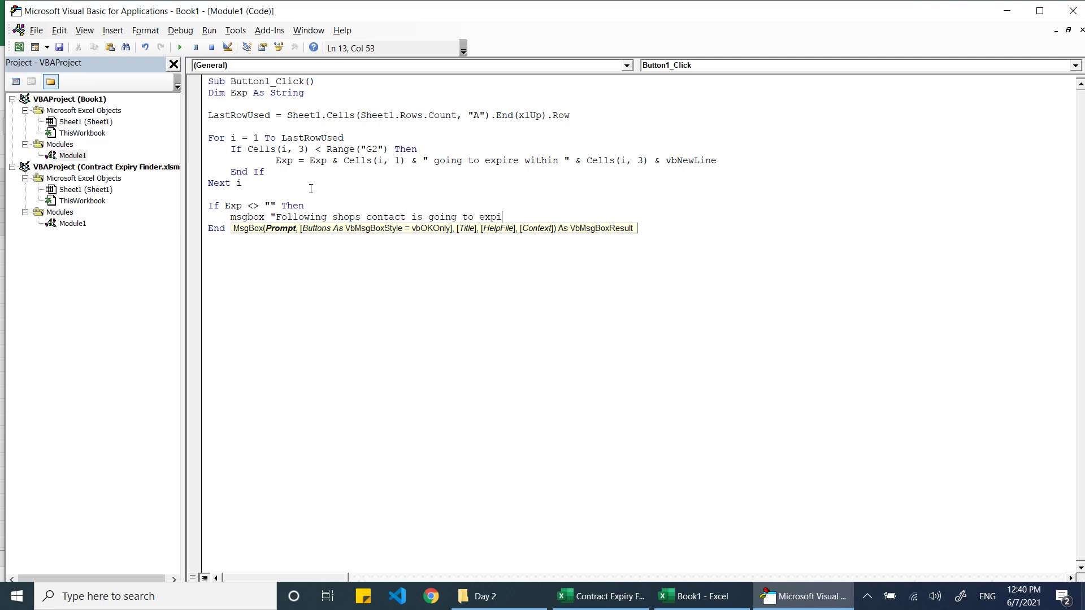
pyautogui.write('re within')
pyautogui.write(' " & Exp')
pyautogui.press('BackSpace')
pyautogui.press('BackSpace')
pyautogui.press('BackSpace')
pyautogui.write('vbnewline & Exp')
pyautogui.press('Return')
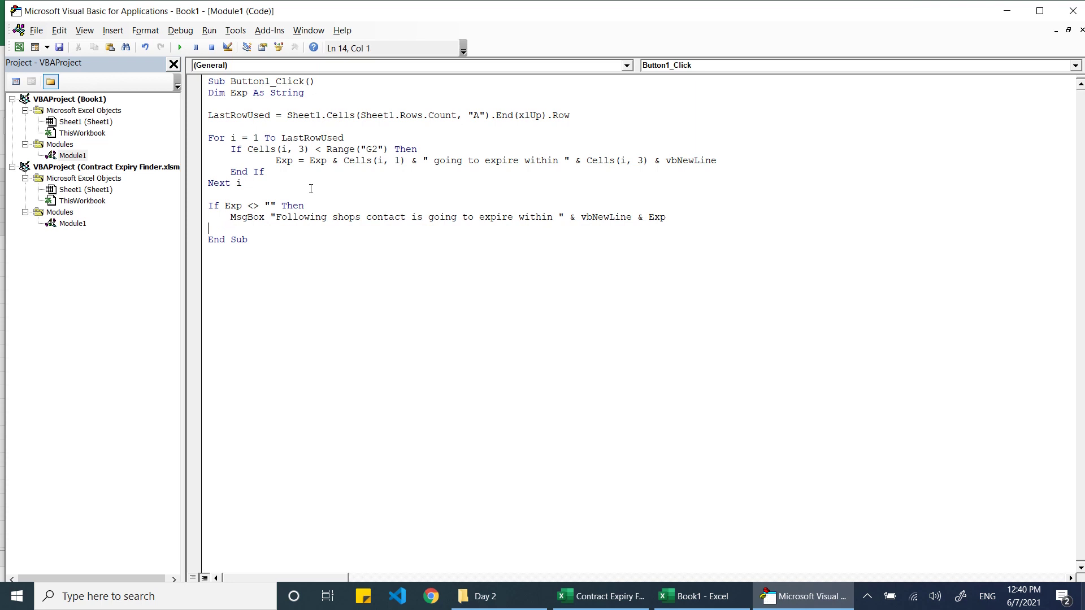
# - Add an Else branch with MsgBox "There are no shops contract going to expire within " & Range("G2"), and close it with End If
pyautogui.write('else')
pyautogui.press('Return')
pyautogui.moveTo(230, 147); pyautogui.dragTo(265, 173)
pyautogui.click(296, 176)
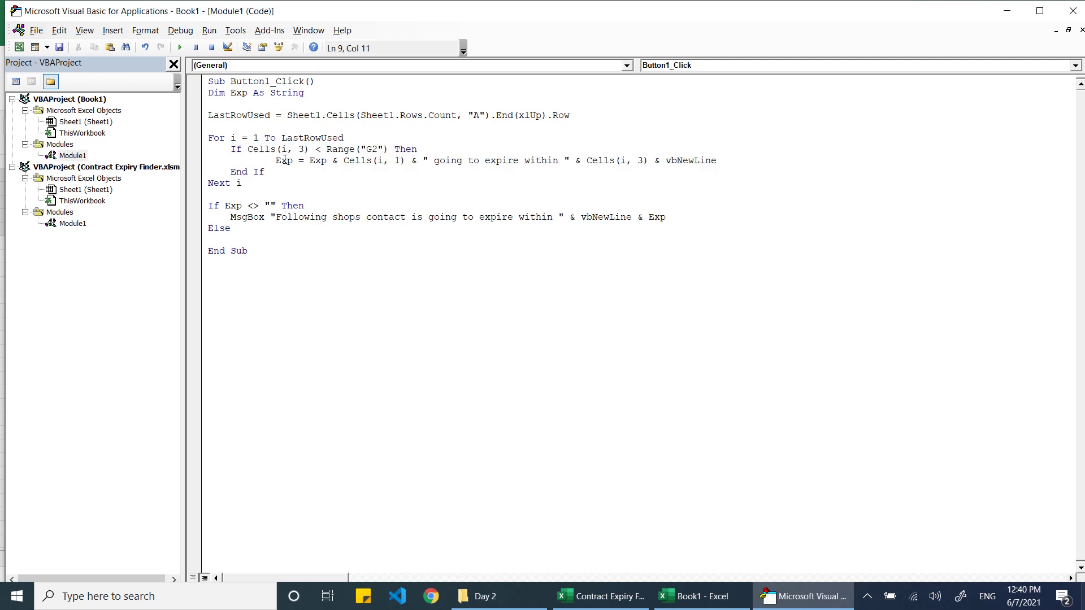
pyautogui.click(237, 238)
pyautogui.write('msgbox "Thre')
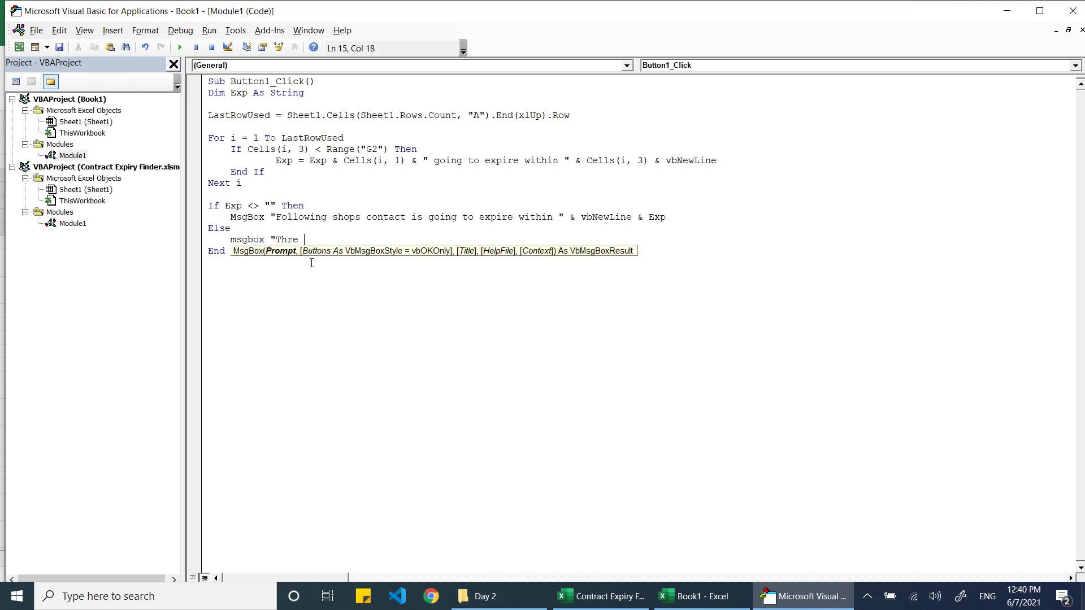
pyautogui.press('BackSpace')
pyautogui.press('BackSpace')
pyautogui.write('ere are no shops contract going to ')
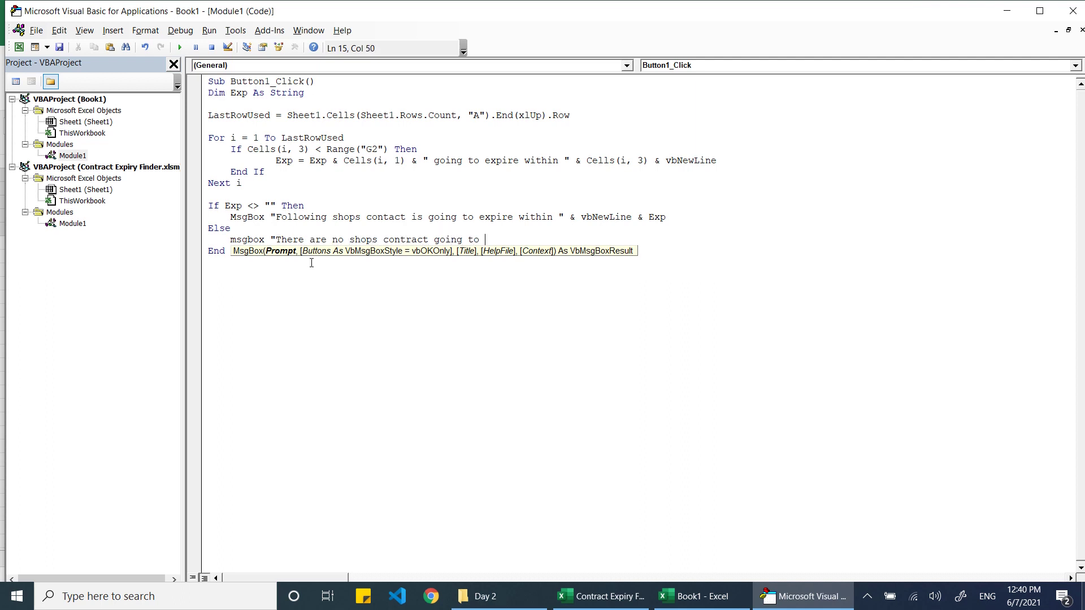
pyautogui.write('expire within " & range("')
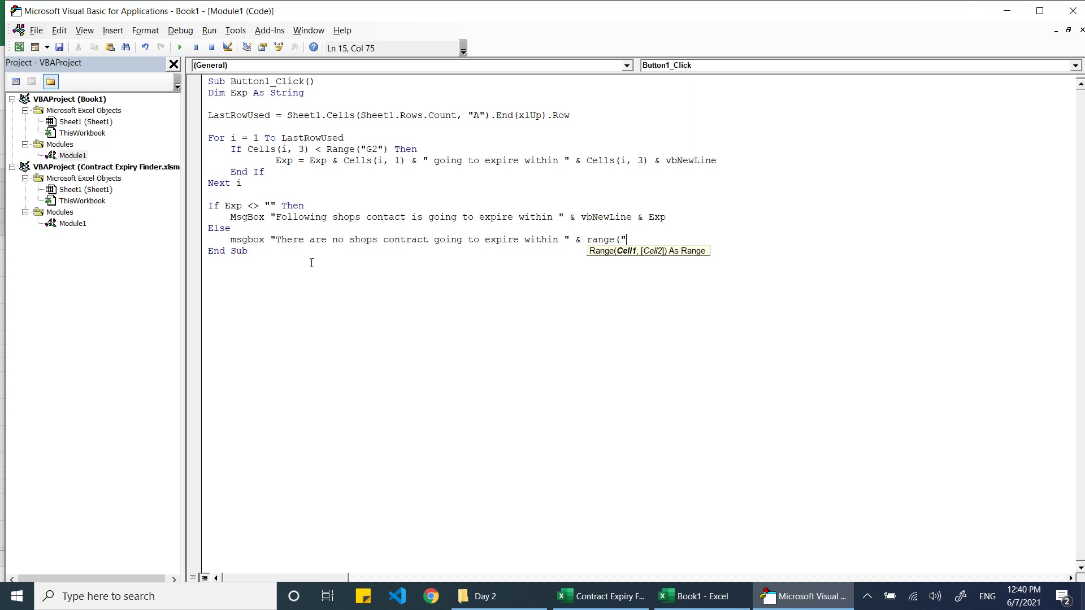
pyautogui.write('G2")')
pyautogui.press('Return')
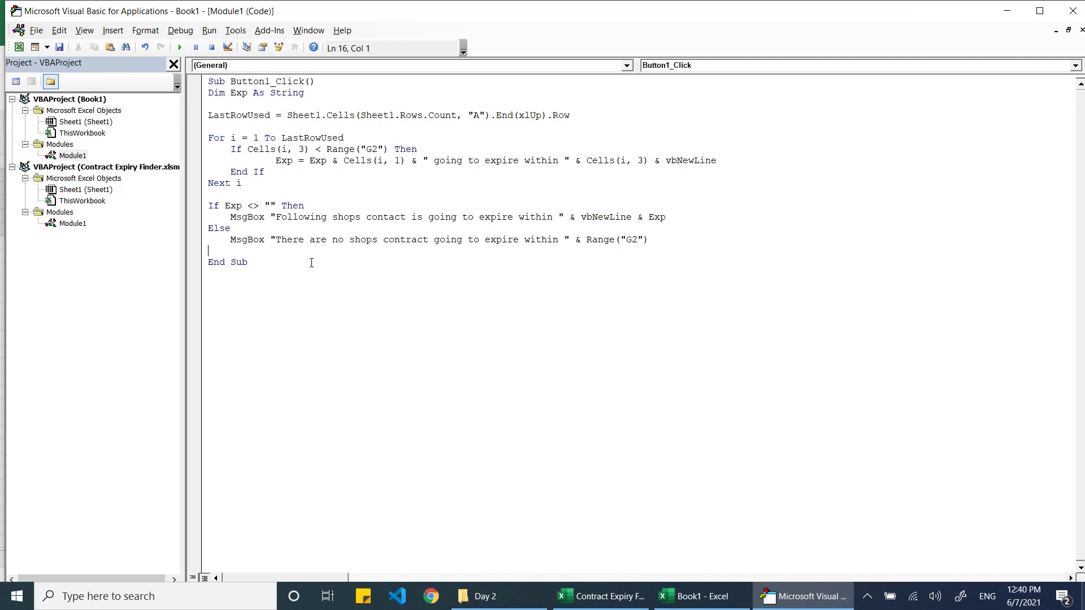
pyautogui.write('end if')
pyautogui.press('Return')
# - Relabel Button 1 on Sheet1 as "Search Expiry", run its macro and dismiss the message
pyautogui.hotkey('alt', 'F11')
pyautogui.click(492, 338)
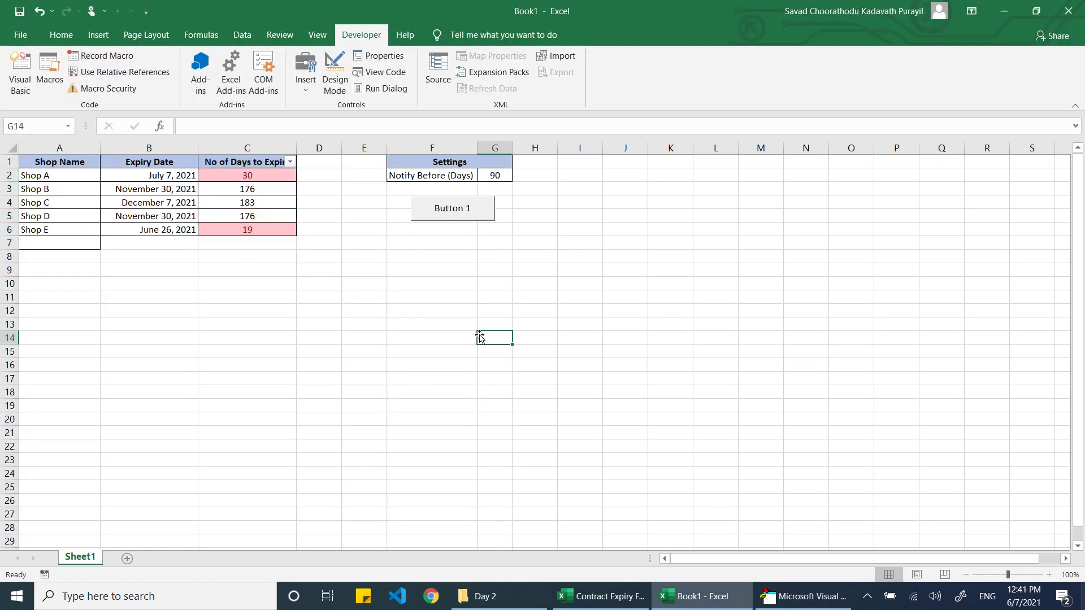
pyautogui.rightClick(446, 208)
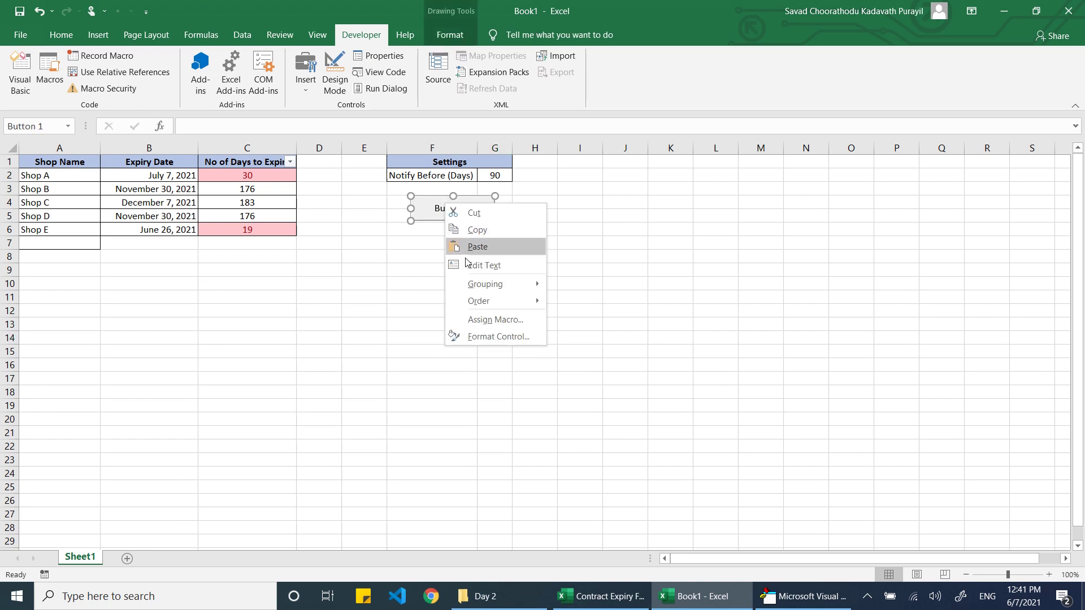
pyautogui.click(475, 264)
pyautogui.moveTo(436, 212); pyautogui.dragTo(474, 214)
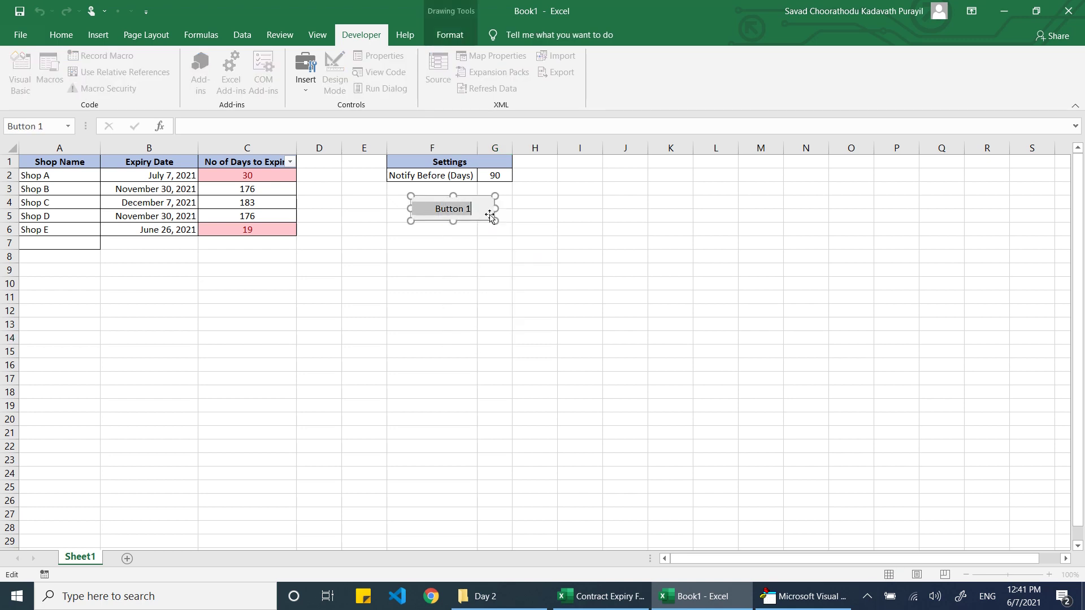
pyautogui.write('Search Expiry')
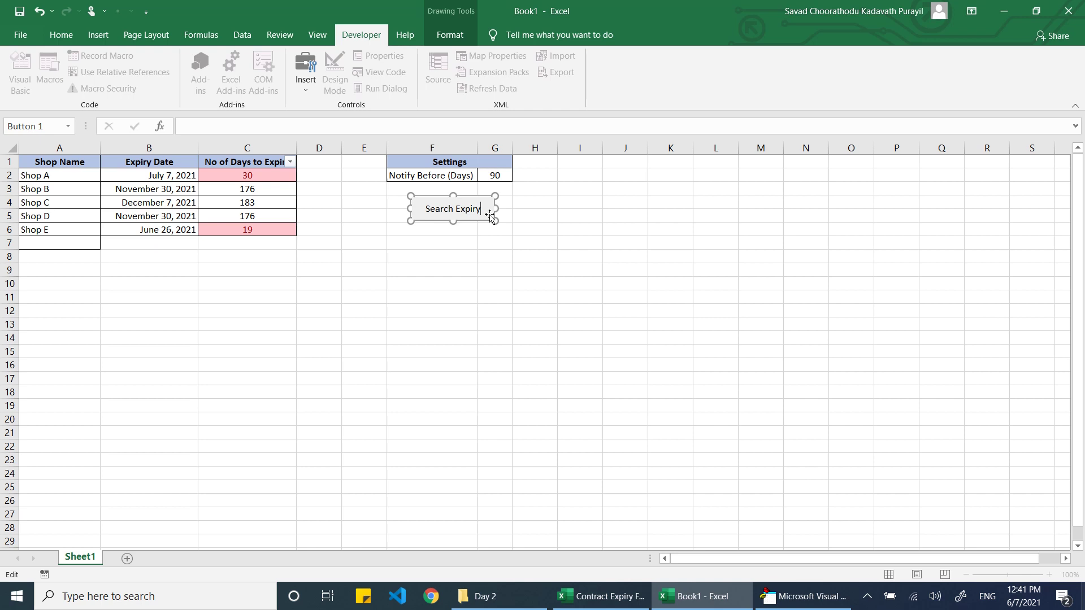
pyautogui.click(509, 265)
pyautogui.click(467, 209)
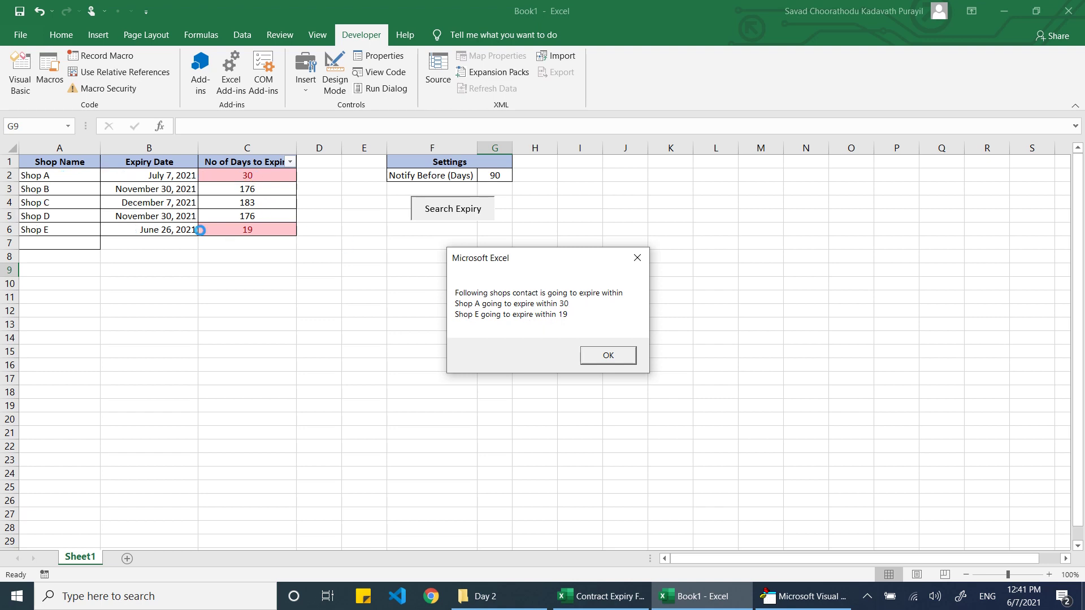
pyautogui.click(596, 356)
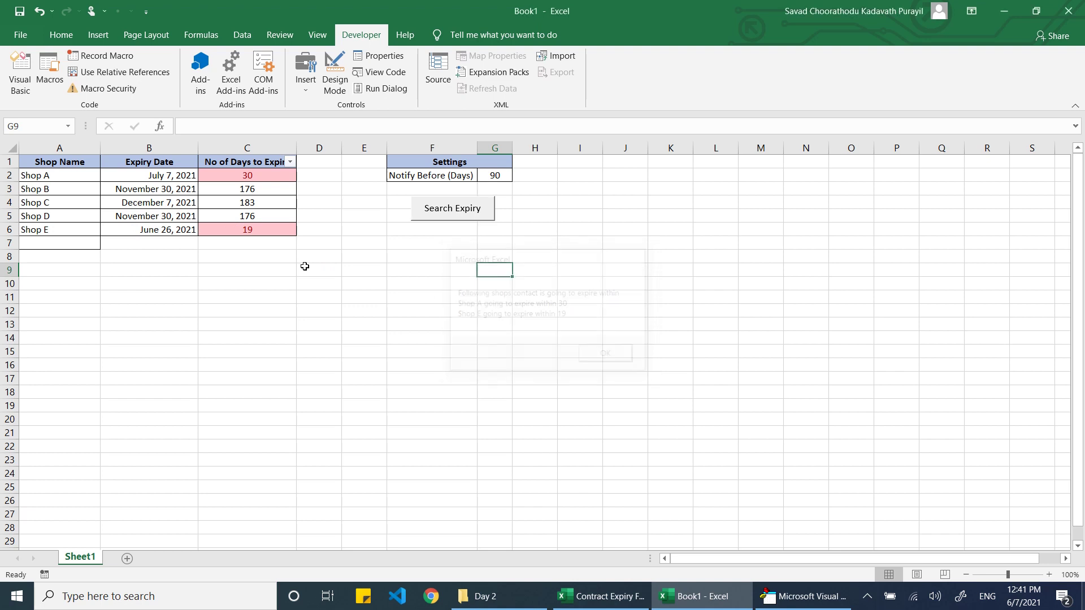
# - Copy Shop D's expiry date to Shop E and Shop A, rerun Search Expiry and dismiss the message
pyautogui.click(174, 218)
pyautogui.hotkey('ctrl', 'c')
pyautogui.click(170, 230)
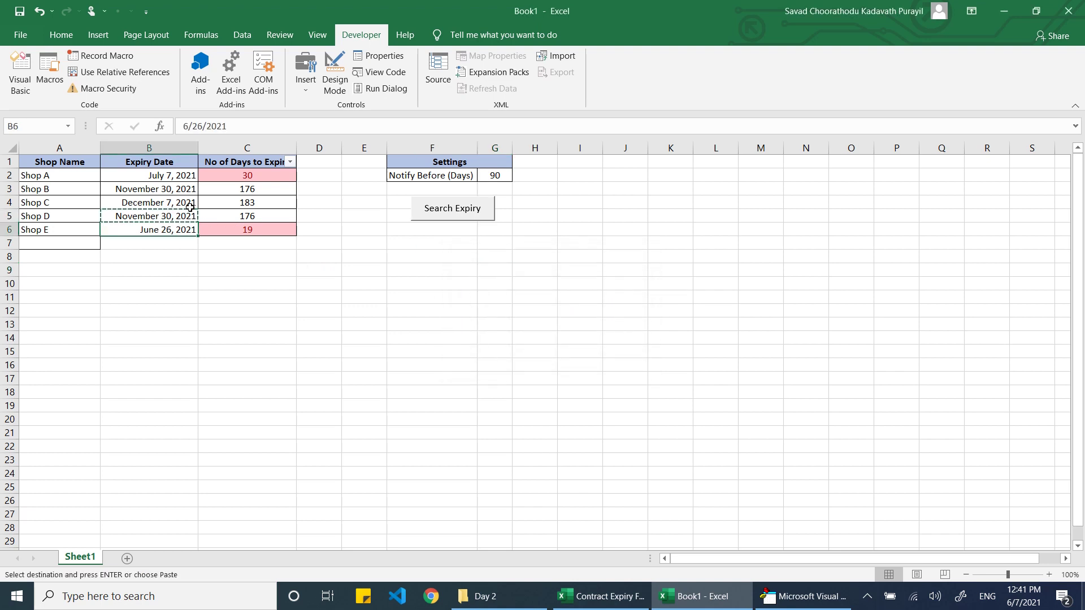
pyautogui.hotkey('ctrl', 'v')
pyautogui.click(180, 175)
pyautogui.hotkey('ctrl', 'v')
pyautogui.click(358, 280)
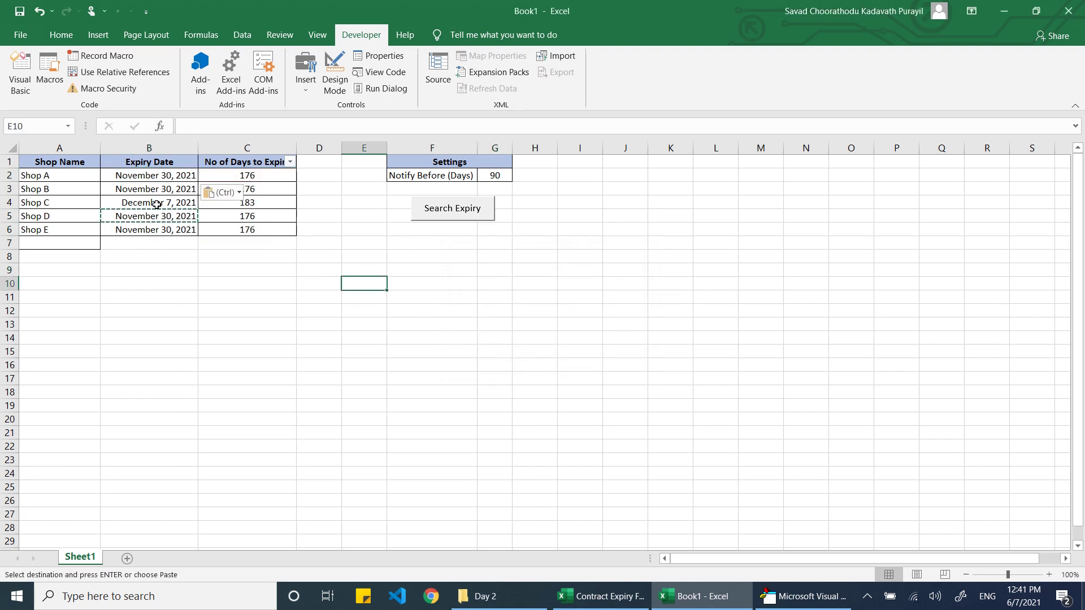
pyautogui.click(479, 223)
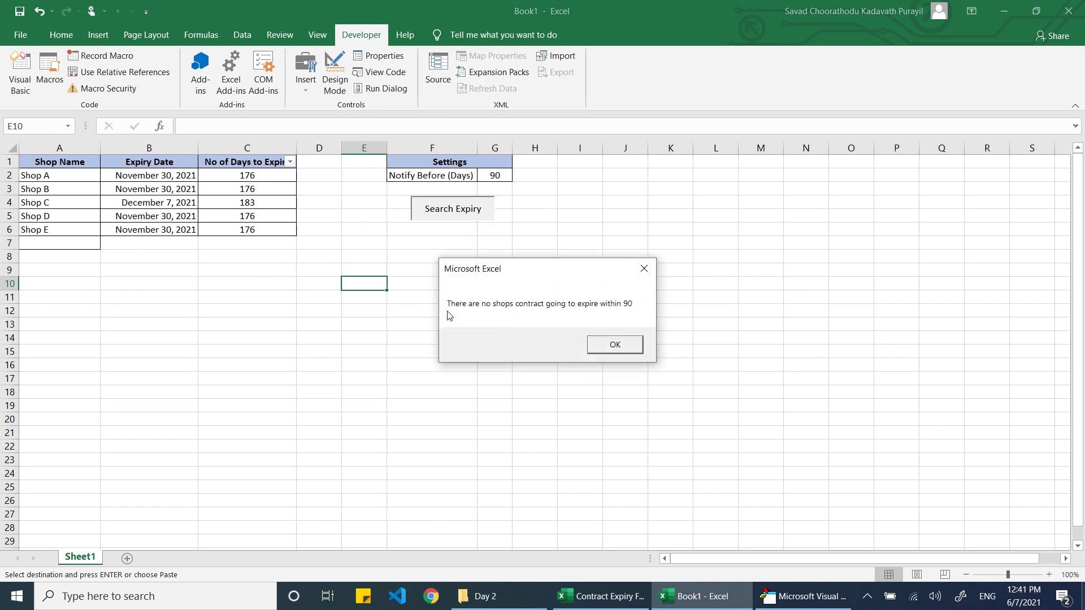
pyautogui.click(625, 347)
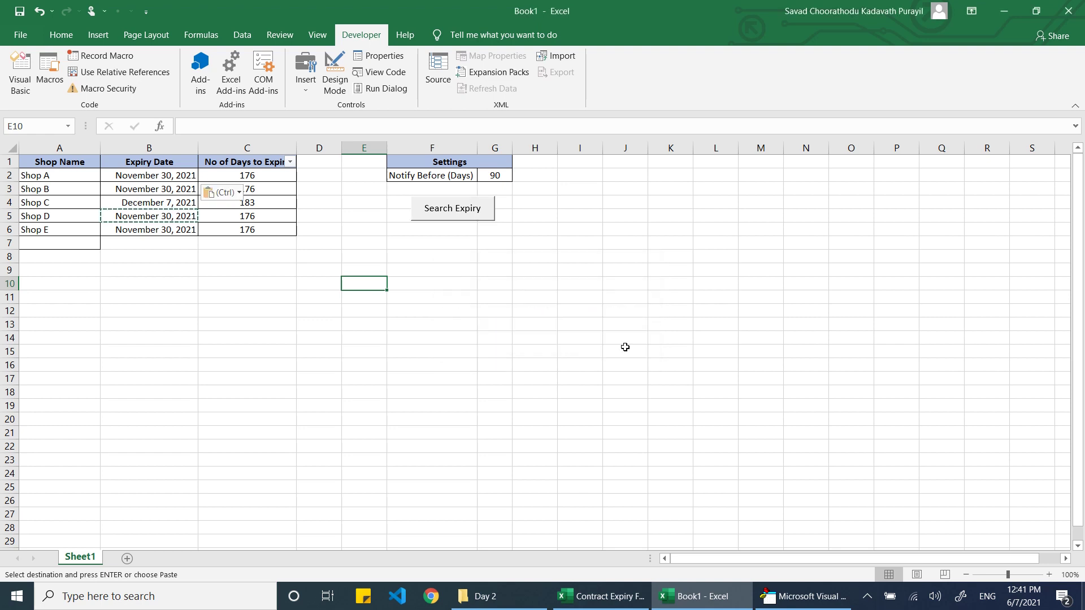